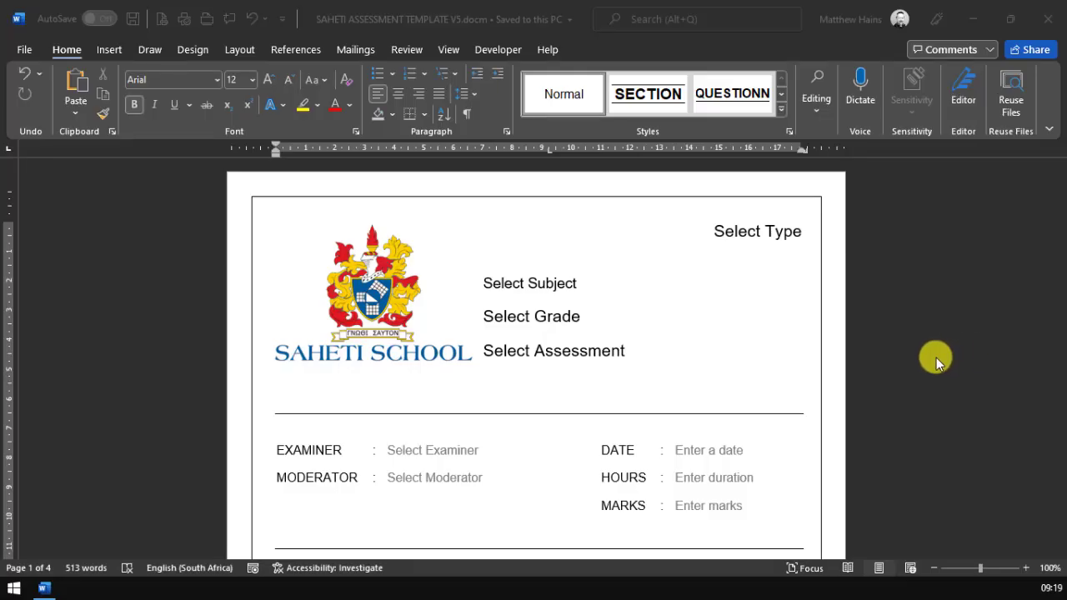
# Choose ASSESSMENT from the Select Type dropdown at the top right of the header.
pyautogui.click(936, 358)
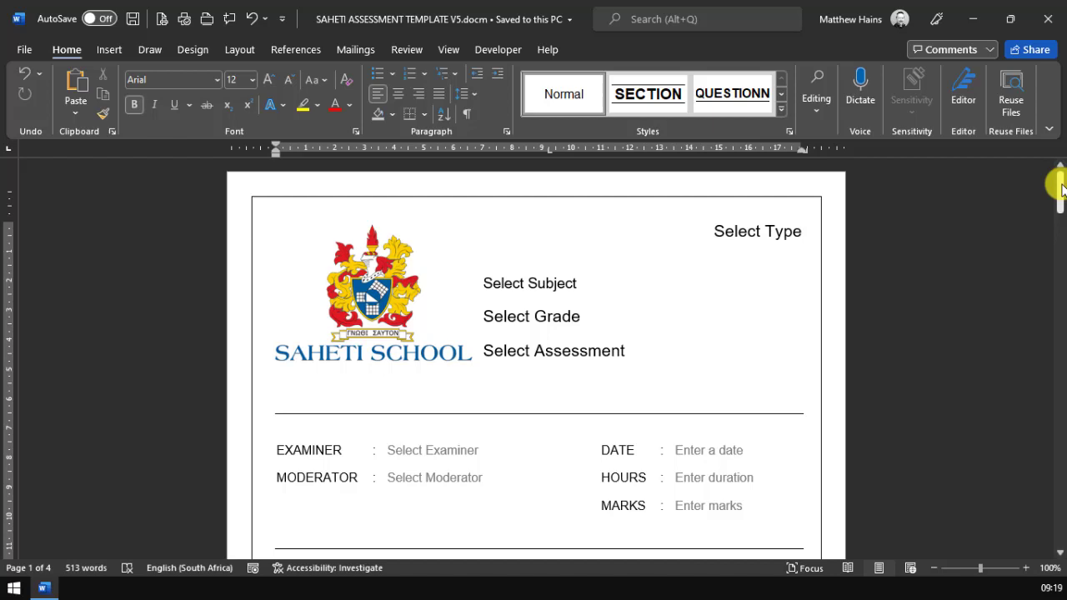
pyautogui.moveTo(1061, 190); pyautogui.dragTo(1061, 195)
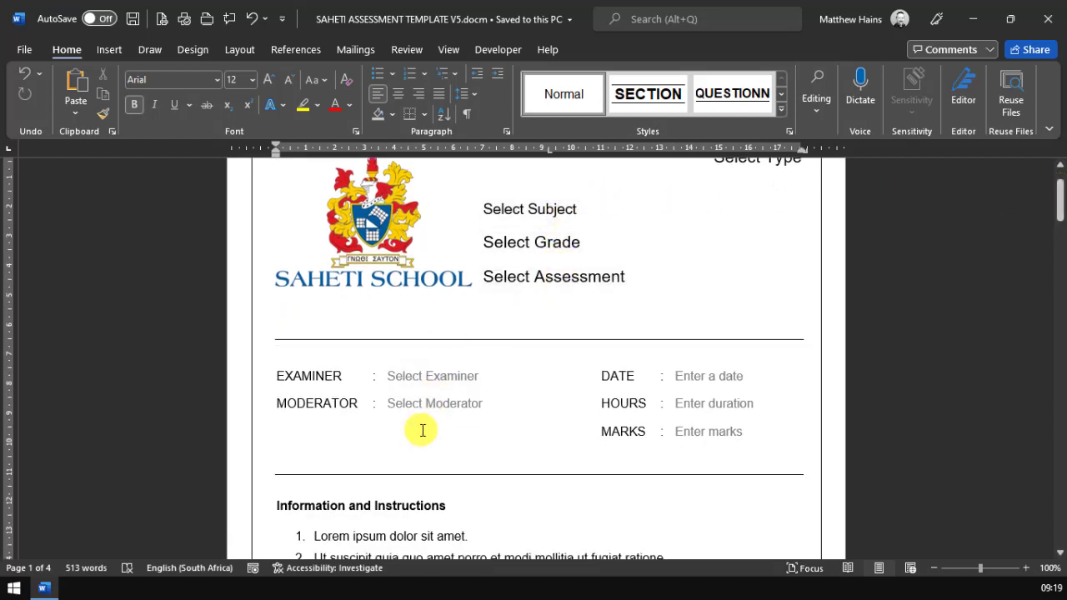
pyautogui.moveTo(1061, 211); pyautogui.dragTo(1060, 179)
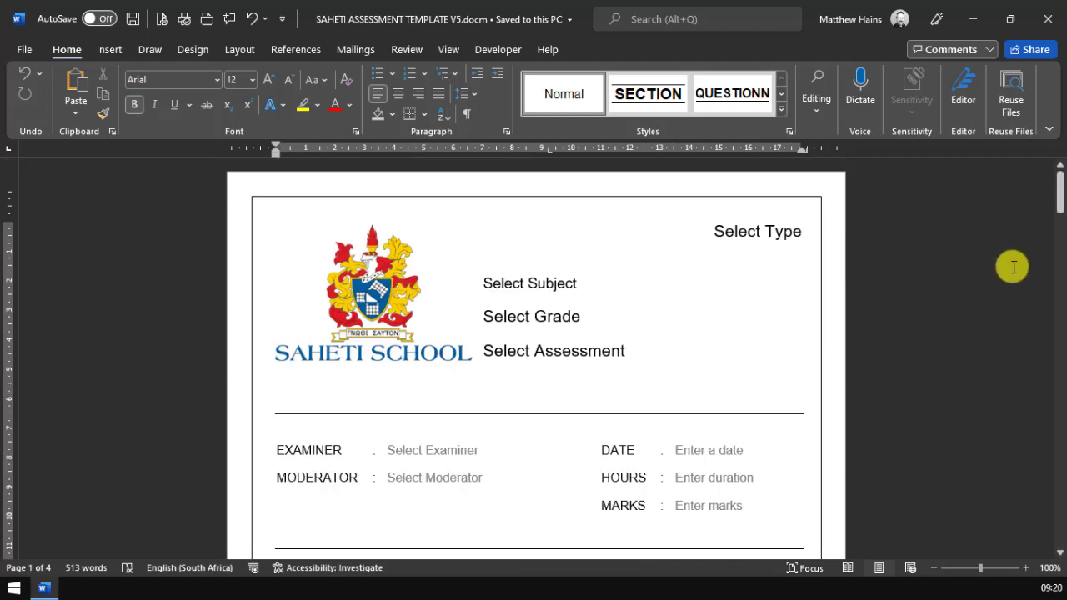
pyautogui.click(778, 233)
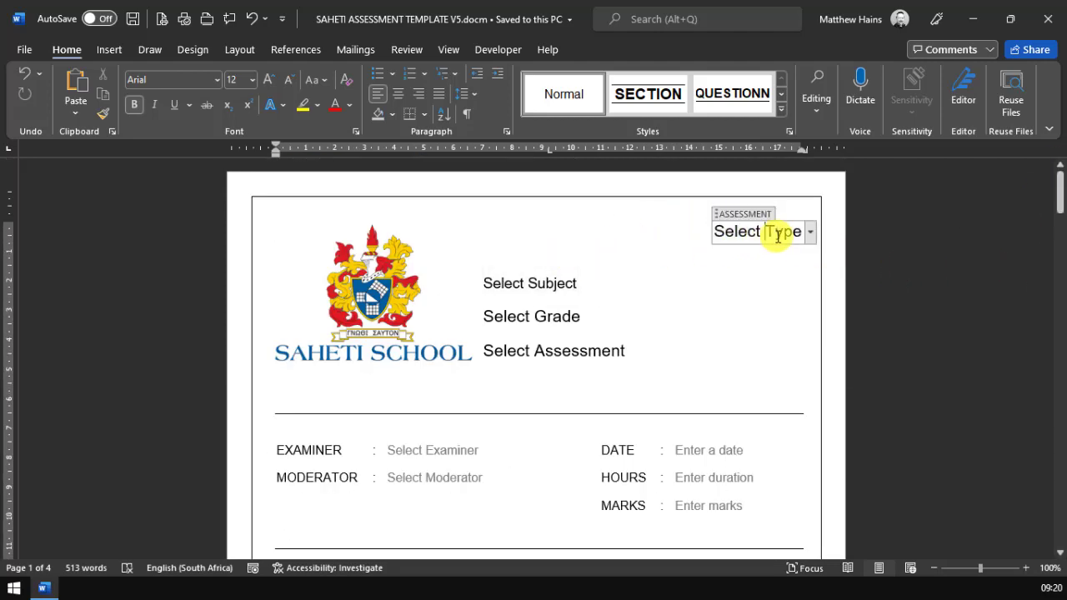
pyautogui.click(809, 231)
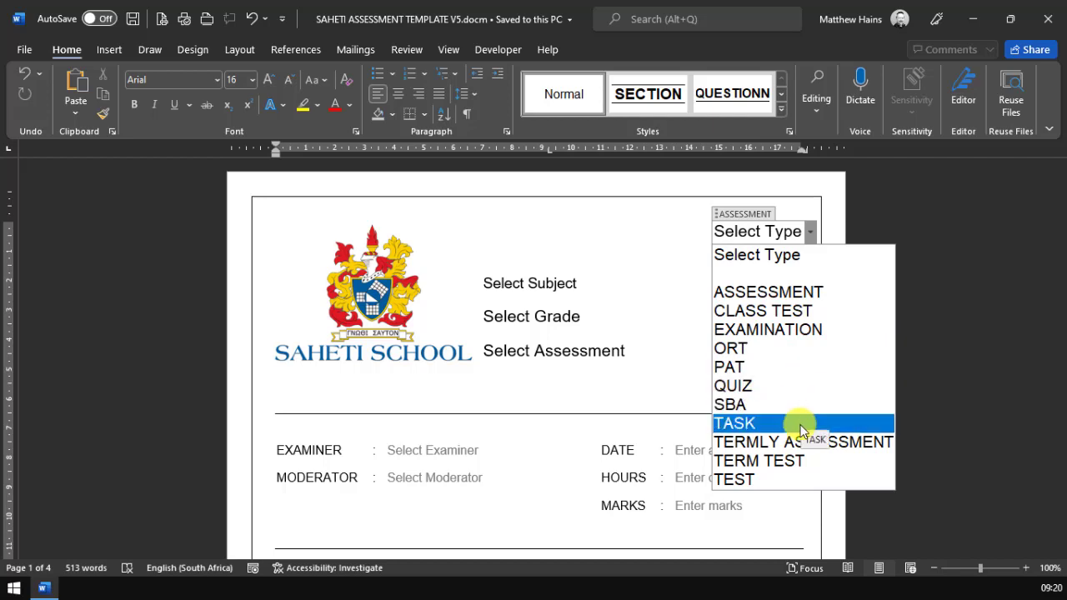
pyautogui.click(757, 273)
pyautogui.click(869, 300)
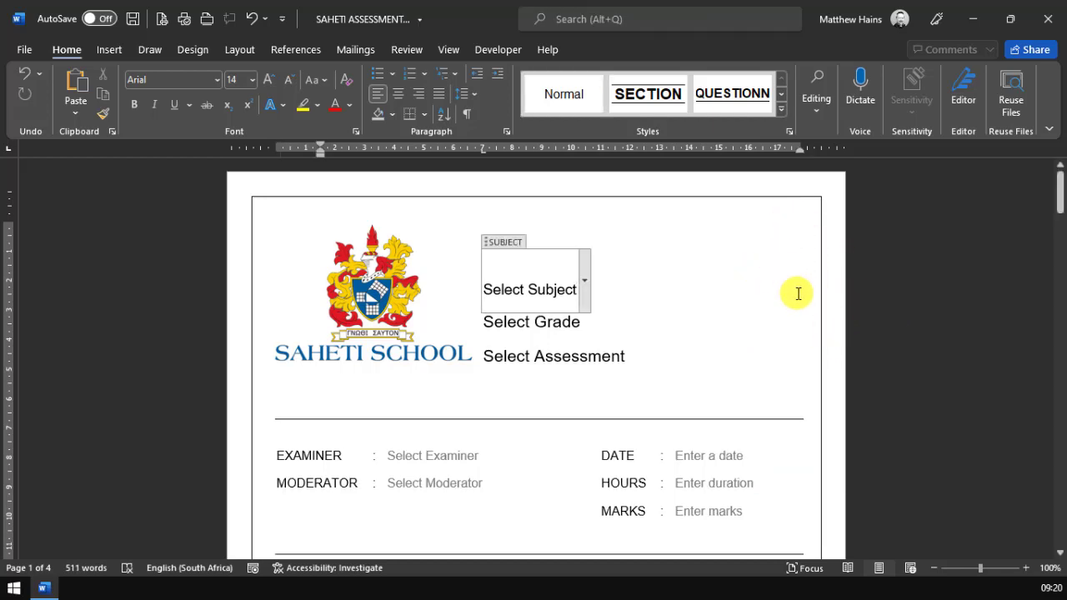
pyautogui.click(802, 233)
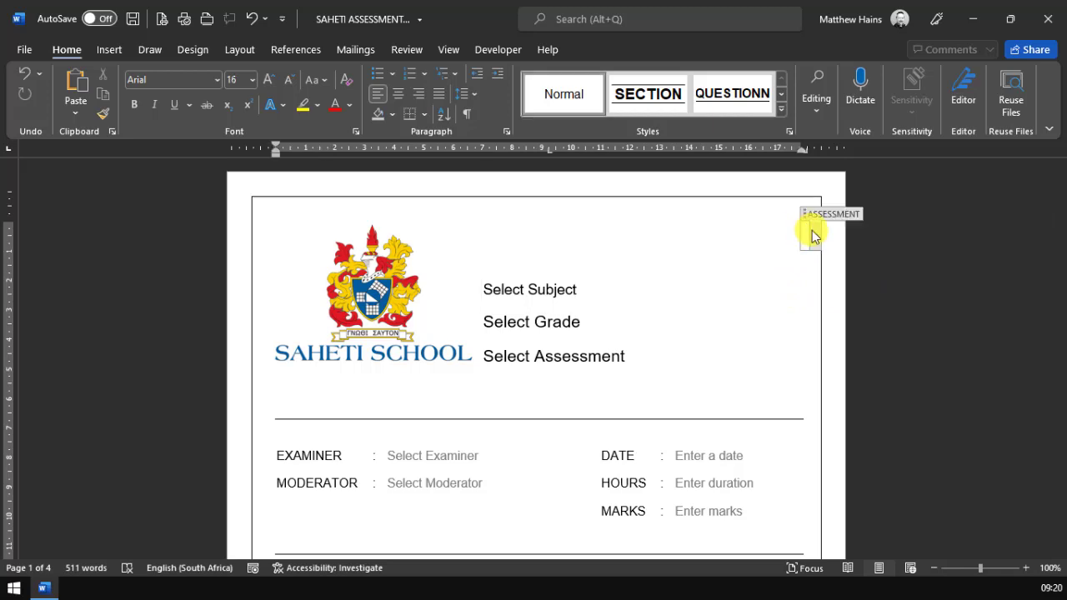
pyautogui.click(811, 234)
pyautogui.click(757, 259)
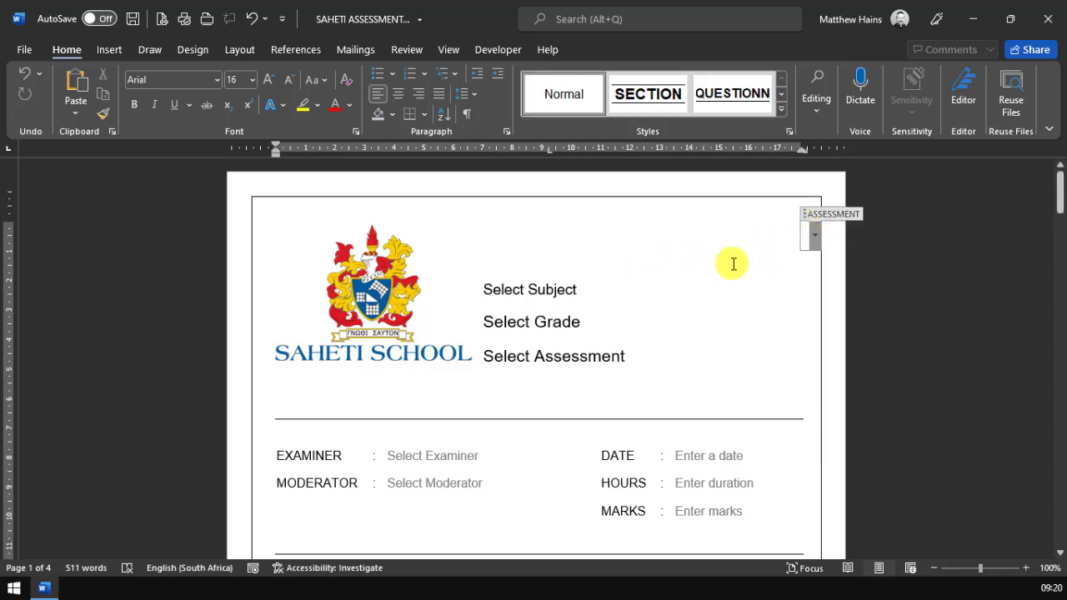
pyautogui.click(814, 236)
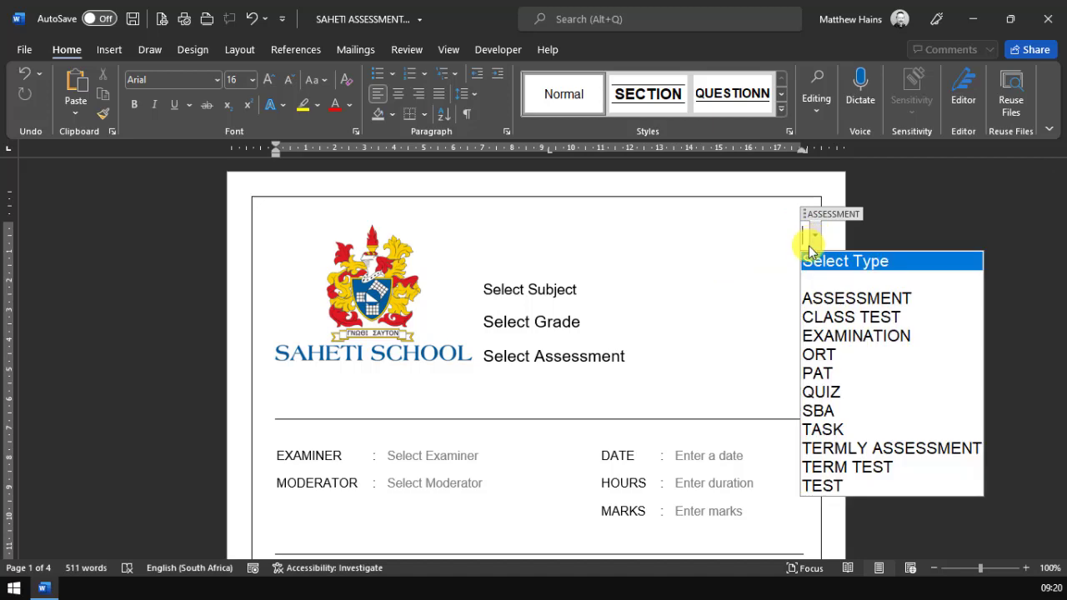
pyautogui.click(812, 297)
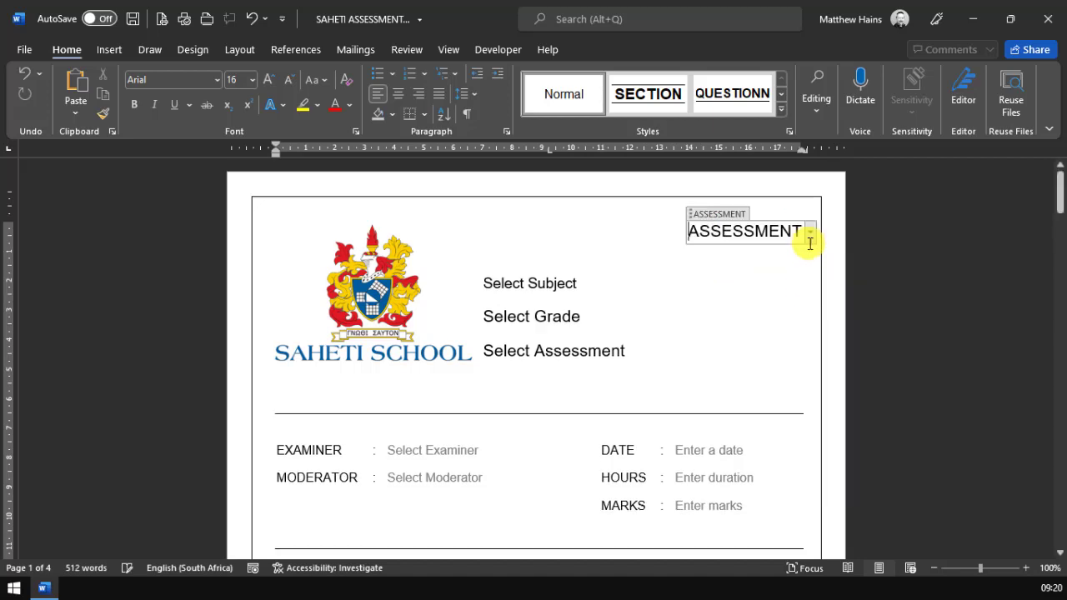
# Choose GEOGRAPHY as the subject and GRADE 10 as the grade.
pyautogui.click(548, 283)
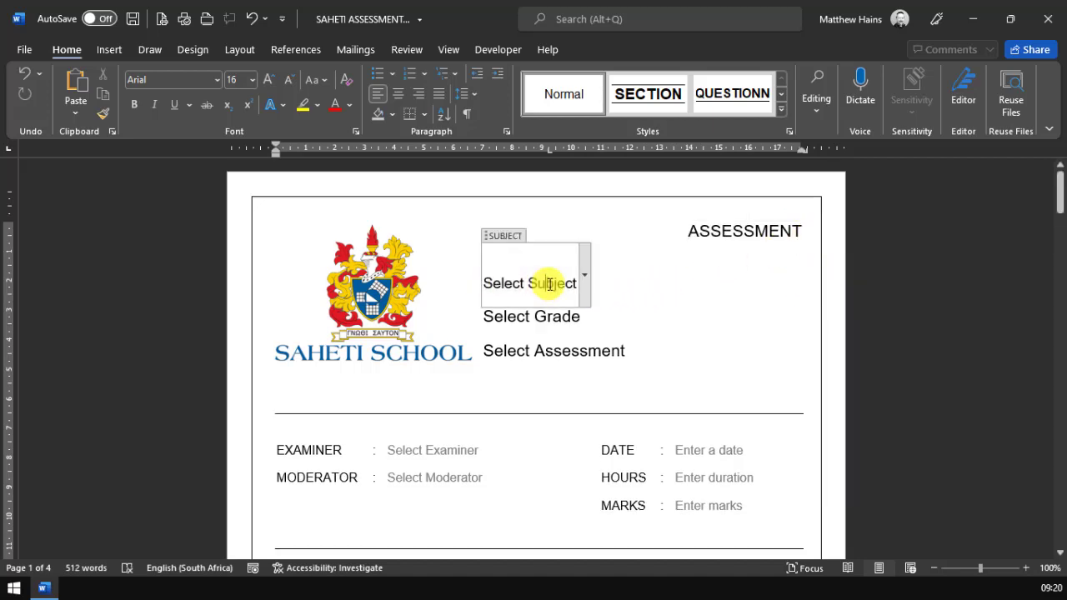
pyautogui.click(585, 277)
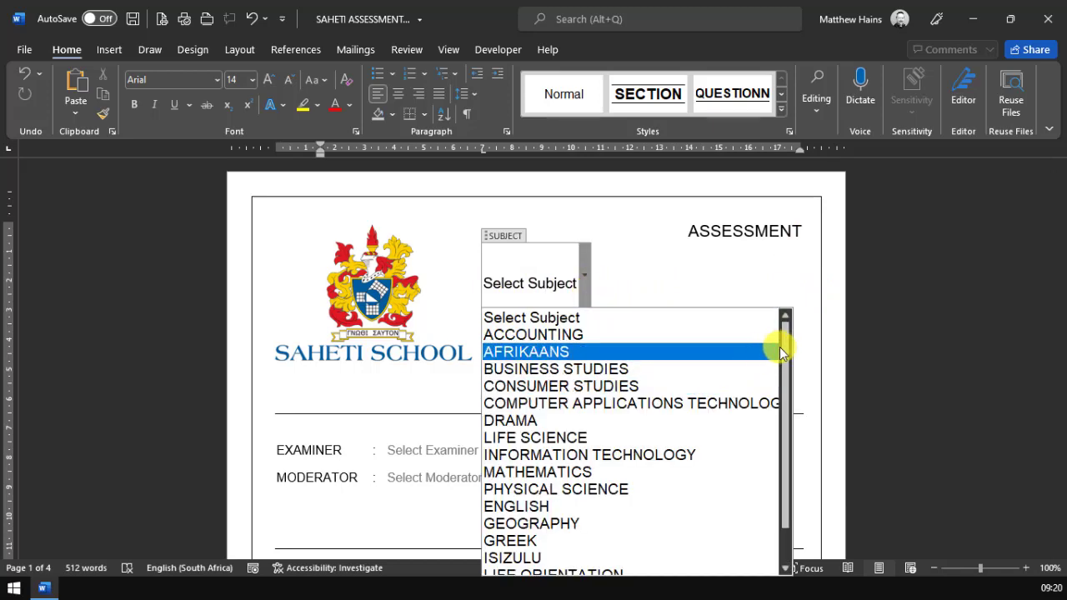
pyautogui.scroll(-1, 786, 353)
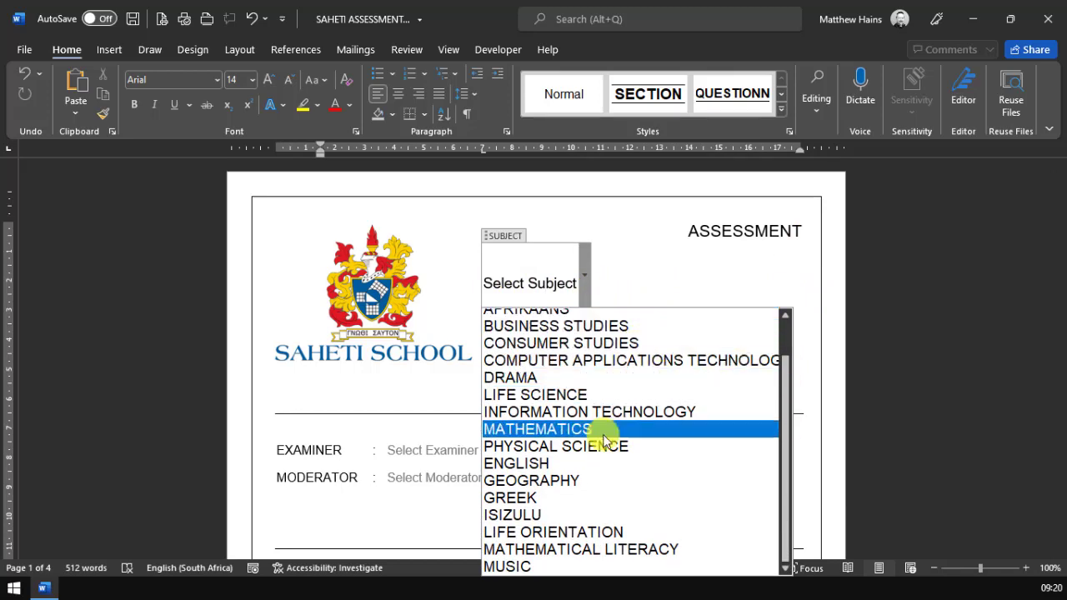
pyautogui.click(573, 481)
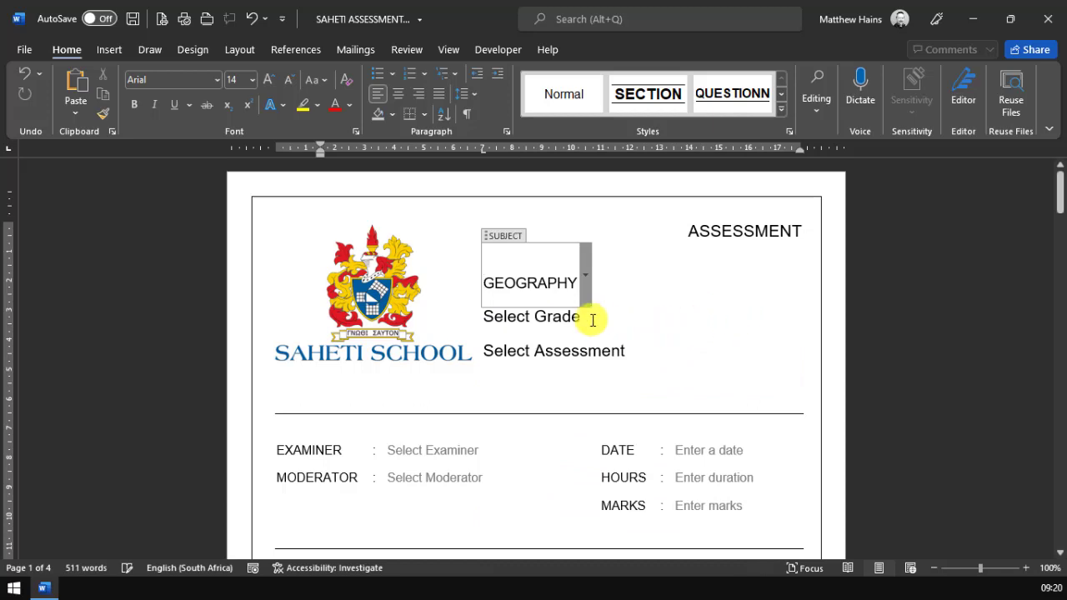
pyautogui.click(579, 320)
pyautogui.click(589, 321)
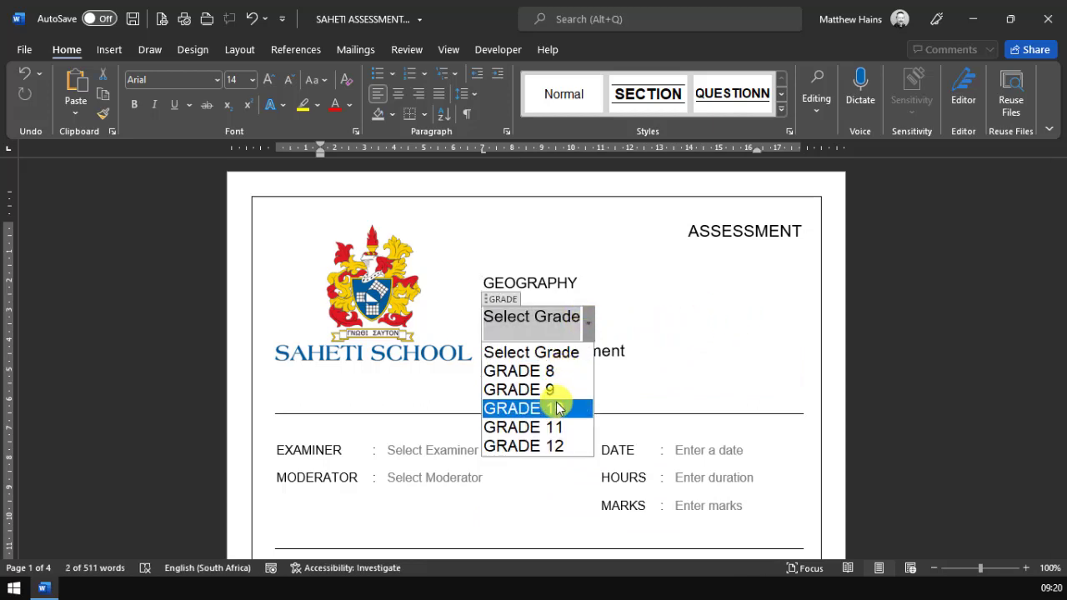
pyautogui.click(555, 406)
# Set the assessment paper field to PAPER 1.
pyautogui.click(604, 350)
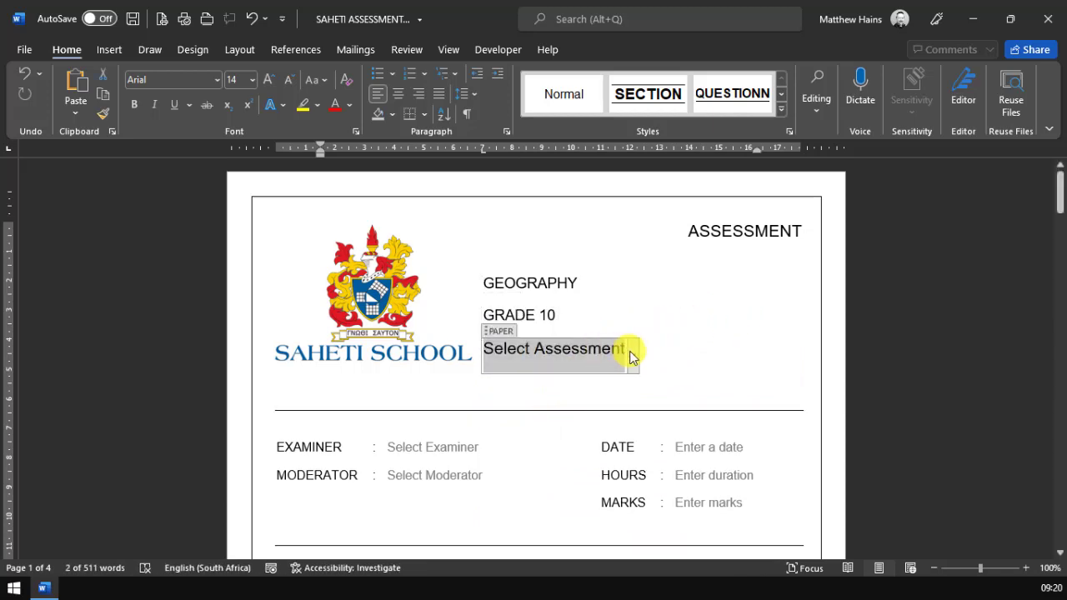
pyautogui.click(632, 354)
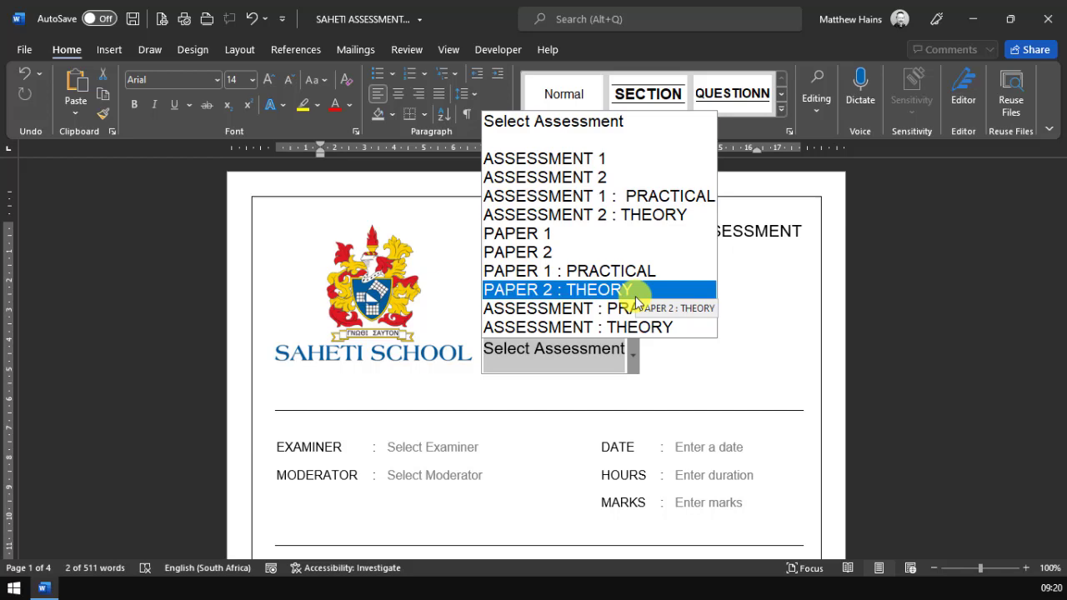
pyautogui.click(550, 140)
pyautogui.click(751, 373)
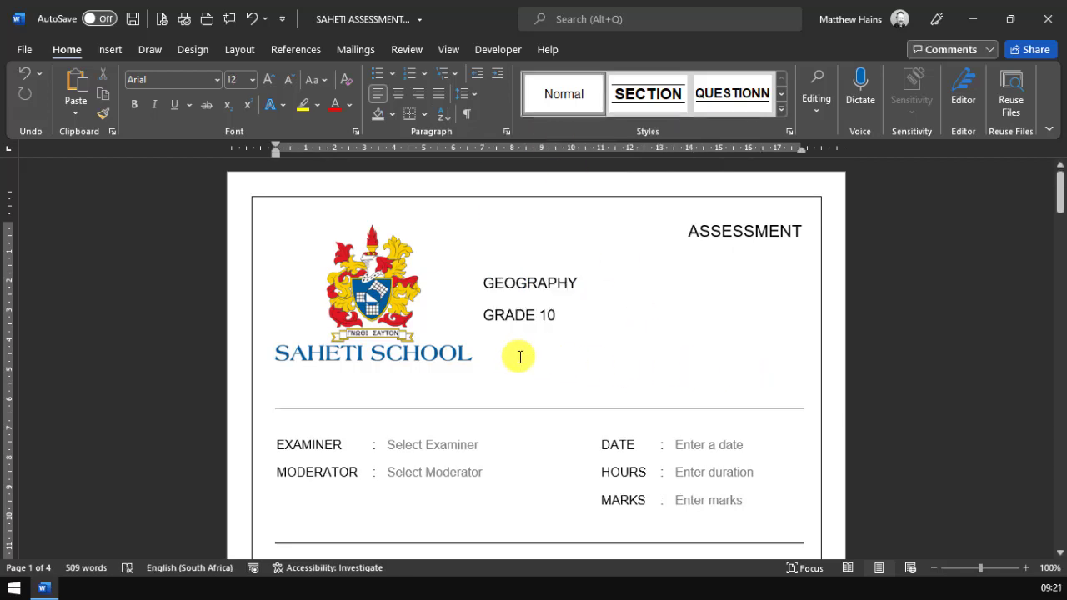
pyautogui.click(495, 363)
pyautogui.click(496, 359)
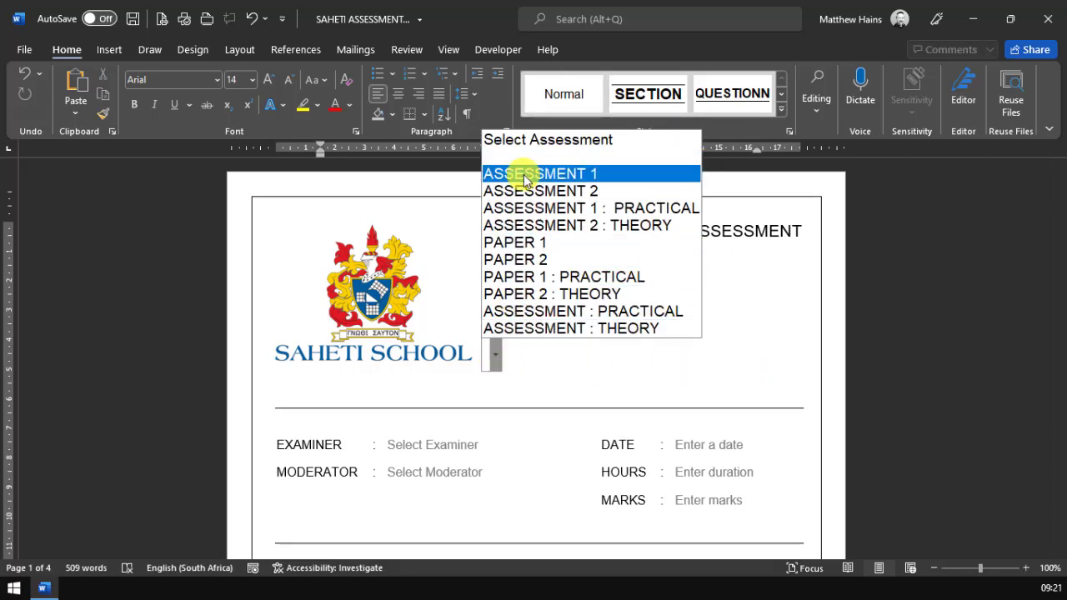
pyautogui.click(521, 244)
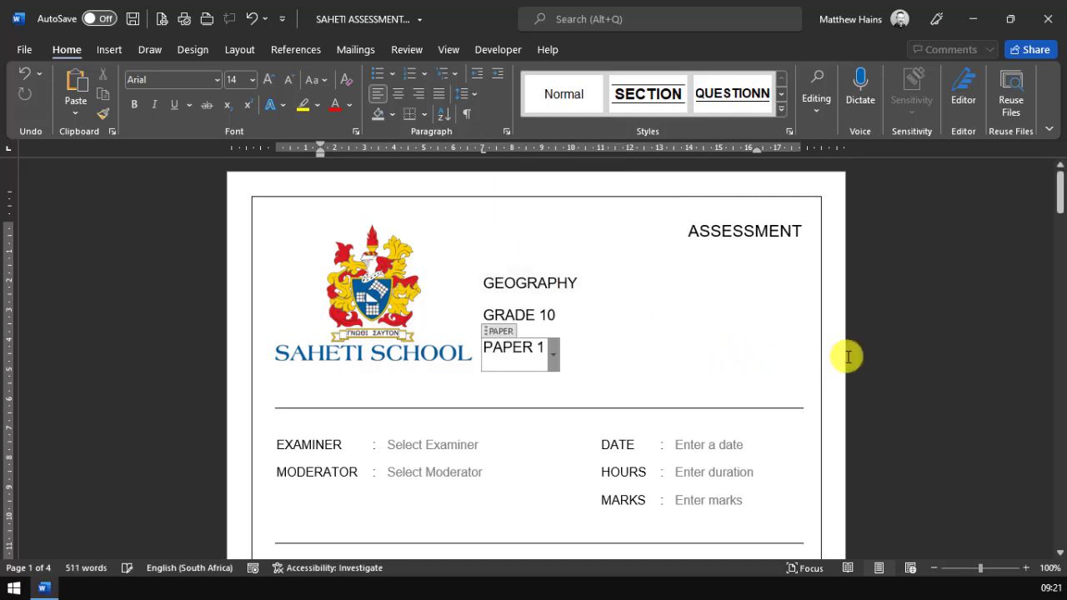
# Choose the examiner and moderator from their header dropdown lists.
pyautogui.scroll(-4, 894, 383)
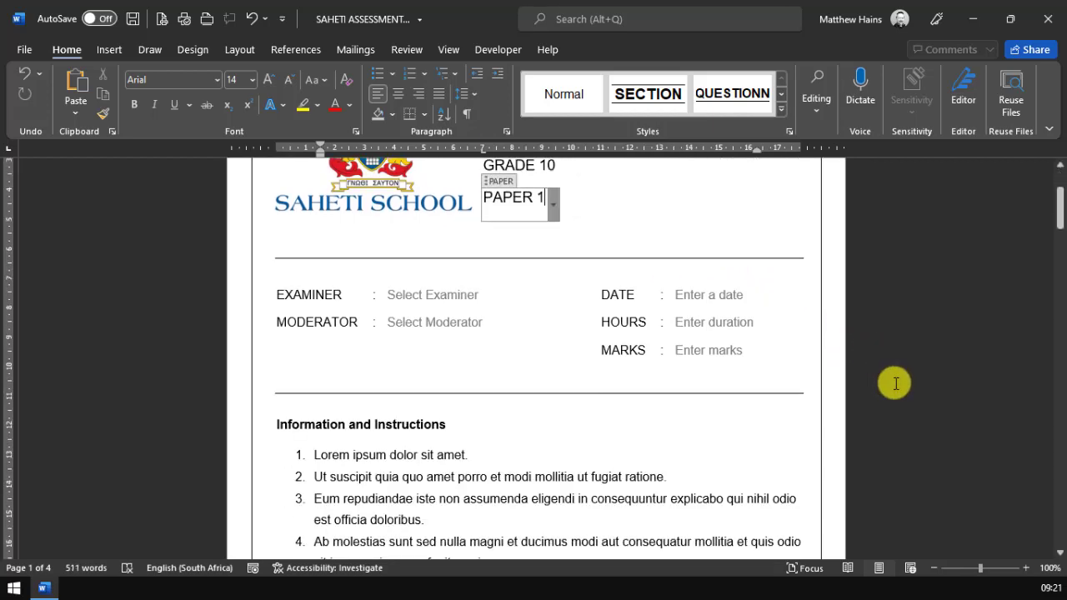
pyautogui.click(430, 255)
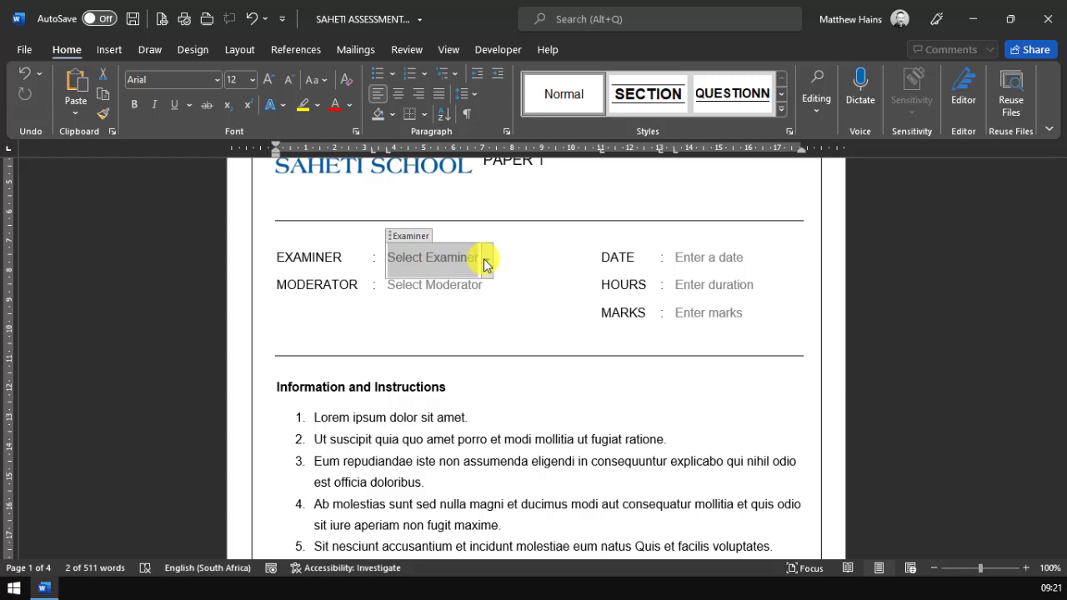
pyautogui.click(488, 265)
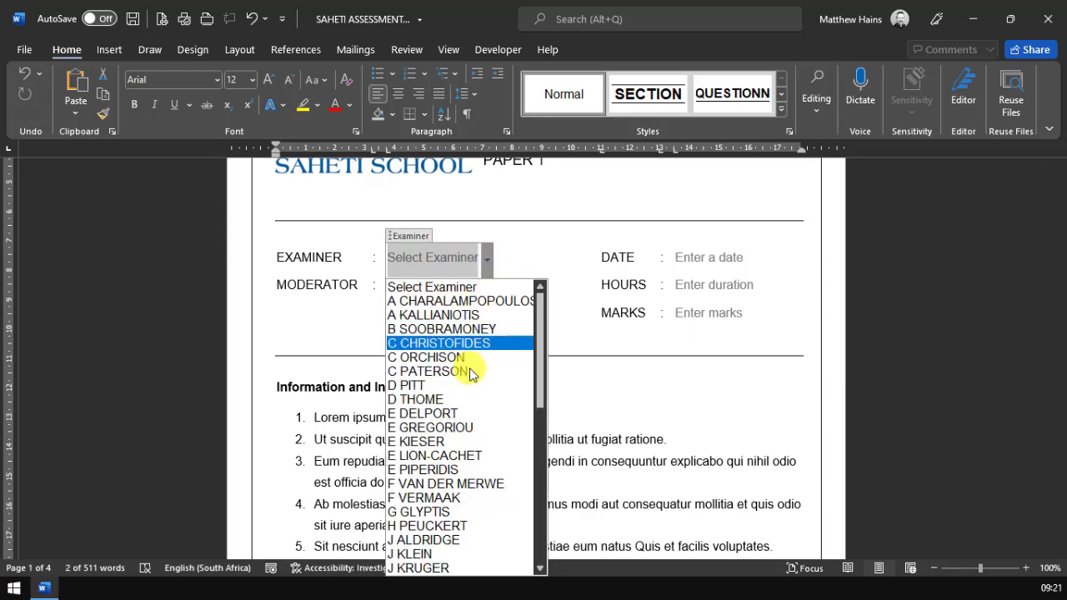
pyautogui.scroll(-4, 465, 525)
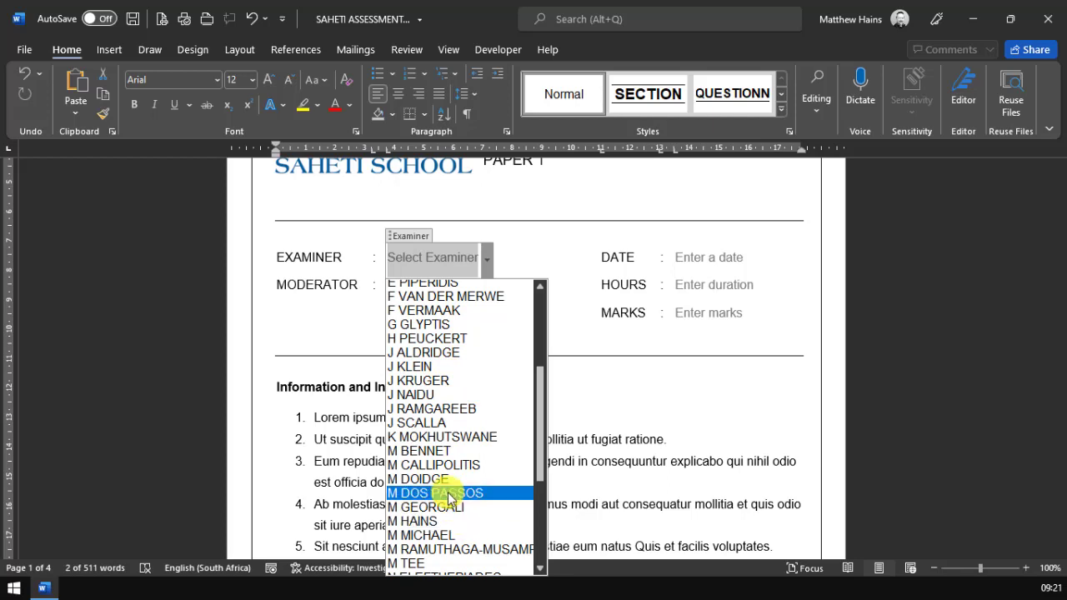
pyautogui.click(442, 464)
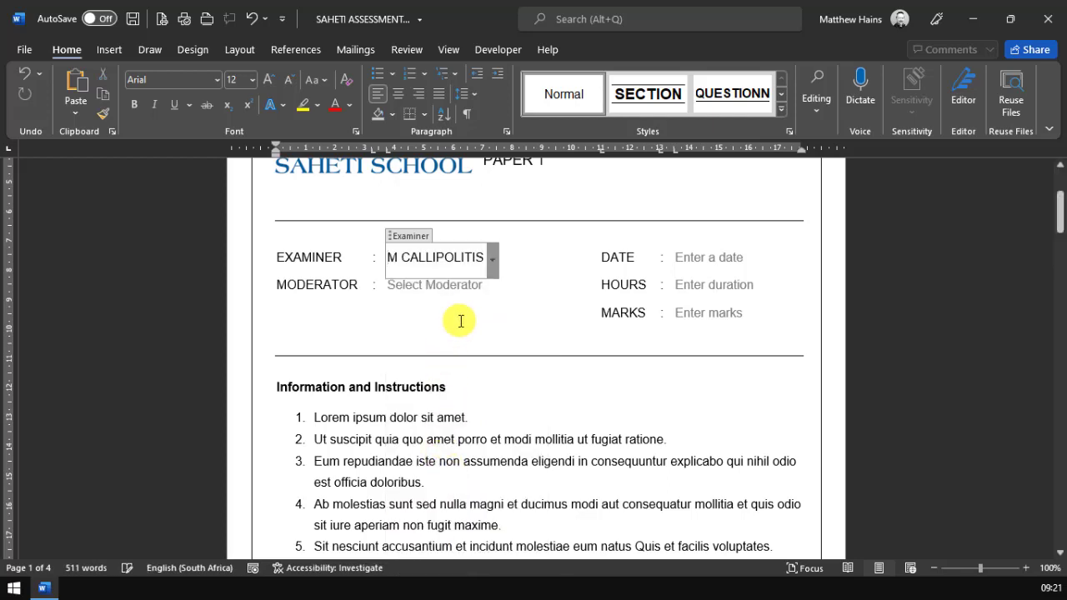
pyautogui.click(482, 287)
pyautogui.click(491, 287)
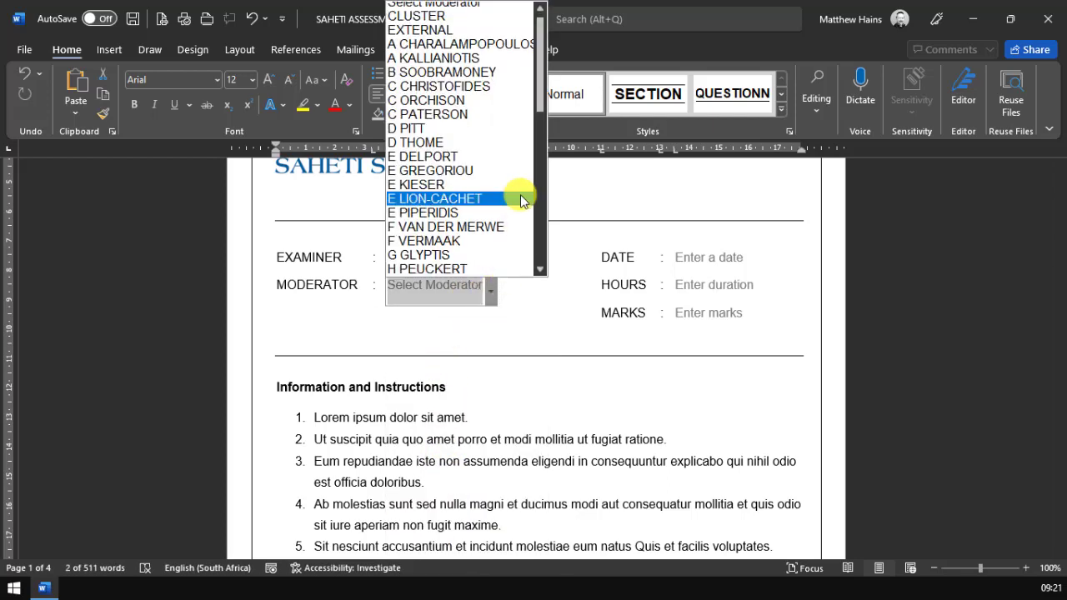
pyautogui.moveTo(543, 34); pyautogui.dragTo(540, 146)
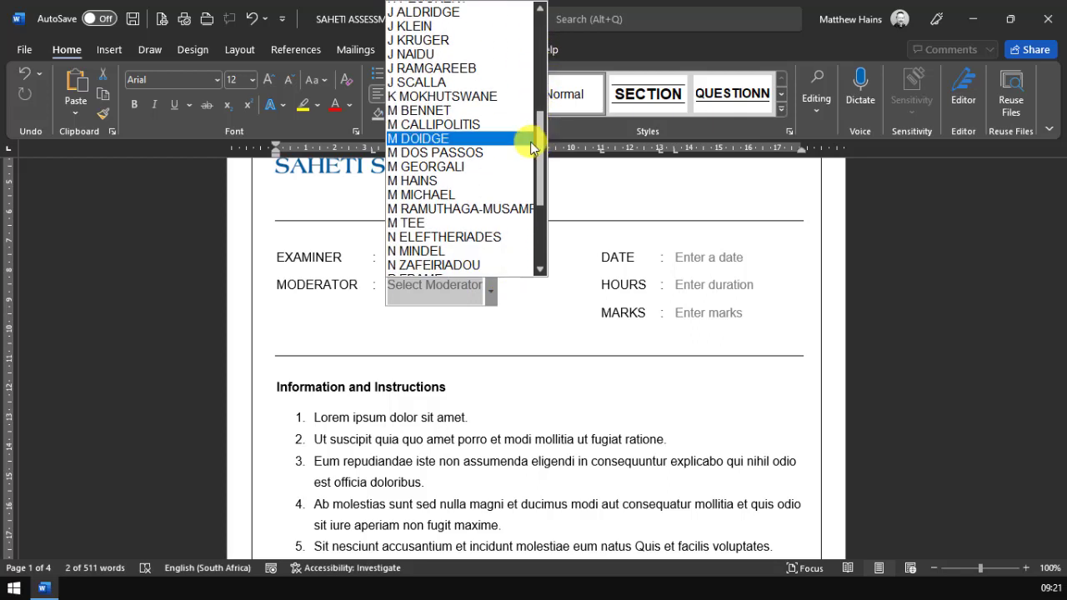
pyautogui.click(440, 180)
# Set the exam date to 17 May 2022 using the calendar.
pyautogui.click(744, 255)
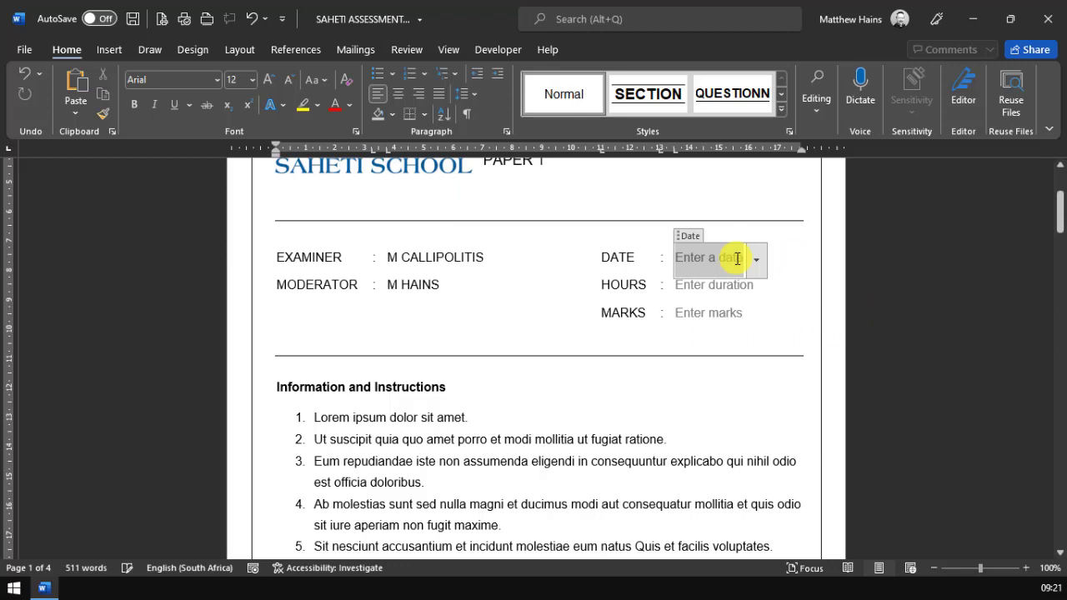
pyautogui.click(756, 260)
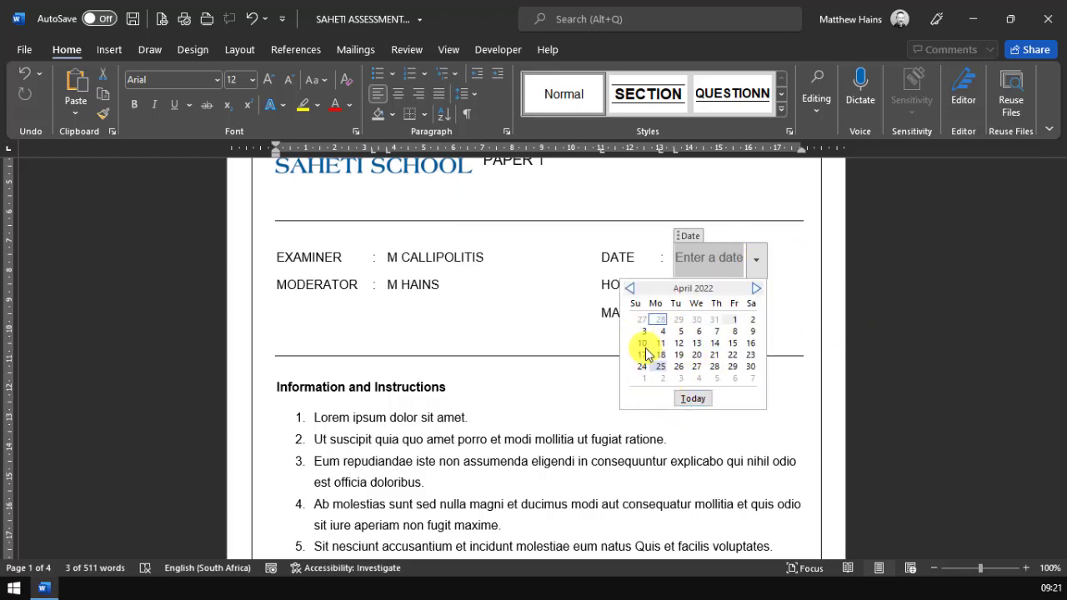
pyautogui.click(755, 290)
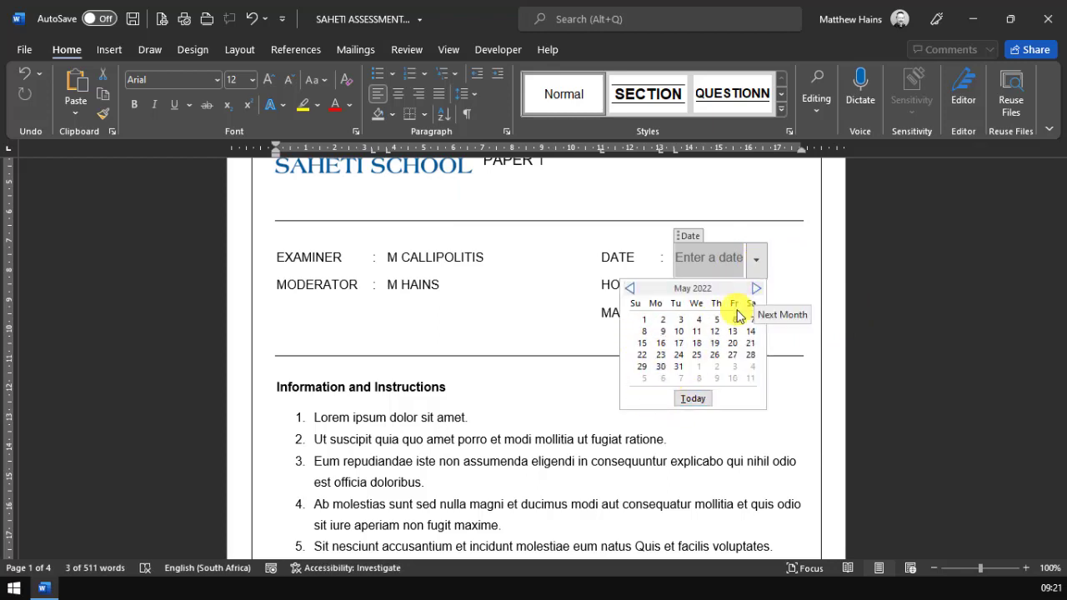
pyautogui.click(677, 346)
# Set the duration to 2 hrs and enter 80 as the marks.
pyautogui.click(725, 287)
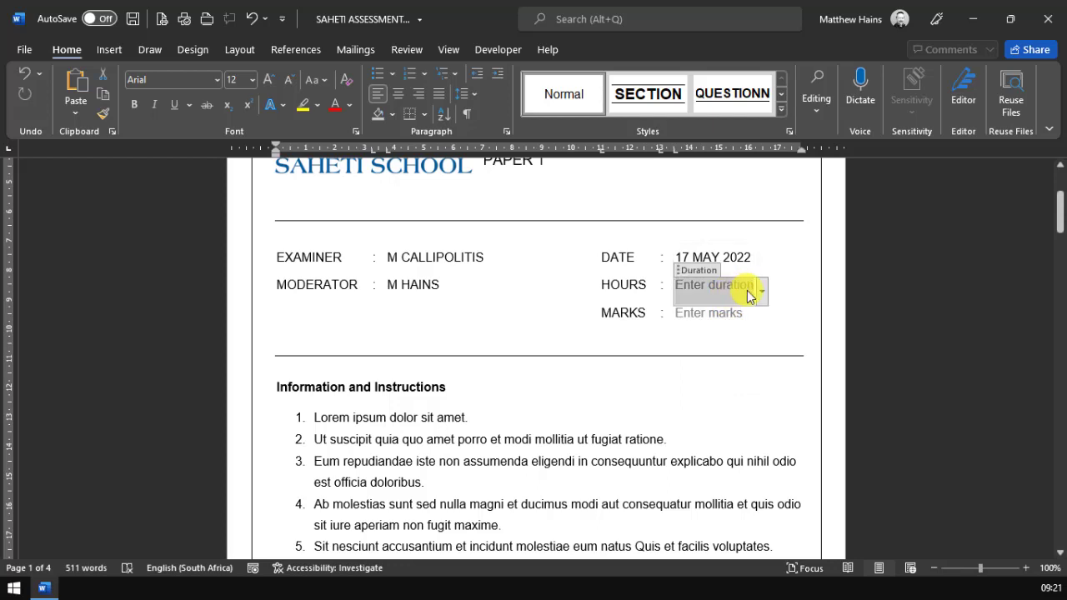
pyautogui.click(763, 292)
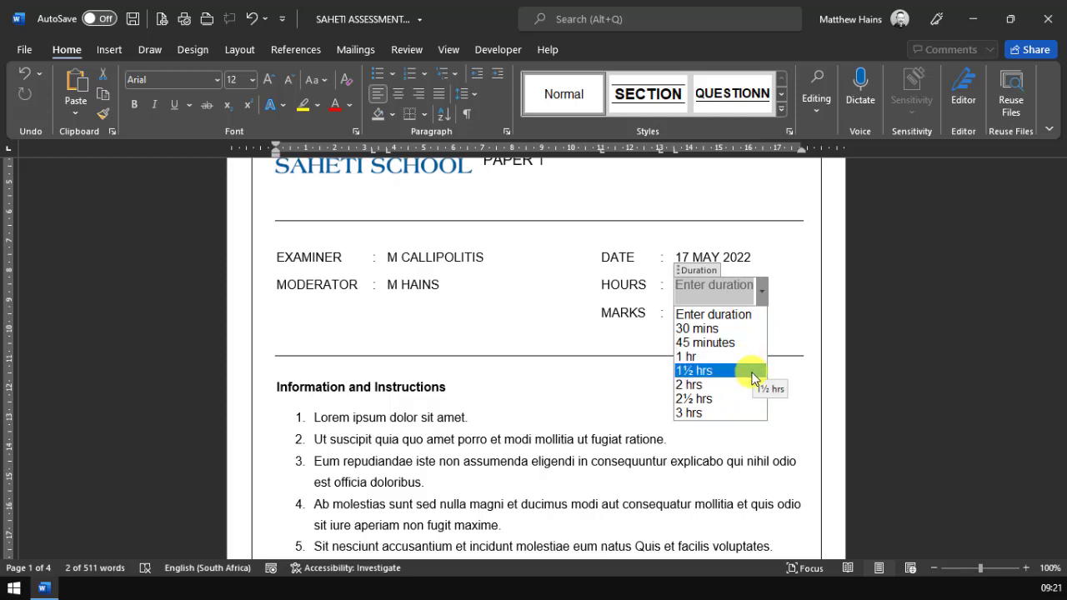
pyautogui.click(747, 387)
pyautogui.click(740, 315)
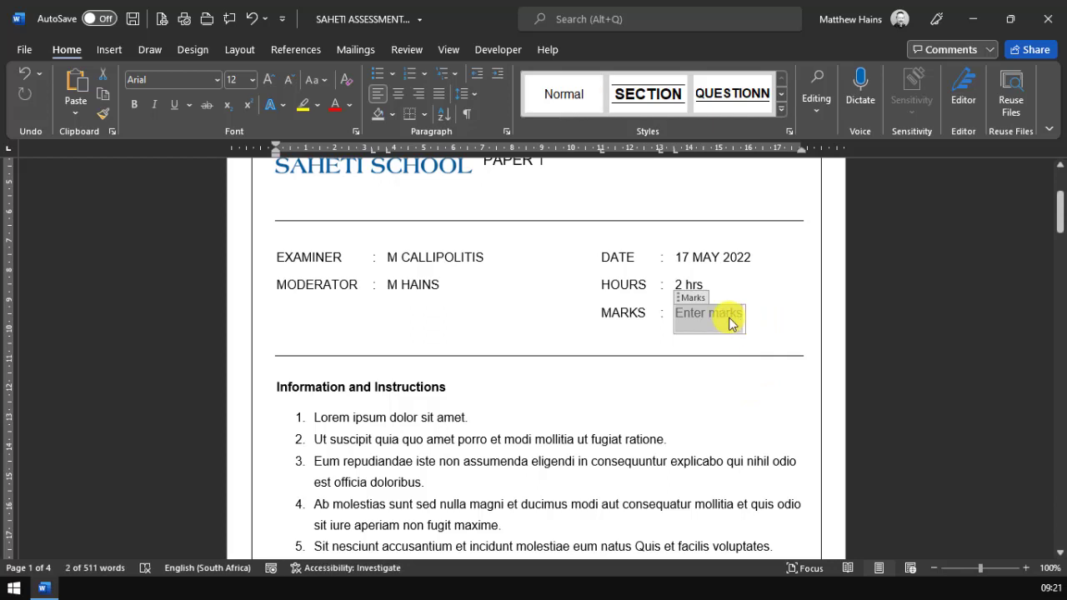
pyautogui.write('80')
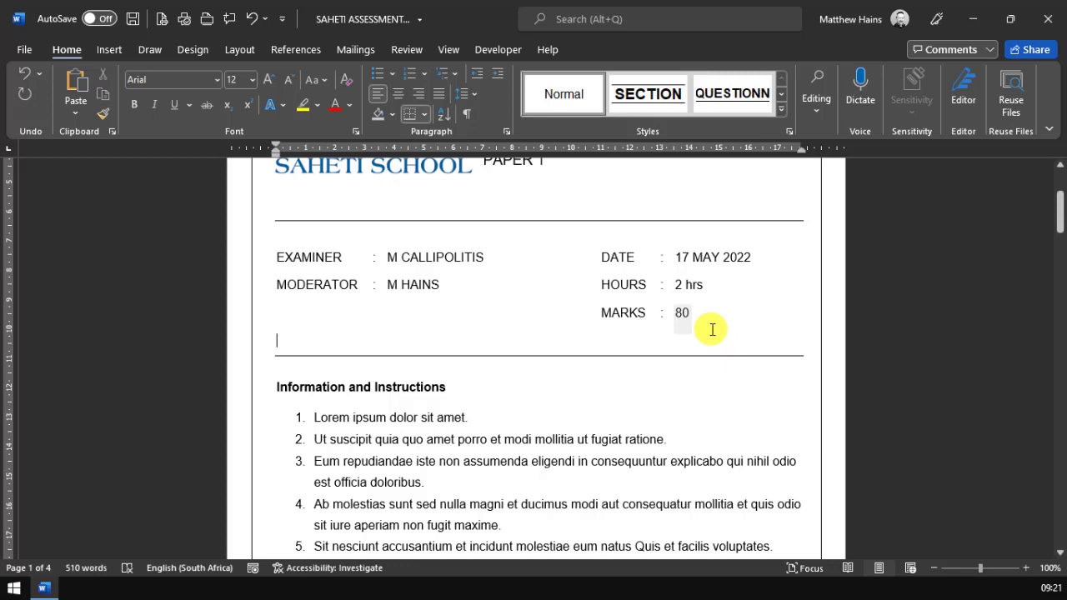
pyautogui.click(734, 336)
pyautogui.scroll(-3, 739, 343)
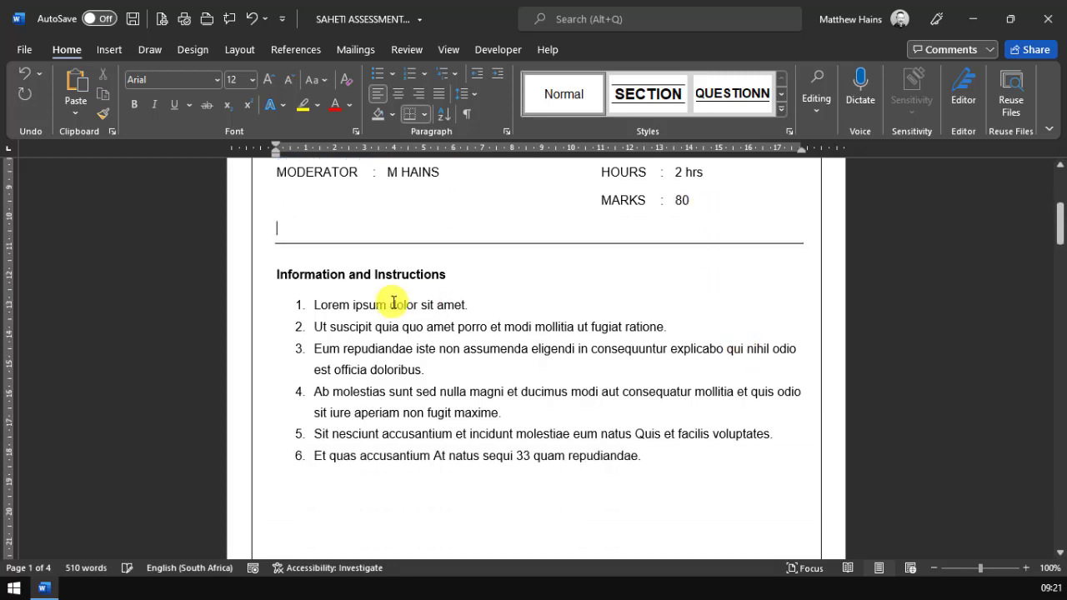
pyautogui.click(418, 348)
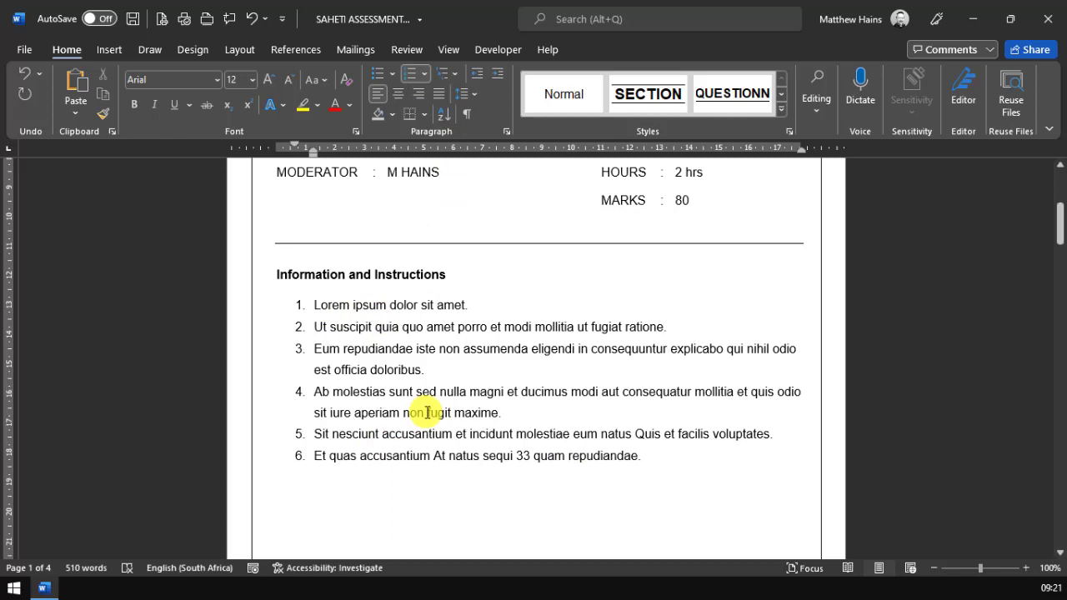
pyautogui.scroll(-3, 468, 473)
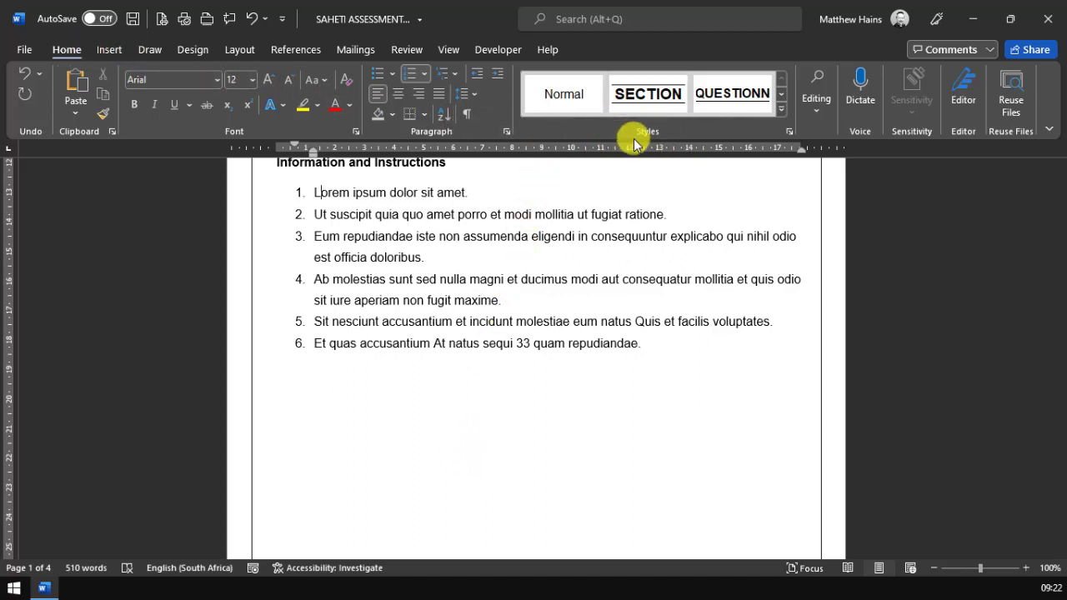
# Open the Styles pane, reposition and narrow it, and turn on Show Preview.
pyautogui.click(789, 136)
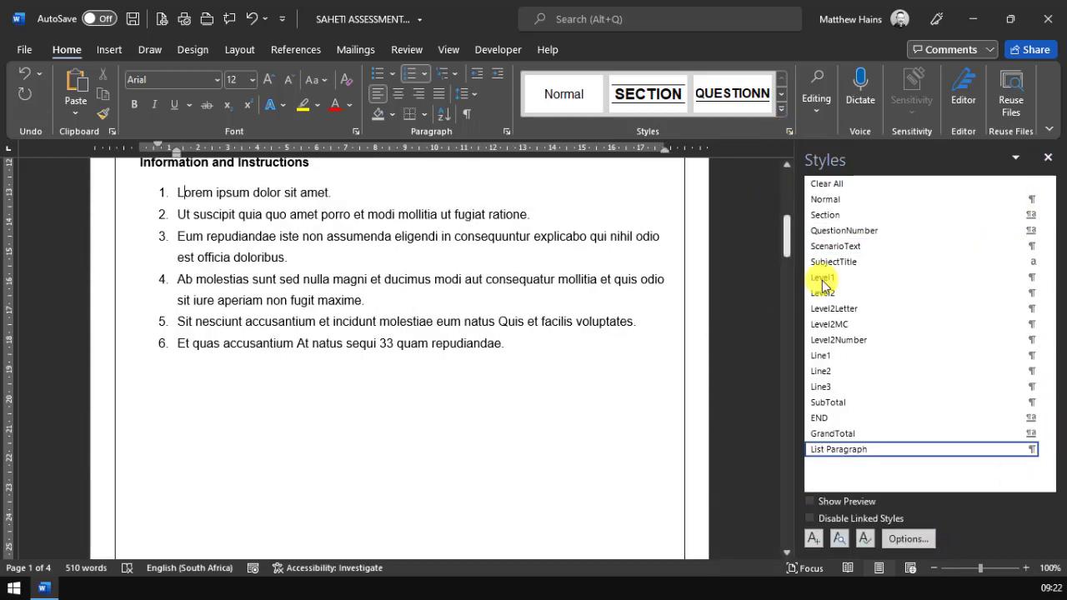
pyautogui.moveTo(935, 153); pyautogui.dragTo(838, 124)
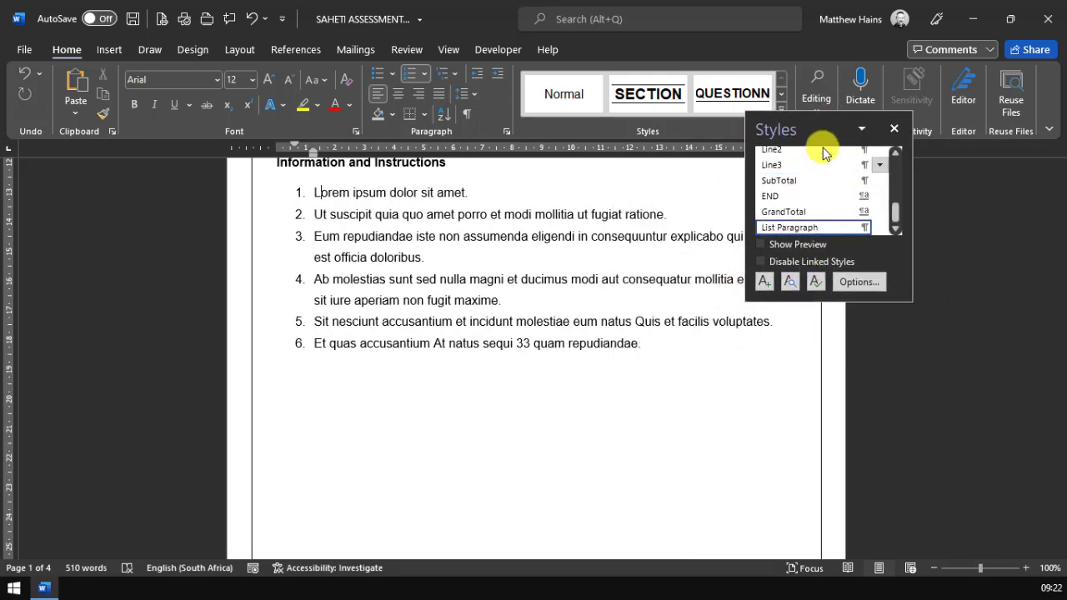
pyautogui.moveTo(811, 124); pyautogui.dragTo(1062, 191)
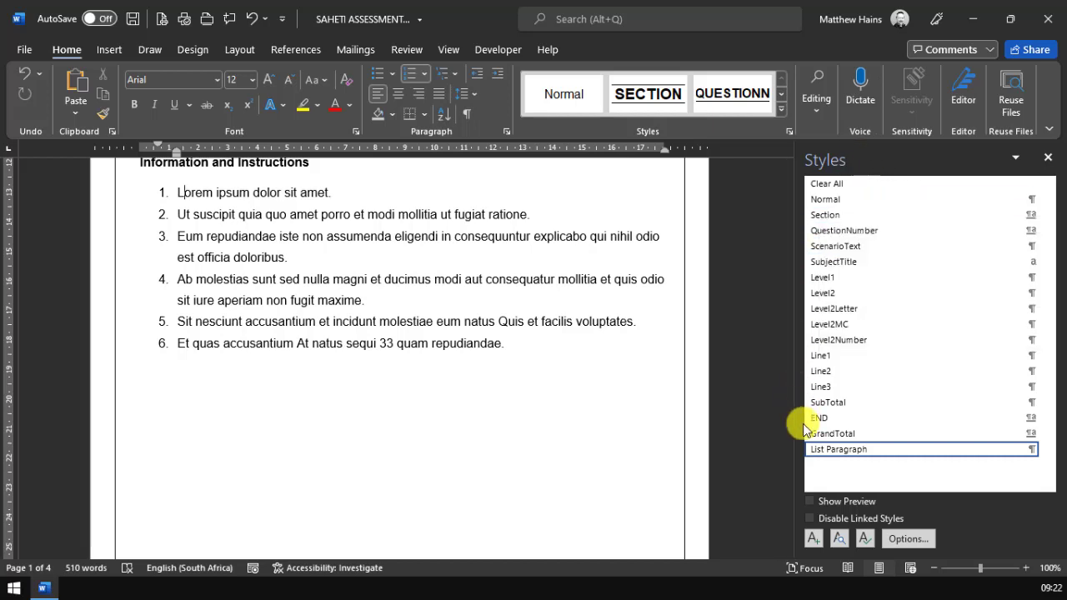
pyautogui.moveTo(798, 425); pyautogui.dragTo(828, 424)
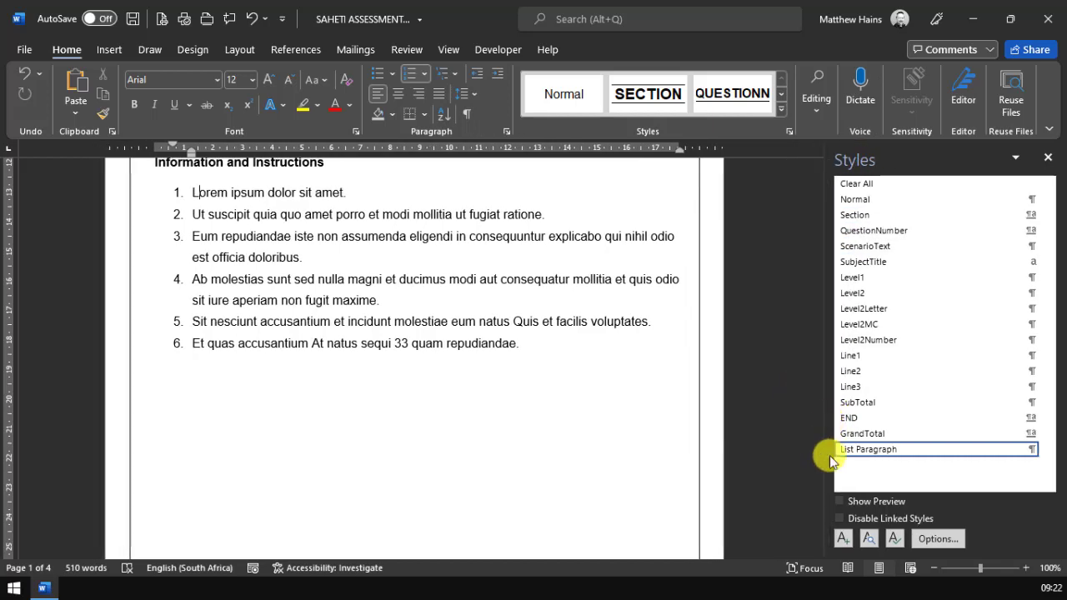
pyautogui.click(850, 502)
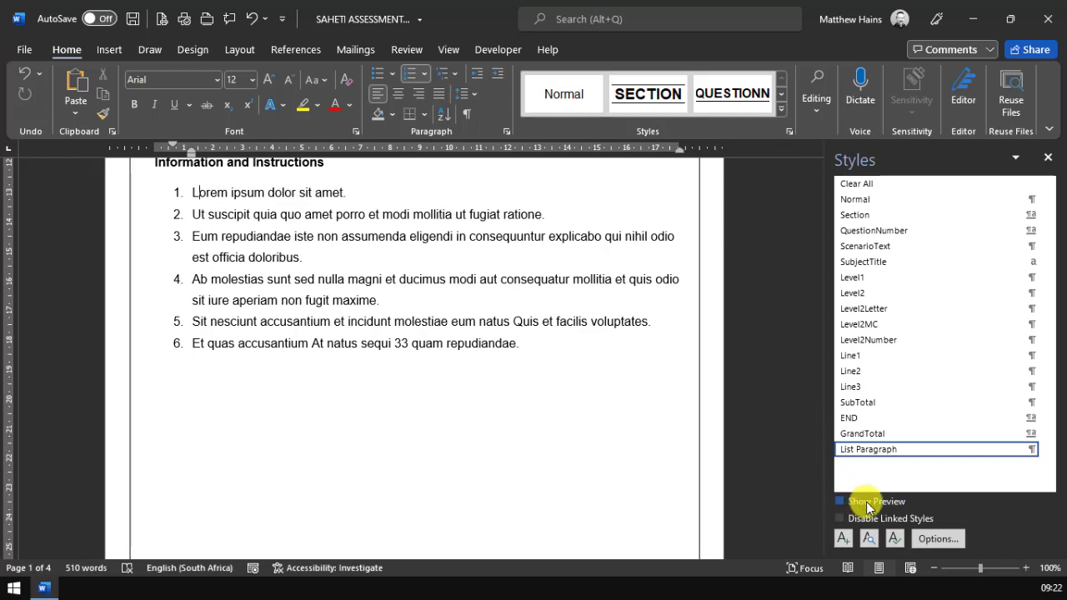
pyautogui.click(843, 507)
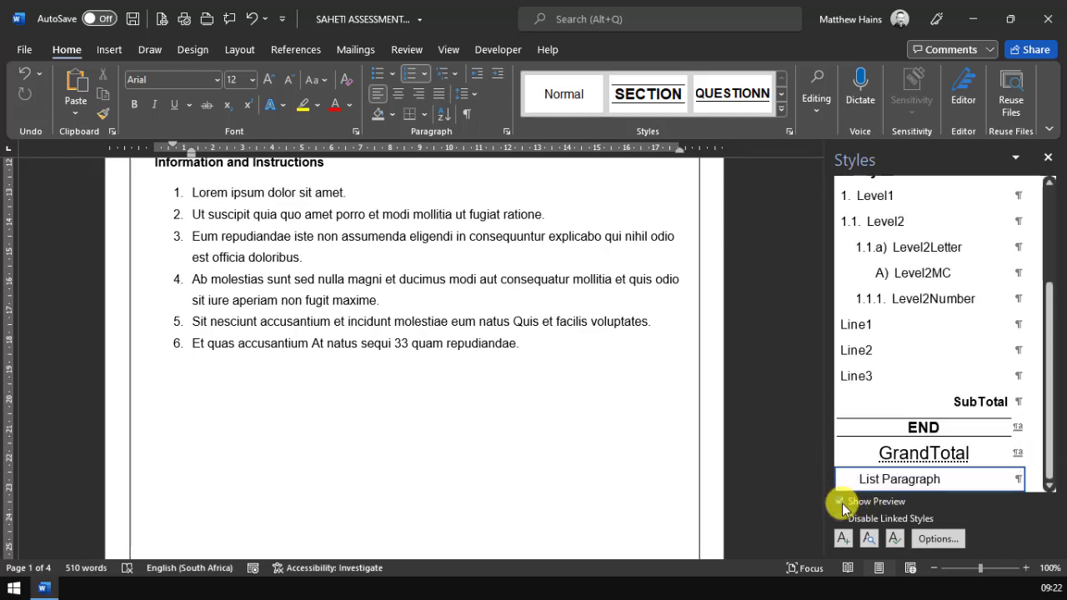
pyautogui.scroll(3, 1048, 242)
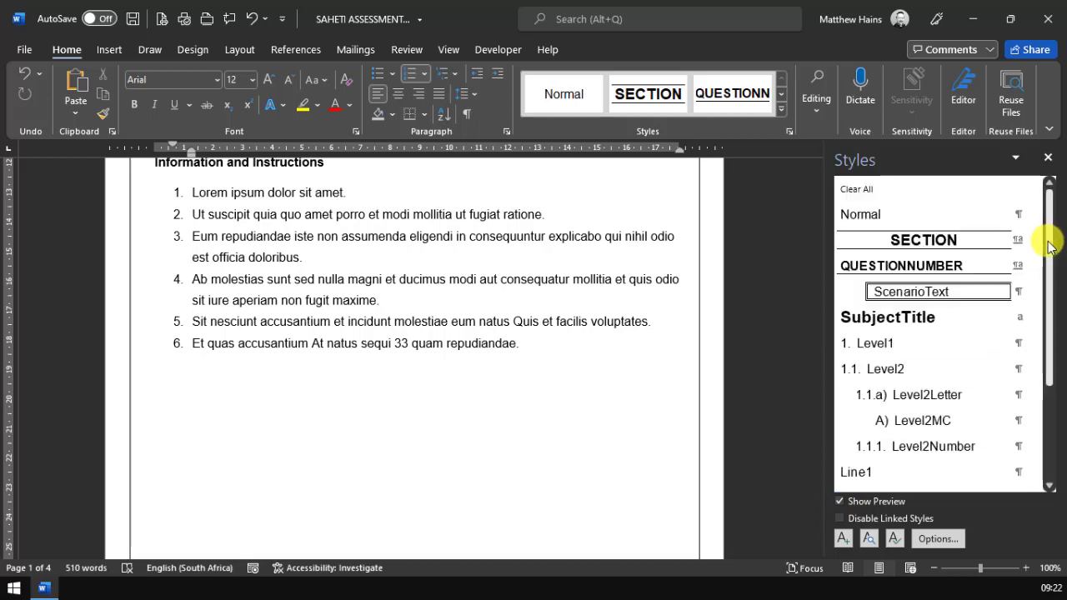
pyautogui.moveTo(1050, 242); pyautogui.dragTo(1054, 358)
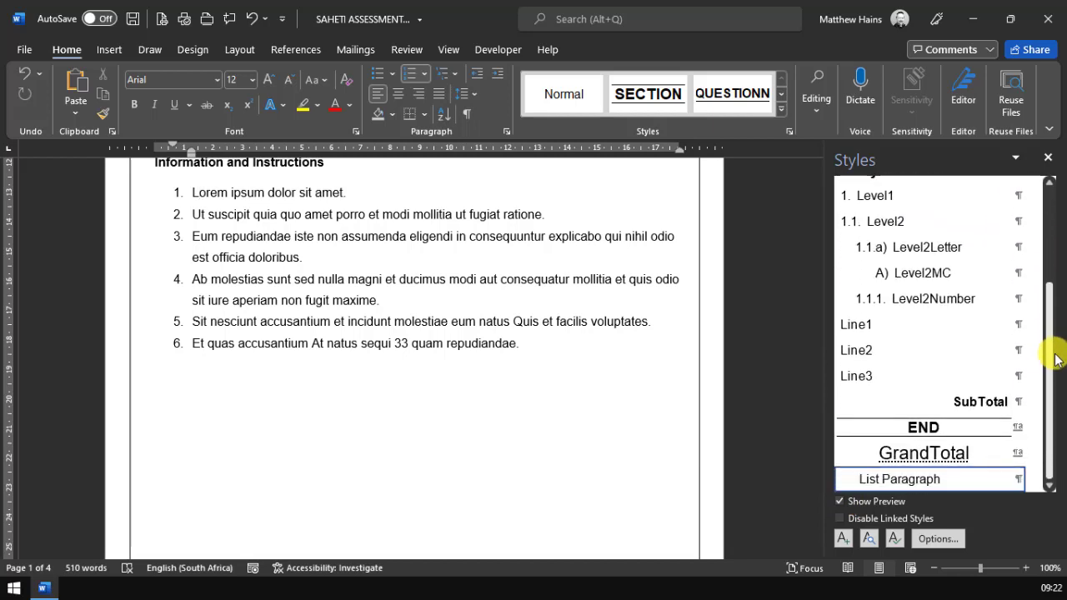
pyautogui.scroll(5, 1054, 358)
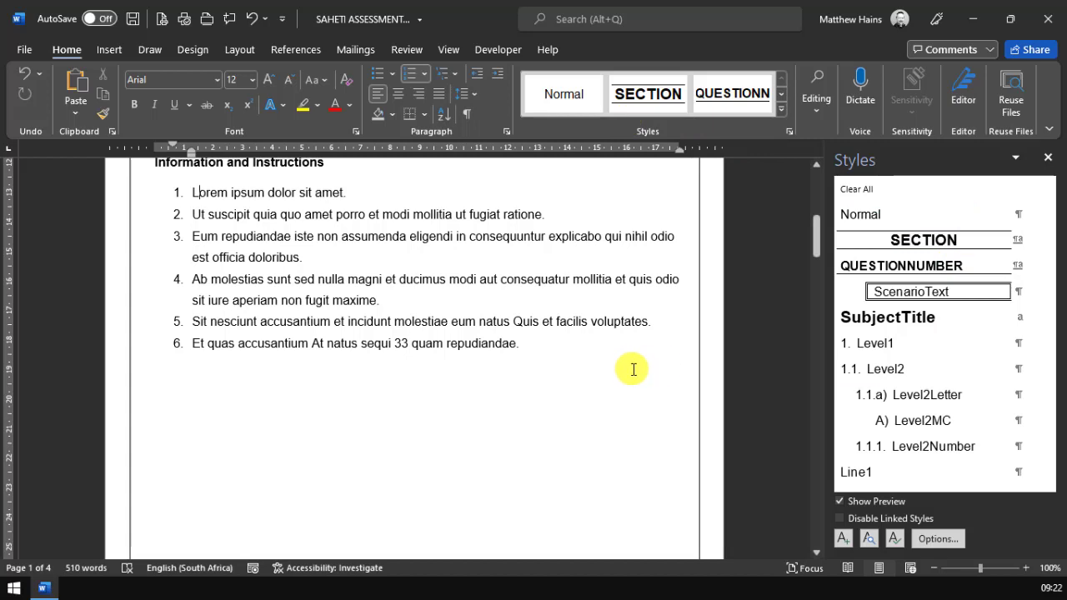
# Scroll through Sections A and B to page 3, then back to Question 1's 6-mark sub-total.
pyautogui.scroll(-10, 633, 370)
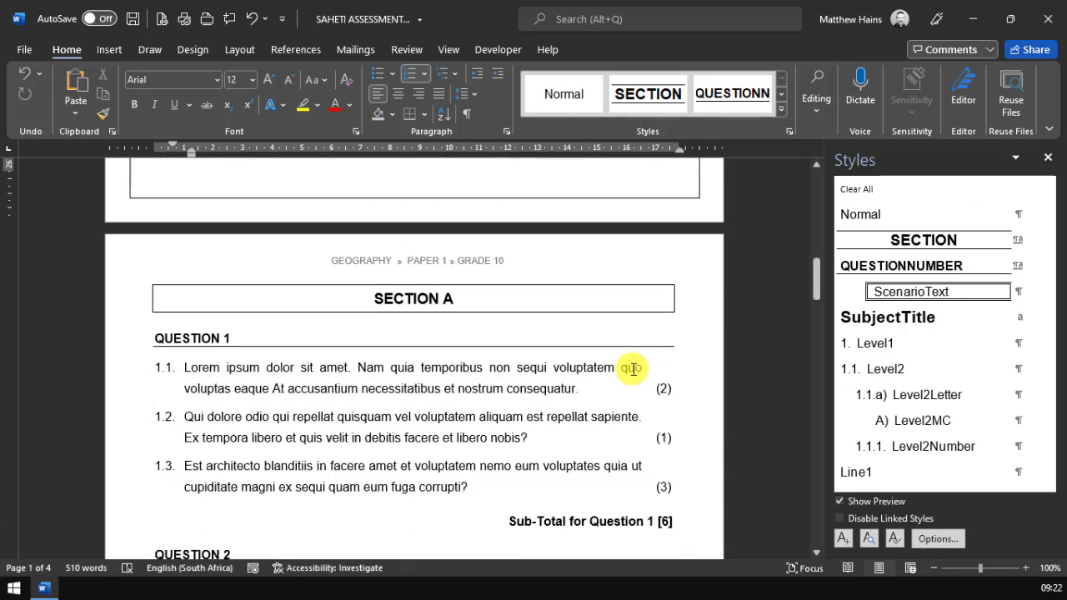
pyautogui.scroll(-1, 632, 369)
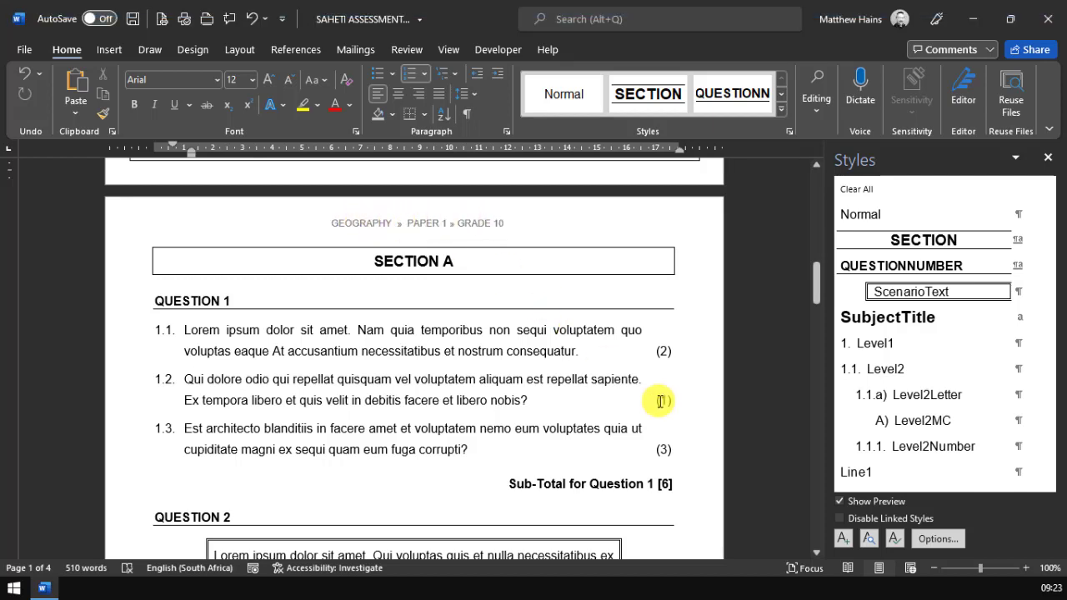
pyautogui.scroll(-15, 658, 401)
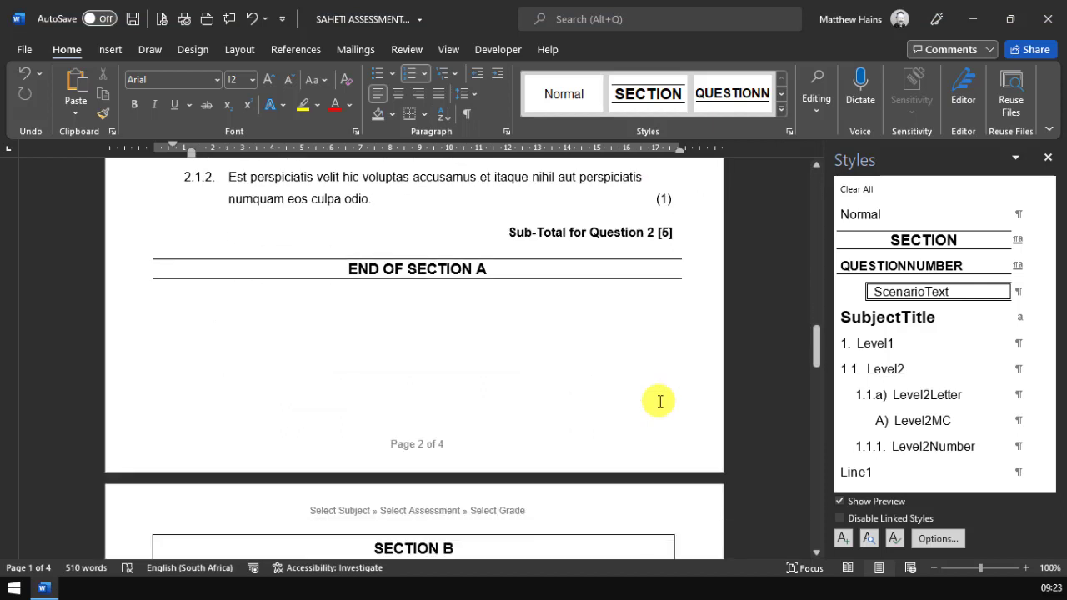
pyautogui.scroll(-1, 659, 401)
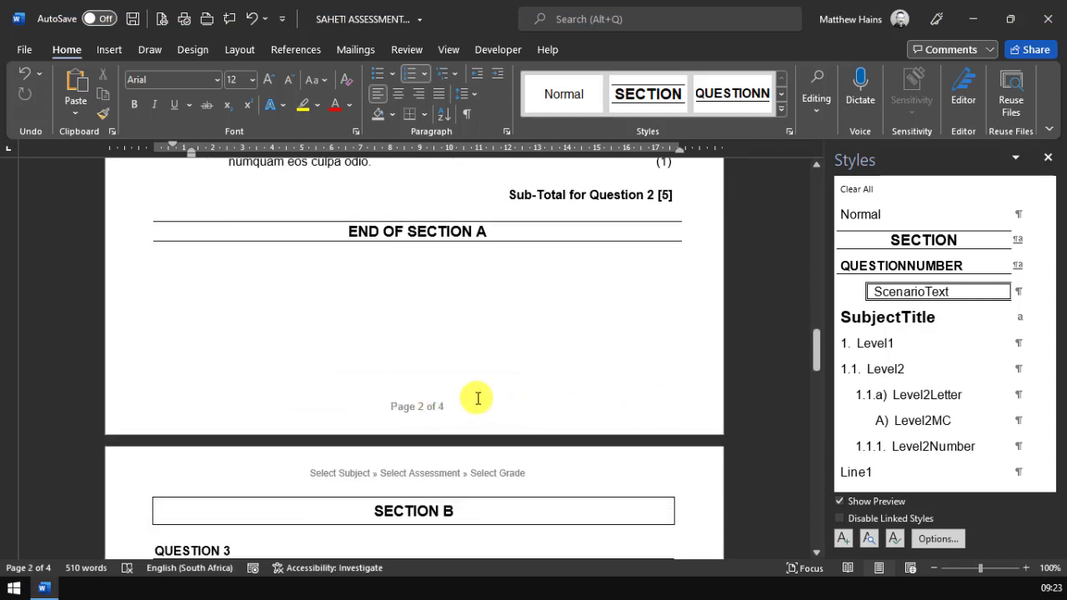
pyautogui.scroll(-15, 500, 399)
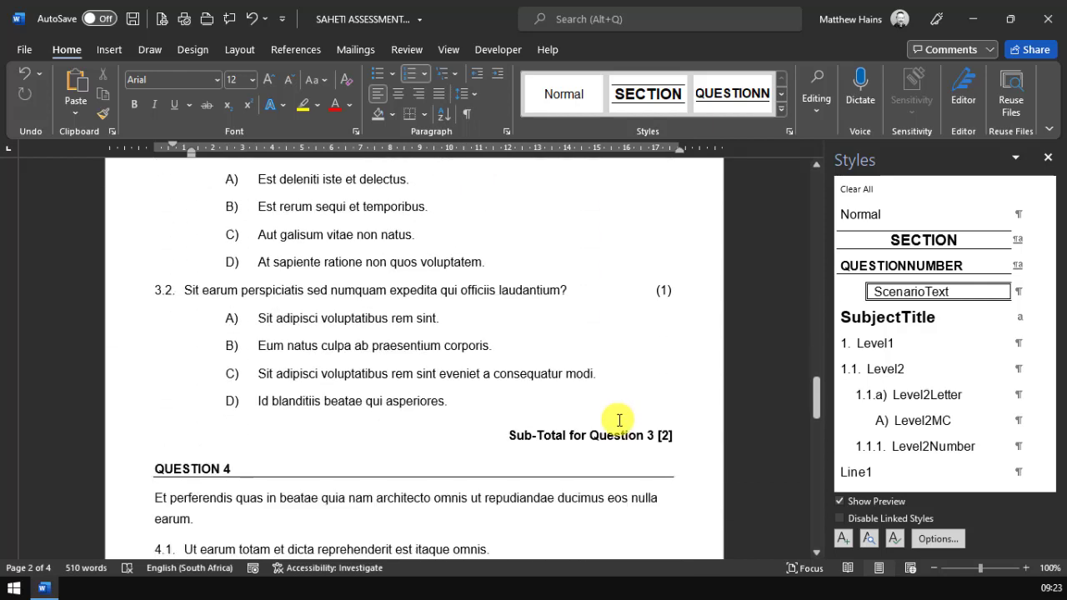
pyautogui.scroll(-3, 619, 420)
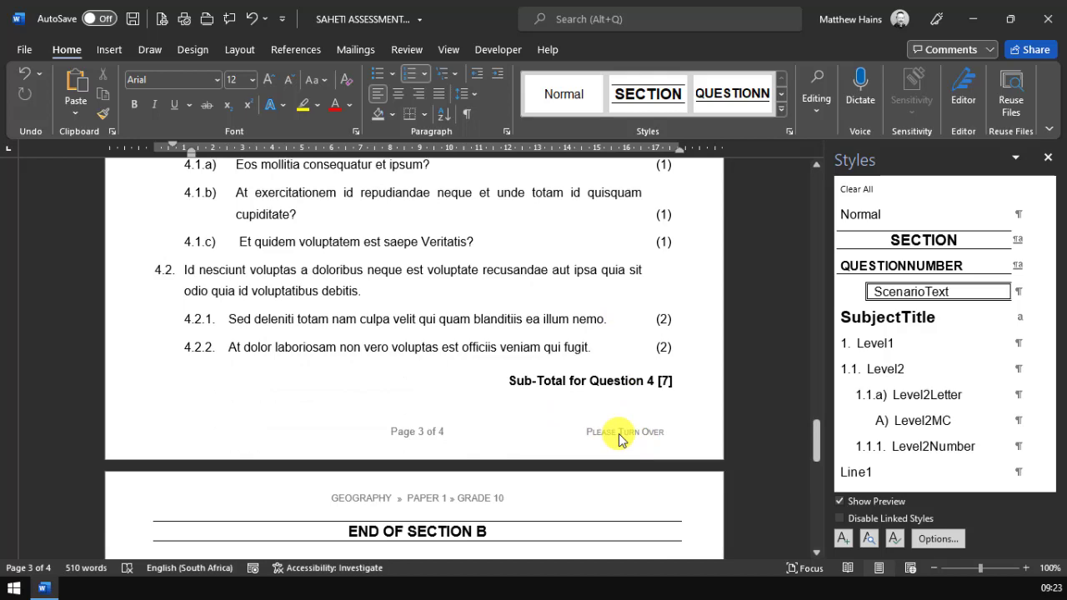
pyautogui.scroll(8, 615, 432)
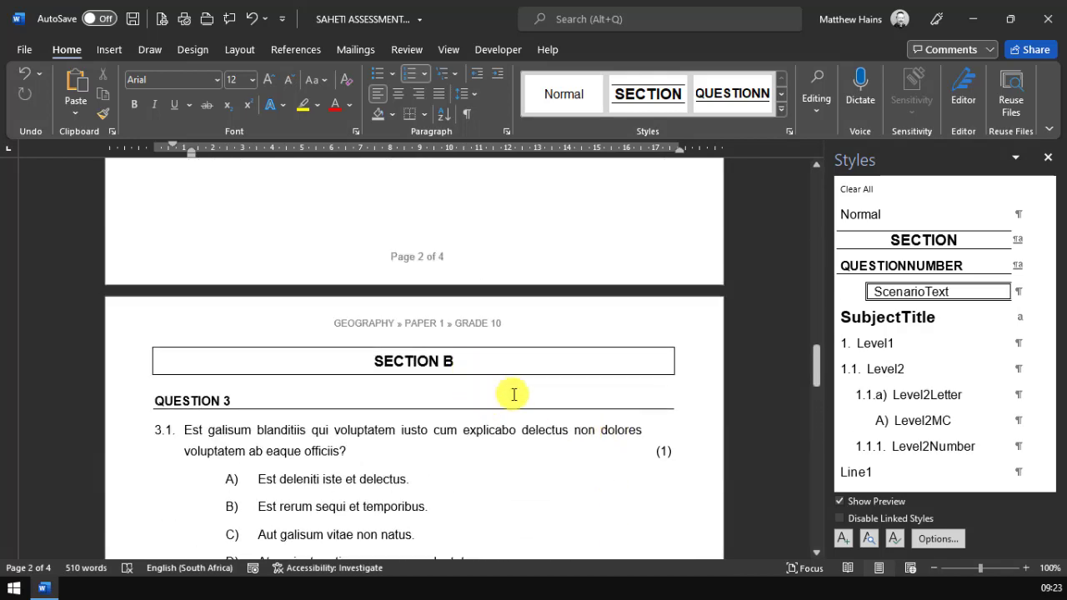
pyautogui.scroll(10, 512, 393)
pyautogui.scroll(8, 524, 402)
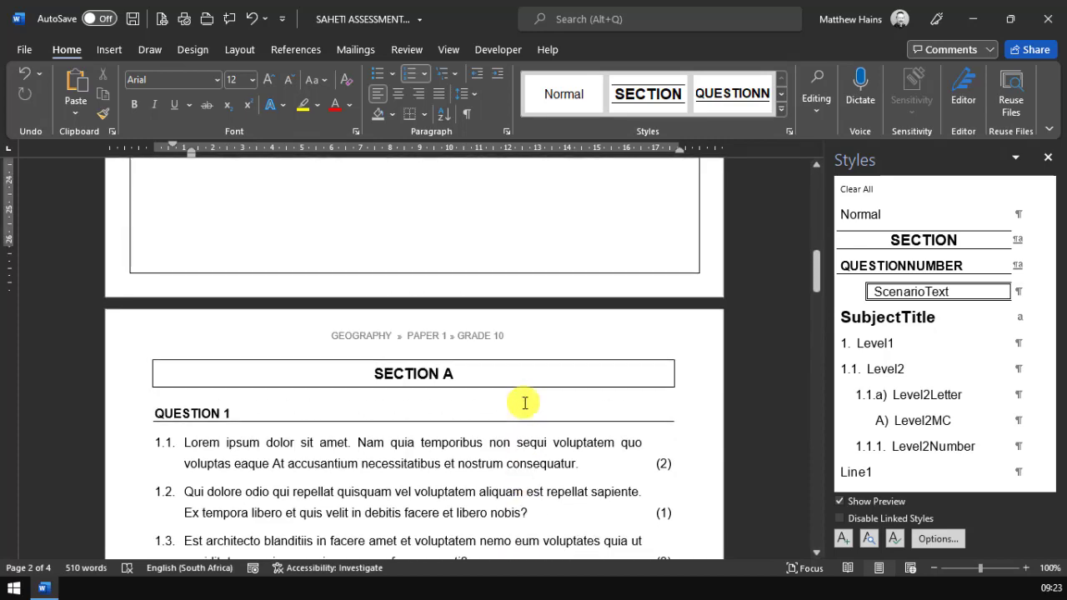
pyautogui.scroll(-8, 524, 403)
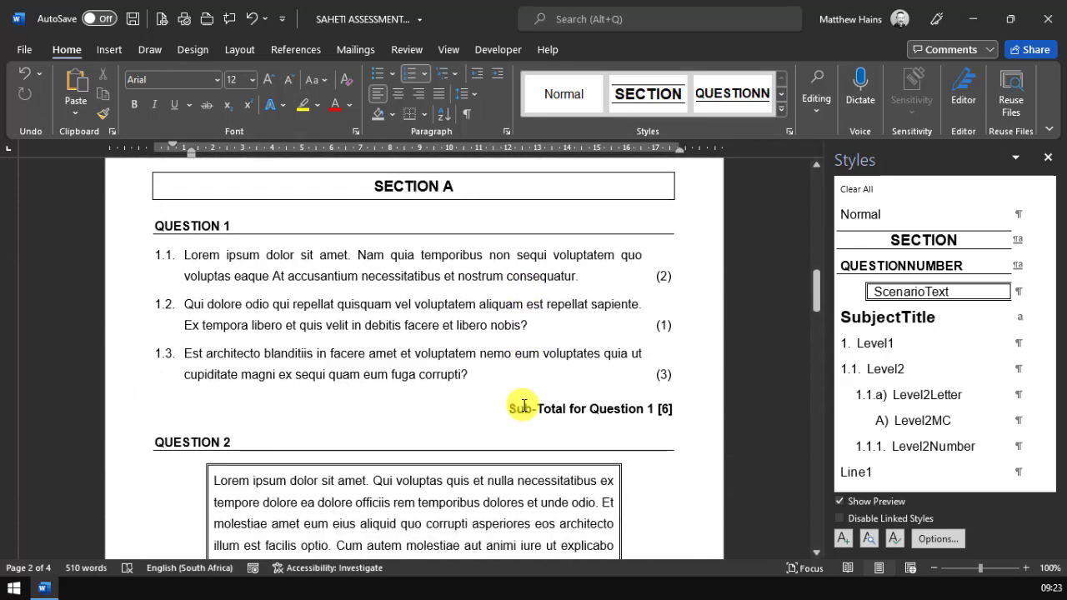
pyautogui.click(477, 189)
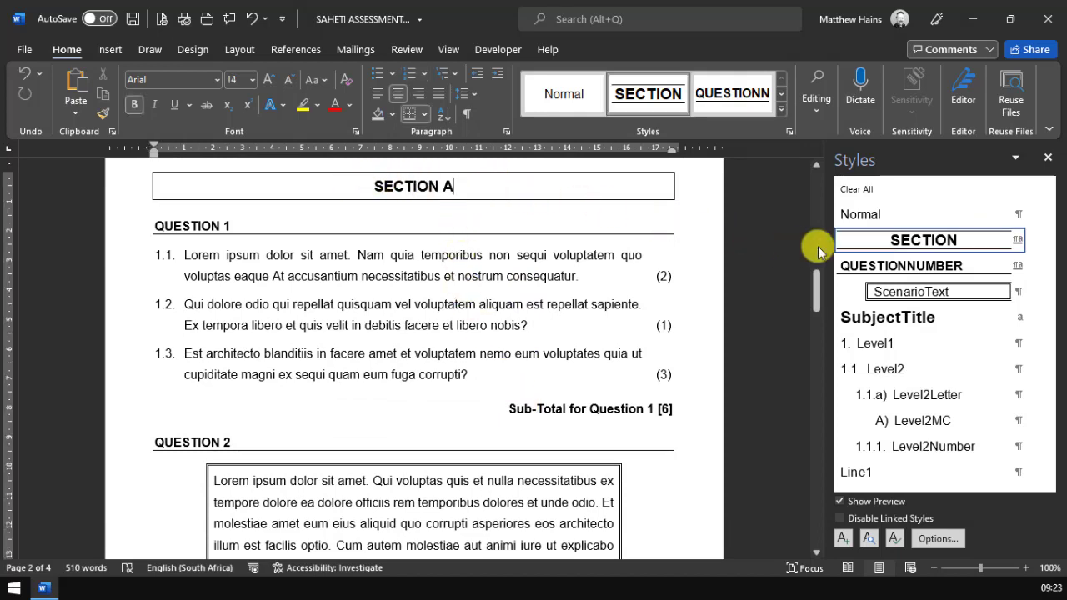
pyautogui.moveTo(925, 242)
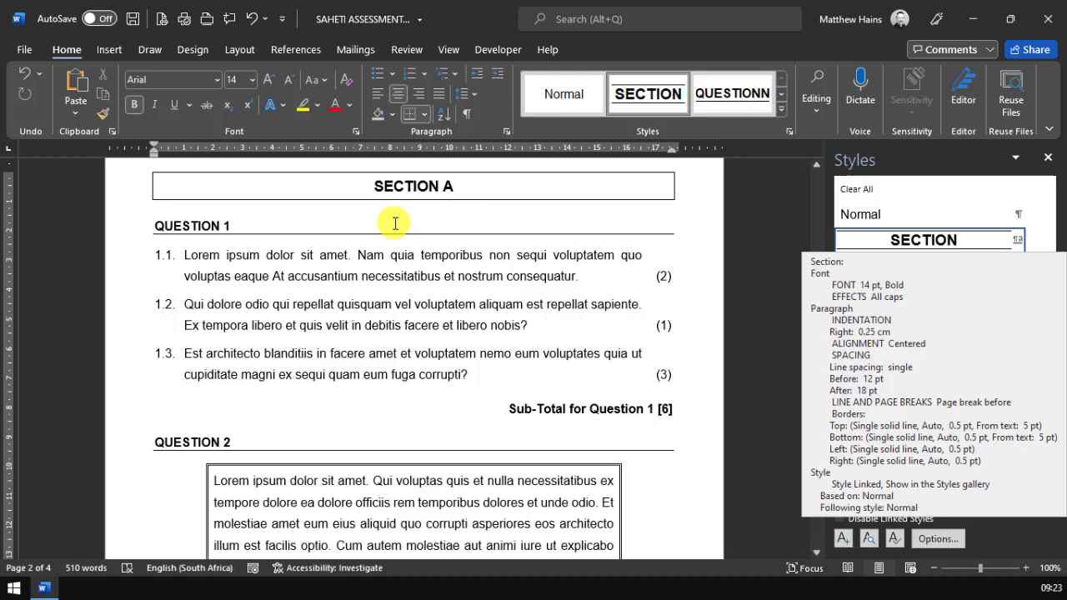
pyautogui.click(255, 220)
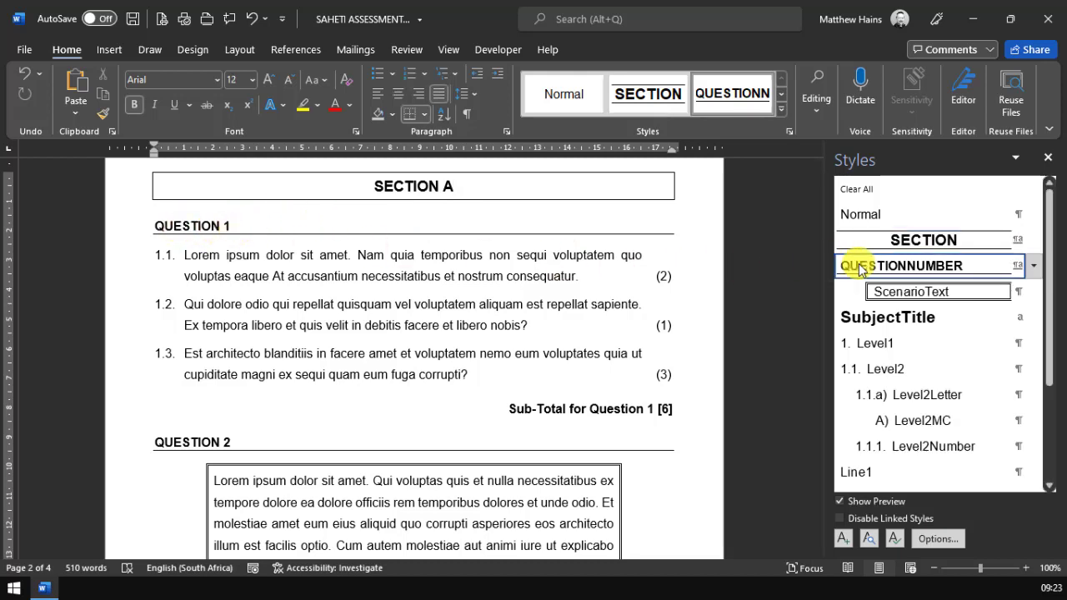
pyautogui.moveTo(957, 265)
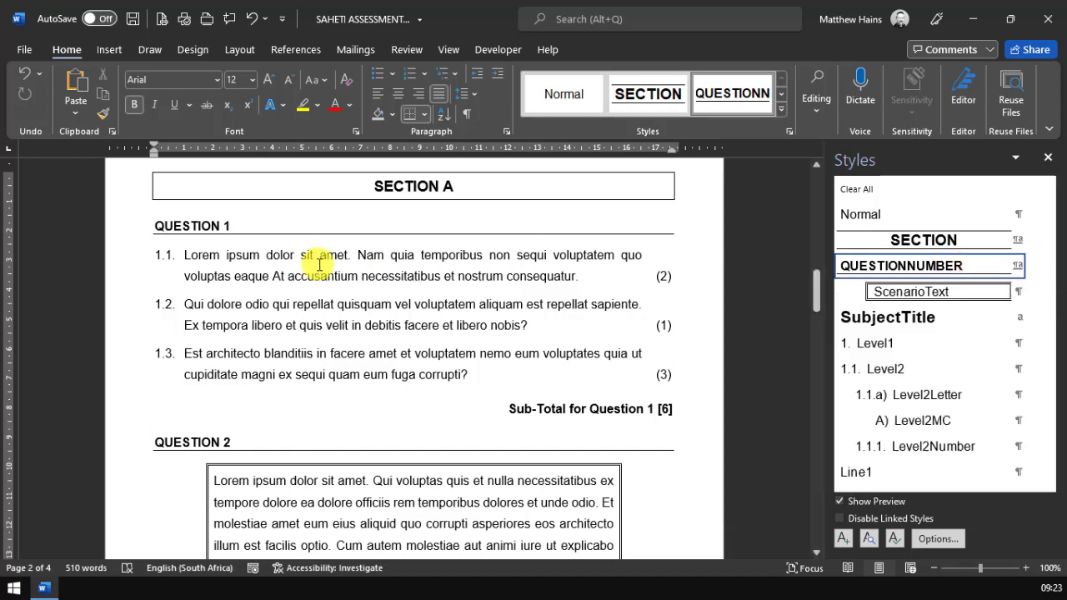
pyautogui.click(201, 255)
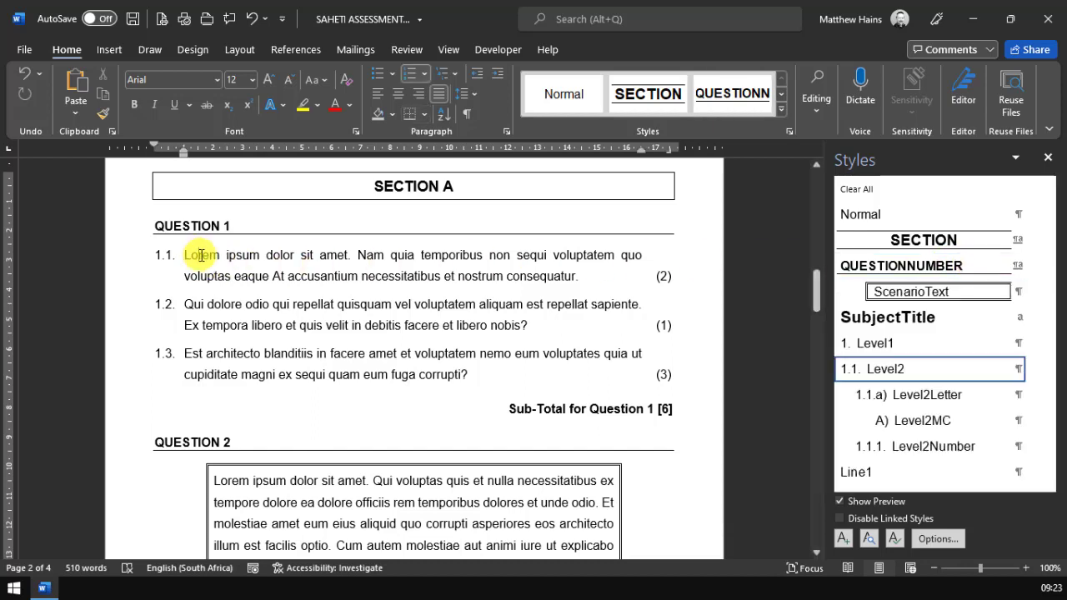
pyautogui.click(201, 303)
pyautogui.click(205, 359)
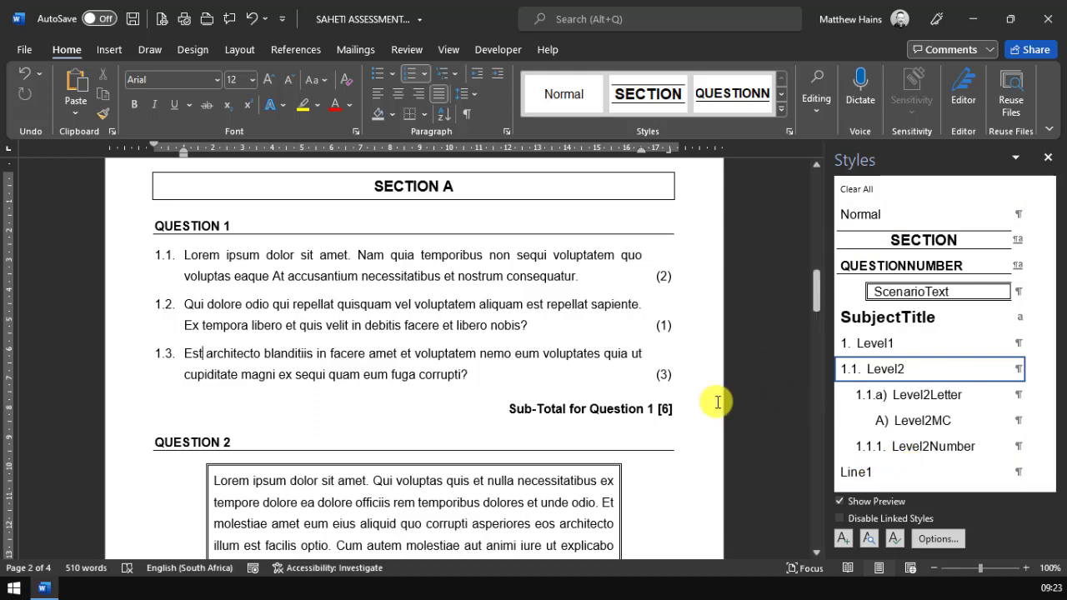
pyautogui.scroll(-5, 717, 403)
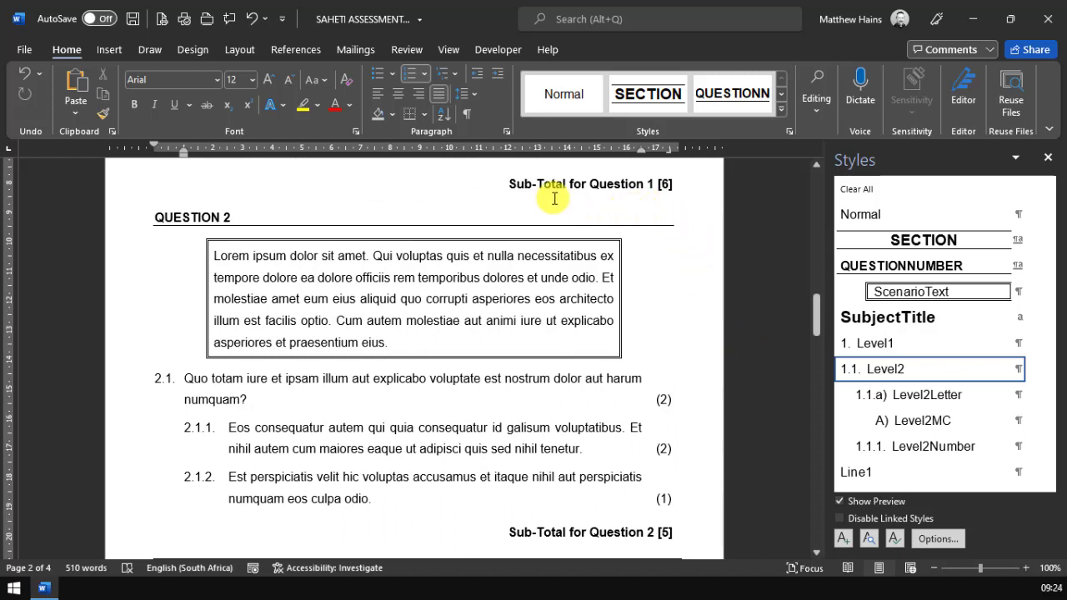
pyautogui.click(514, 186)
pyautogui.scroll(1, 542, 209)
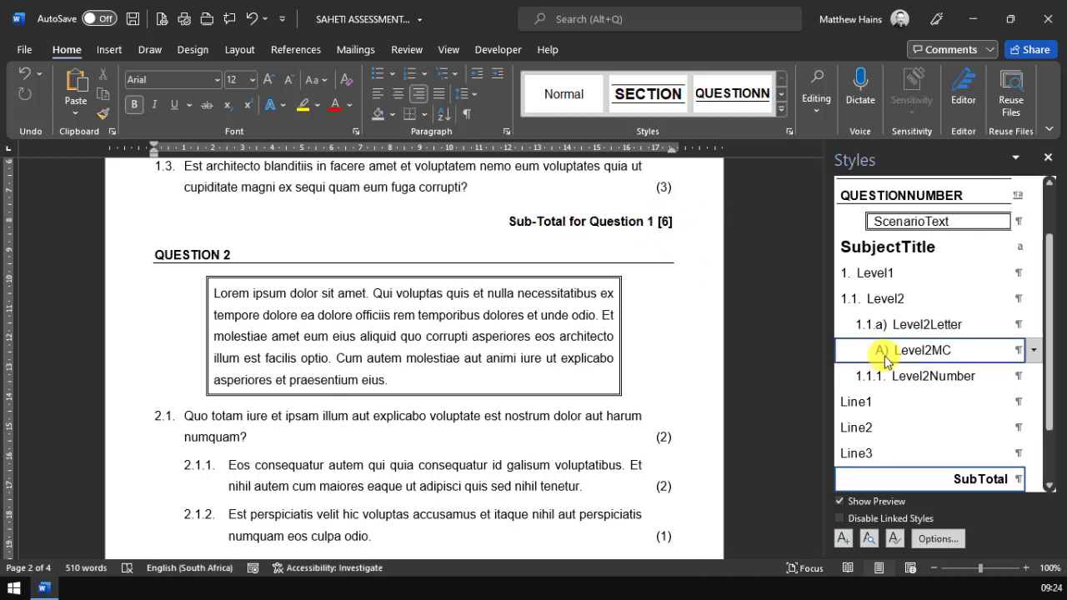
pyautogui.scroll(-1, 896, 391)
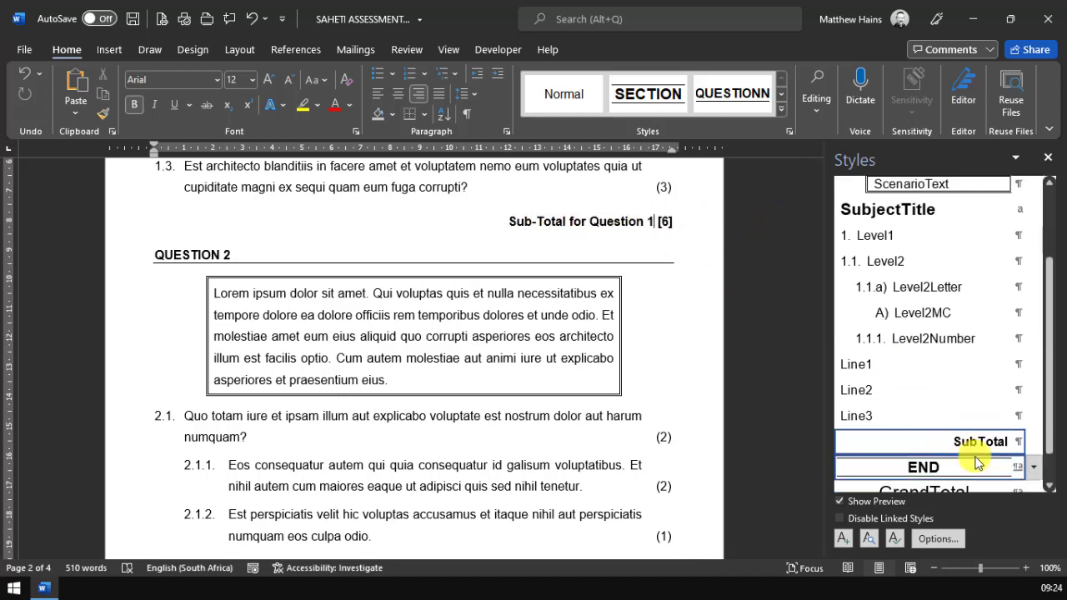
pyautogui.click(647, 309)
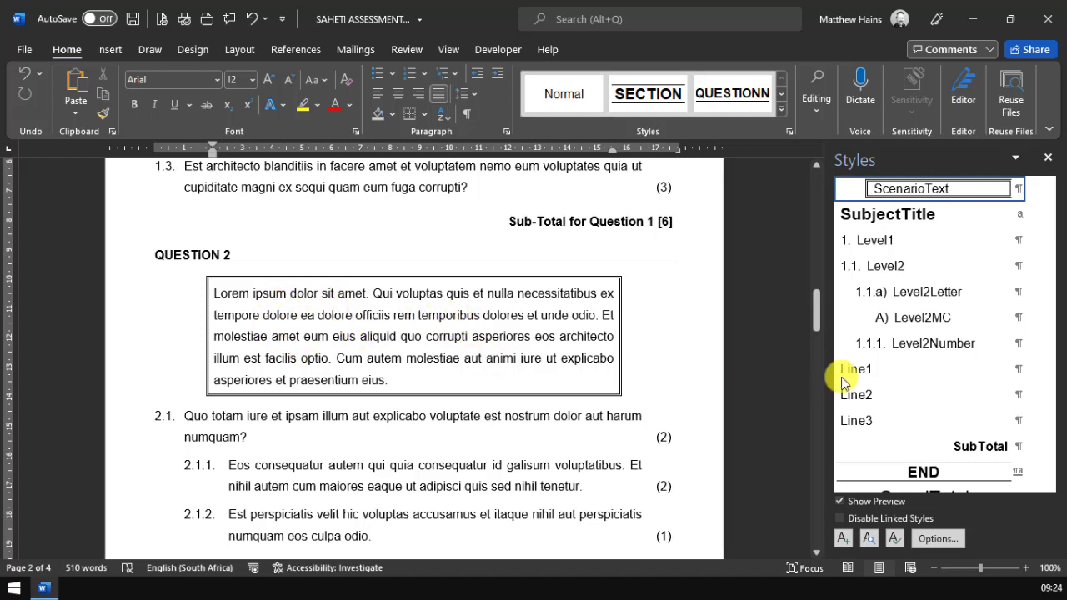
pyautogui.scroll(3, 842, 382)
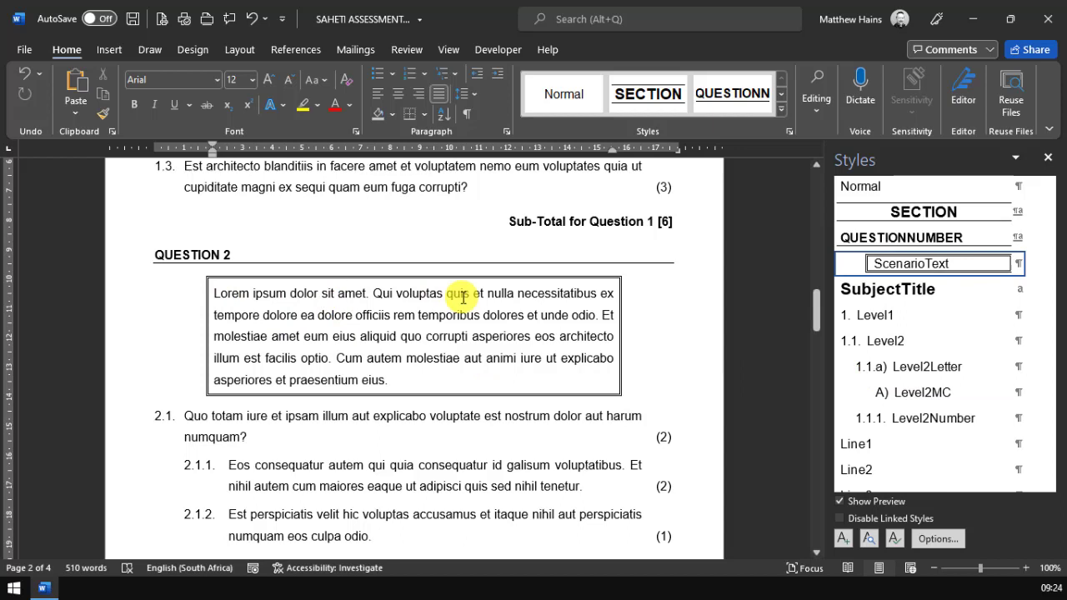
pyautogui.moveTo(375, 376); pyautogui.dragTo(281, 292)
pyautogui.click(281, 292)
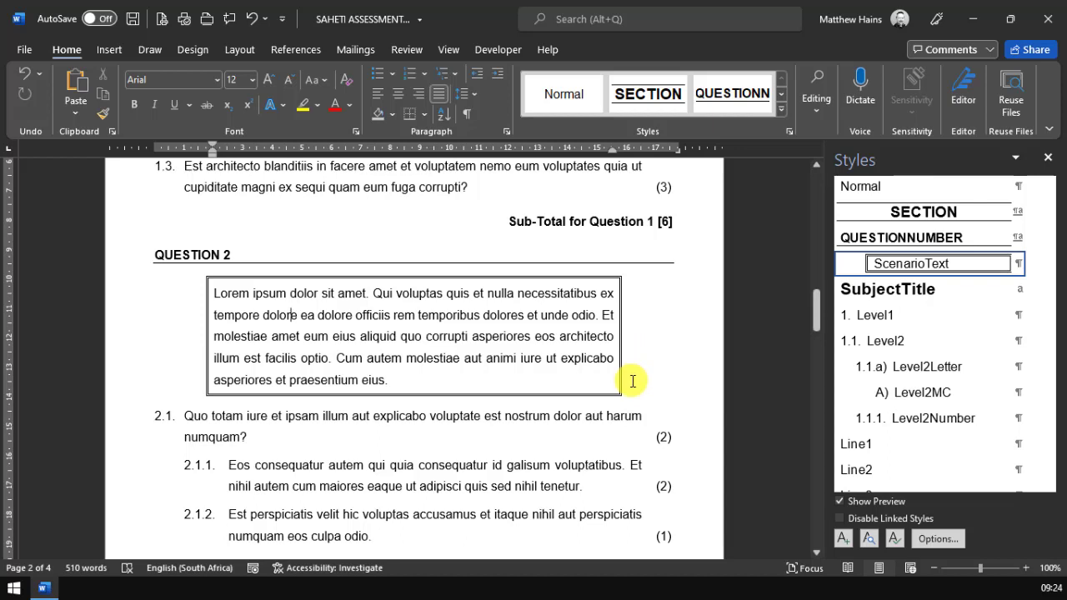
pyautogui.scroll(-3, 633, 380)
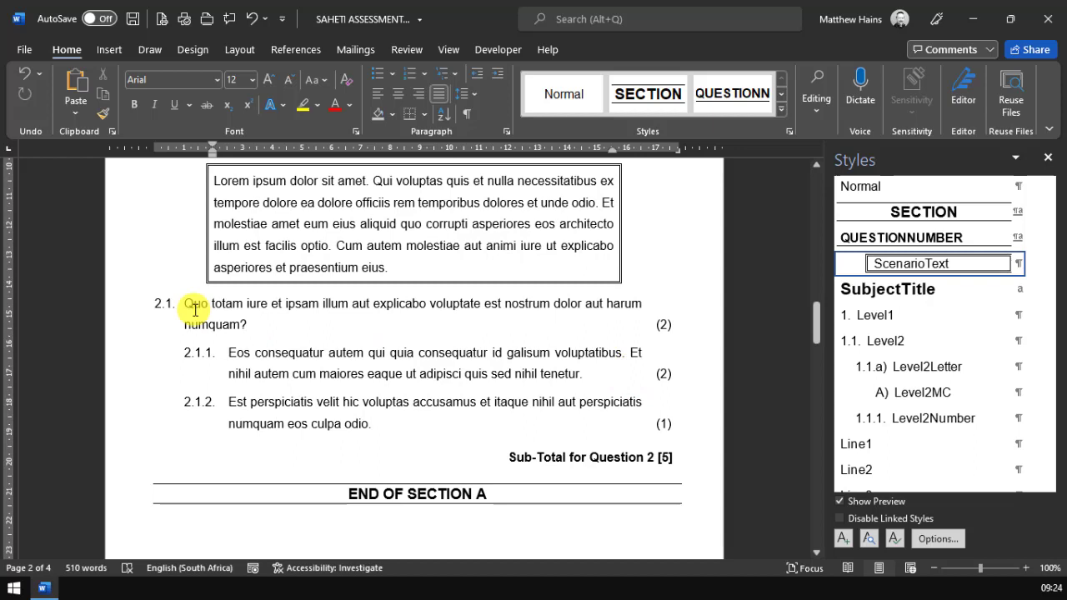
pyautogui.click(161, 303)
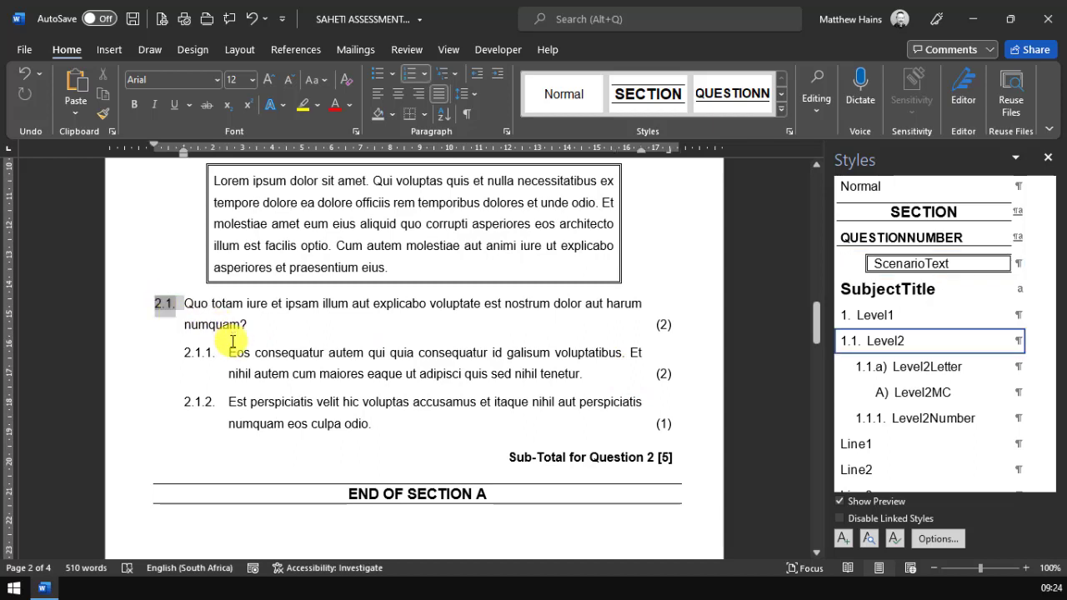
pyautogui.click(202, 351)
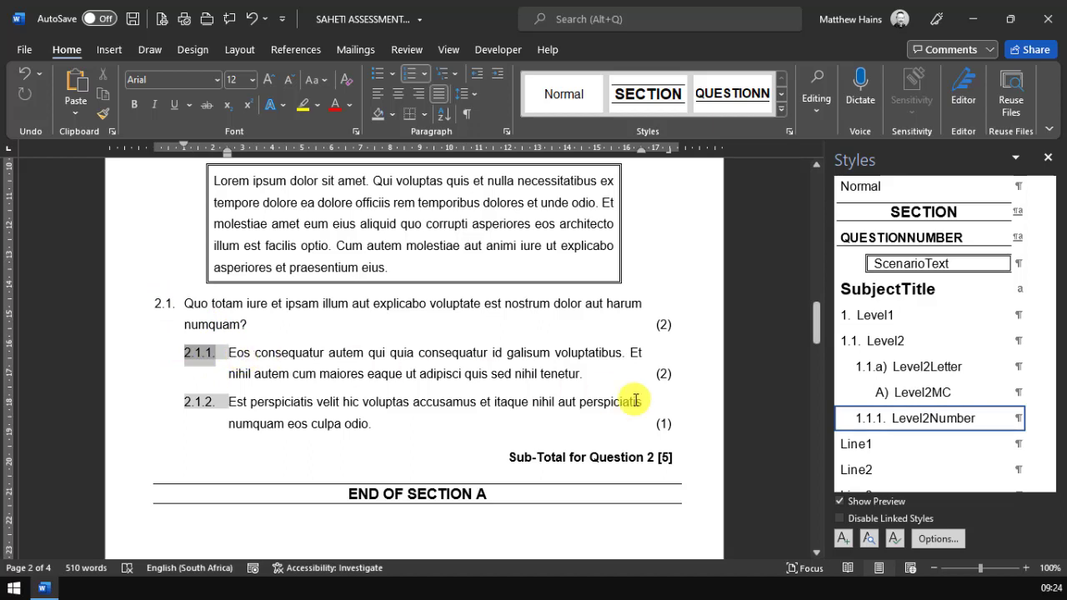
pyautogui.moveTo(955, 432)
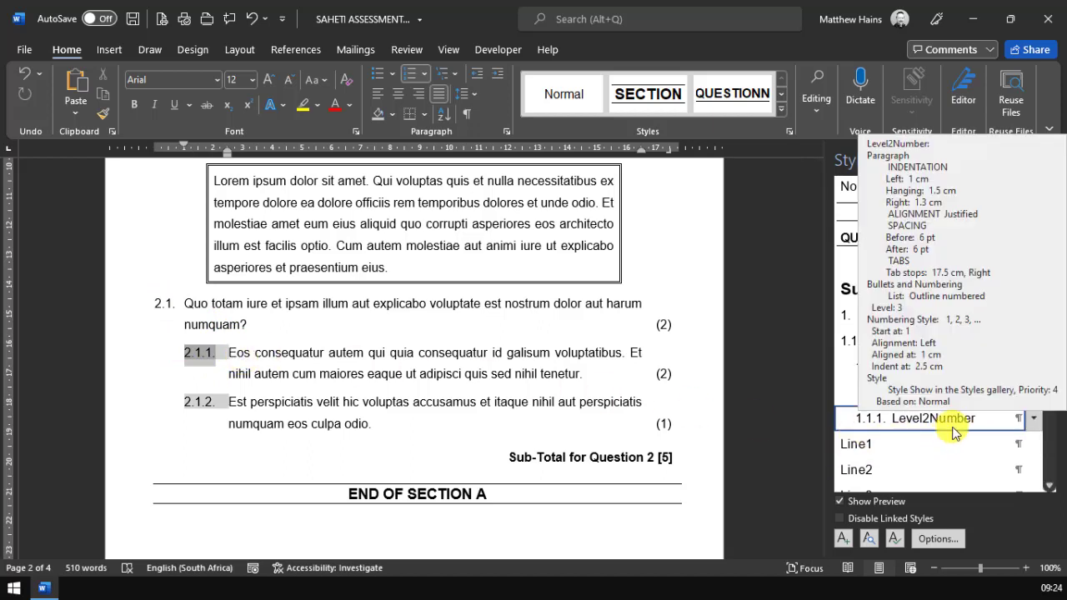
pyautogui.scroll(-2, 678, 445)
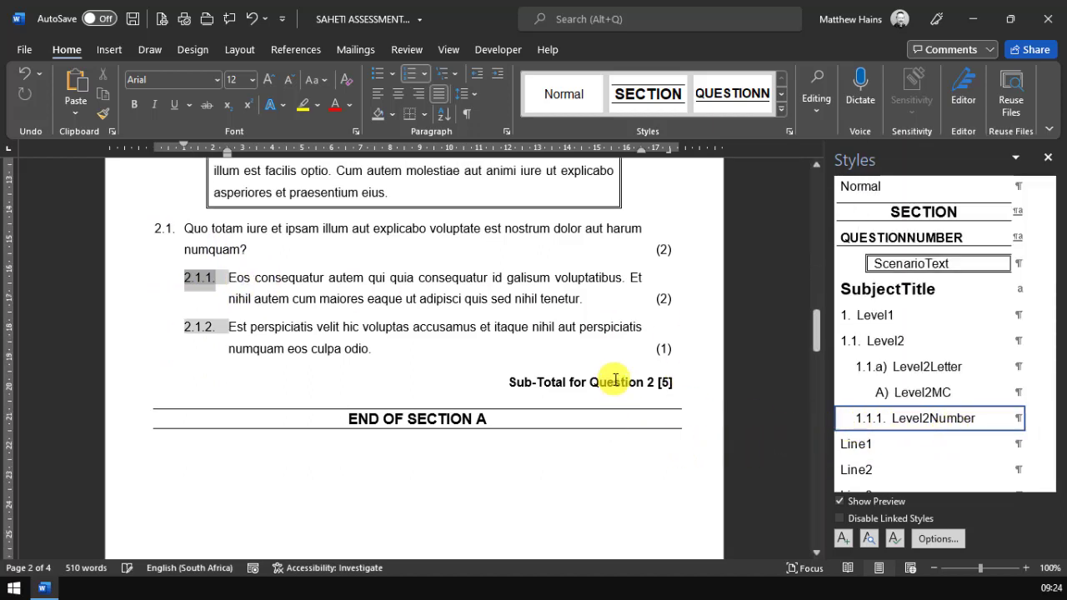
pyautogui.click(609, 382)
pyautogui.click(609, 417)
pyautogui.scroll(-2, 613, 425)
pyautogui.scroll(-12, 613, 424)
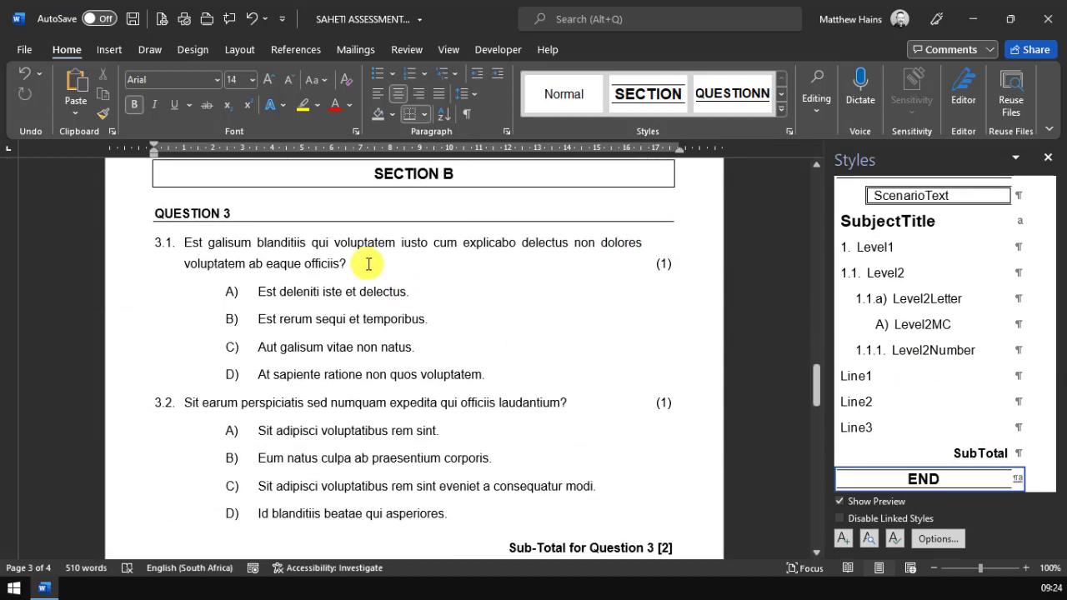
pyautogui.click(351, 241)
pyautogui.click(347, 292)
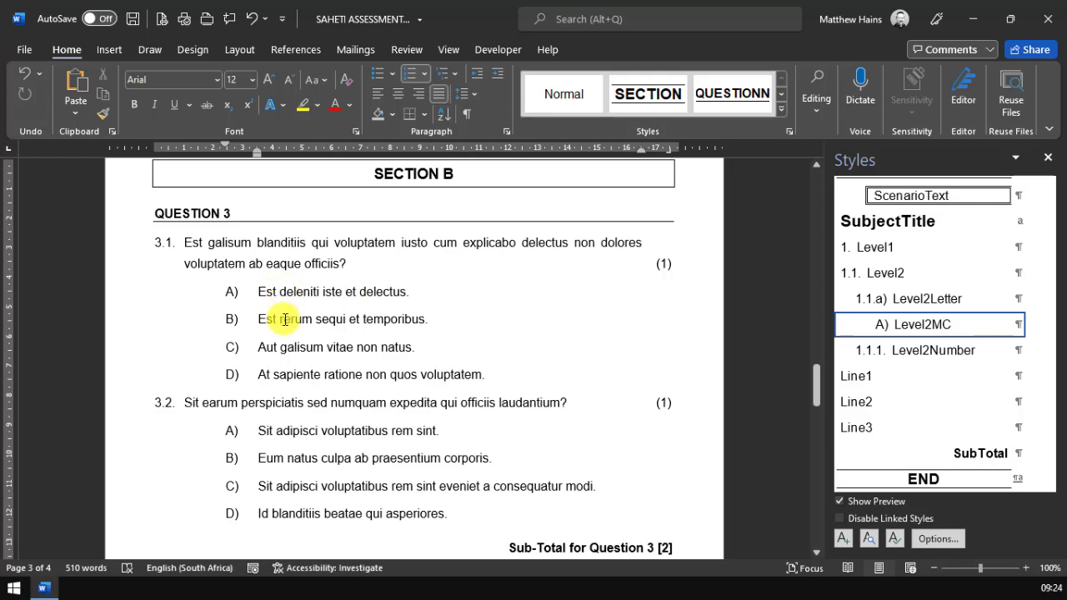
pyautogui.scroll(-5, 322, 405)
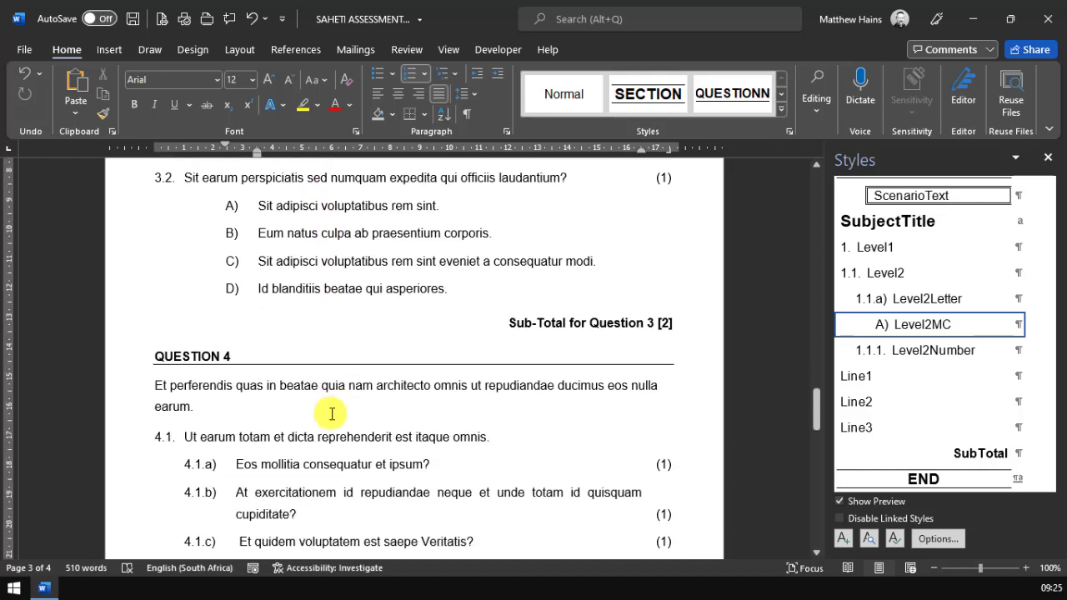
pyautogui.scroll(-4, 332, 413)
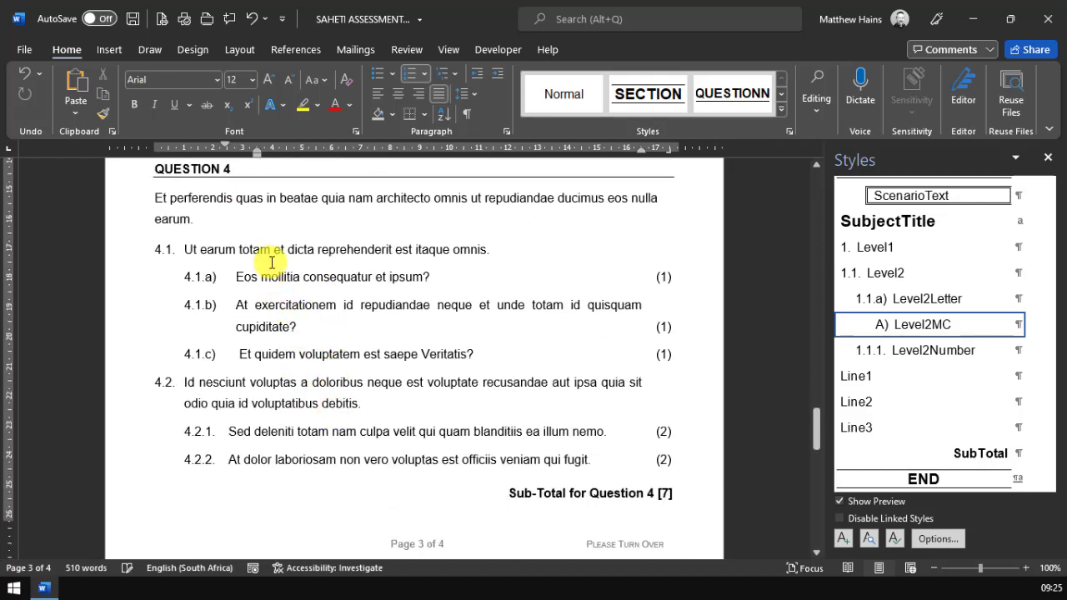
pyautogui.click(271, 249)
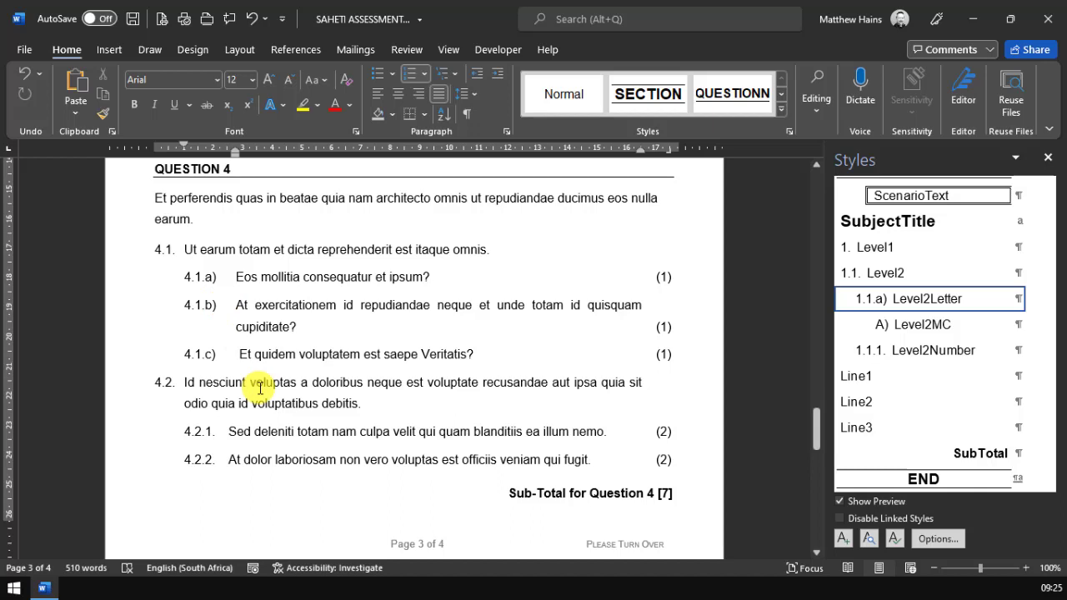
# Add a new line after Total 20 and reset it to Normal style on page five.
pyautogui.scroll(-7, 342, 401)
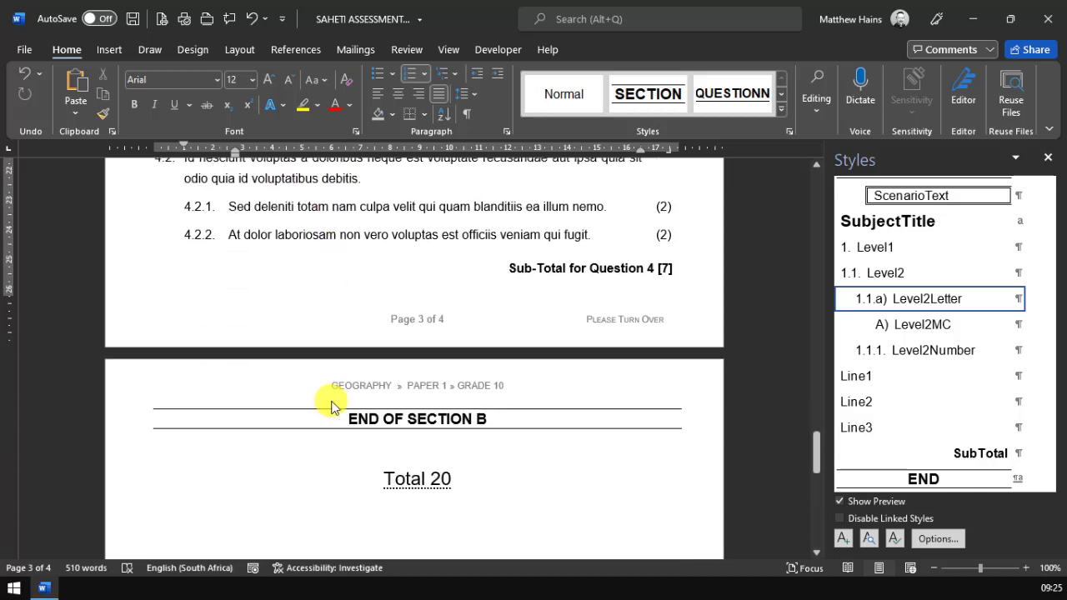
pyautogui.scroll(-3, 466, 408)
pyautogui.click(532, 408)
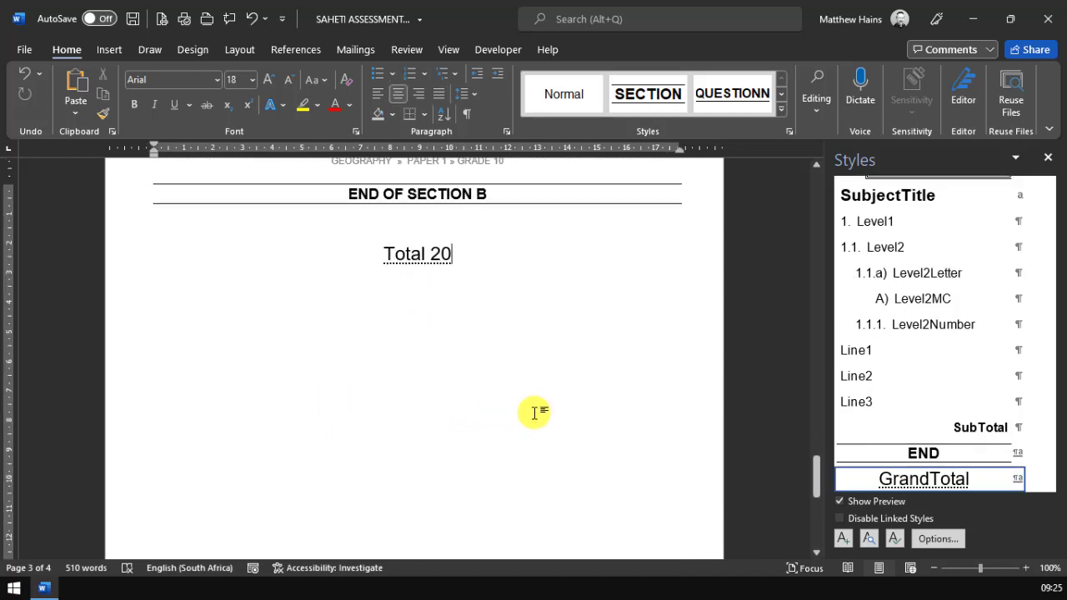
pyautogui.scroll(-1, 517, 383)
pyautogui.press('Return')
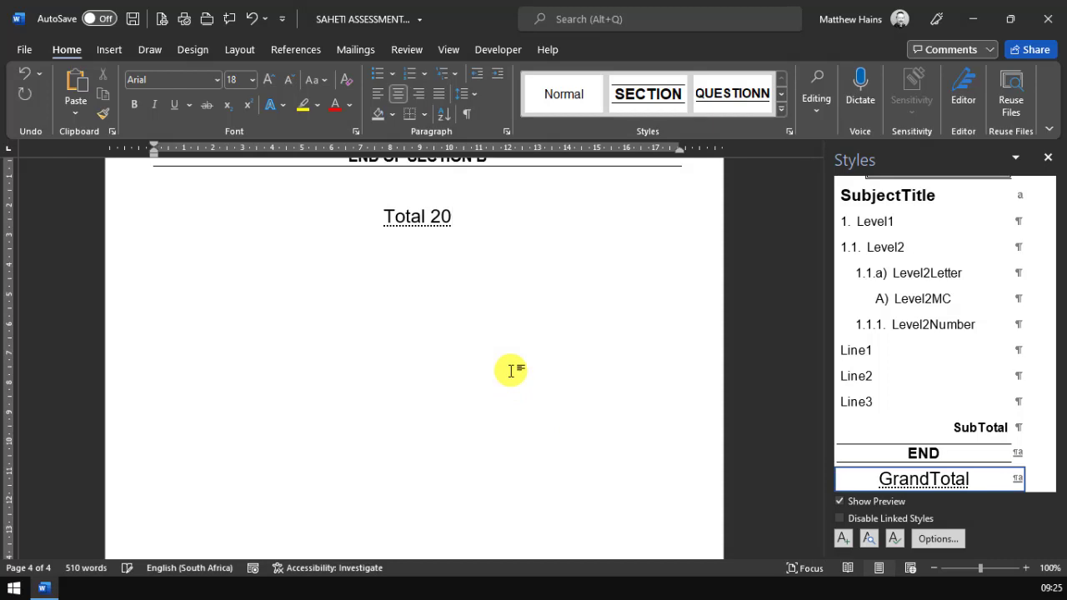
pyautogui.scroll(-5, 511, 370)
pyautogui.scroll(-3, 511, 371)
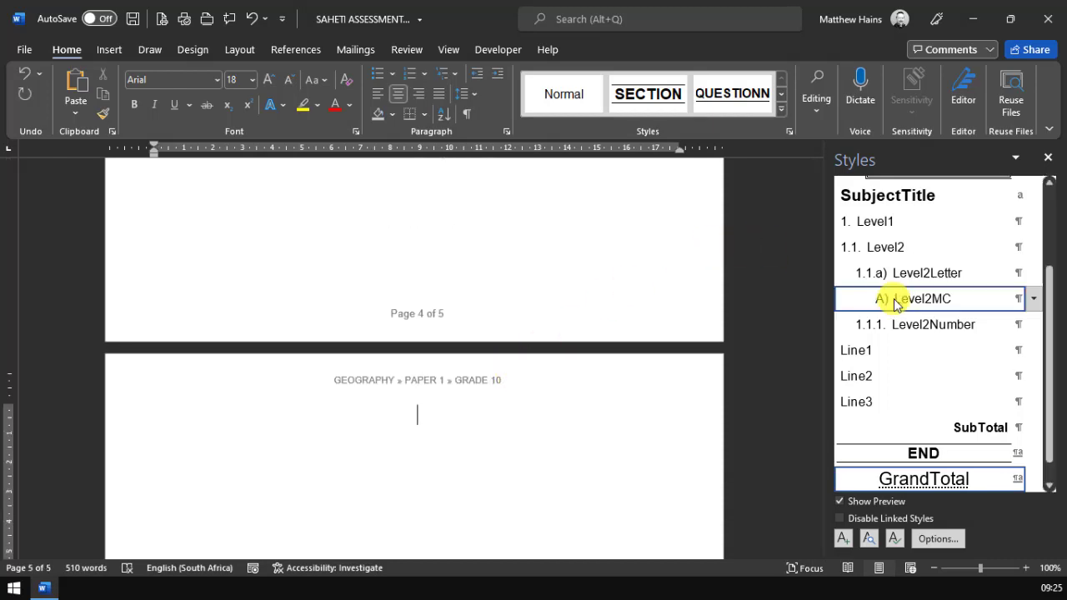
pyautogui.scroll(3, 898, 266)
pyautogui.click(875, 214)
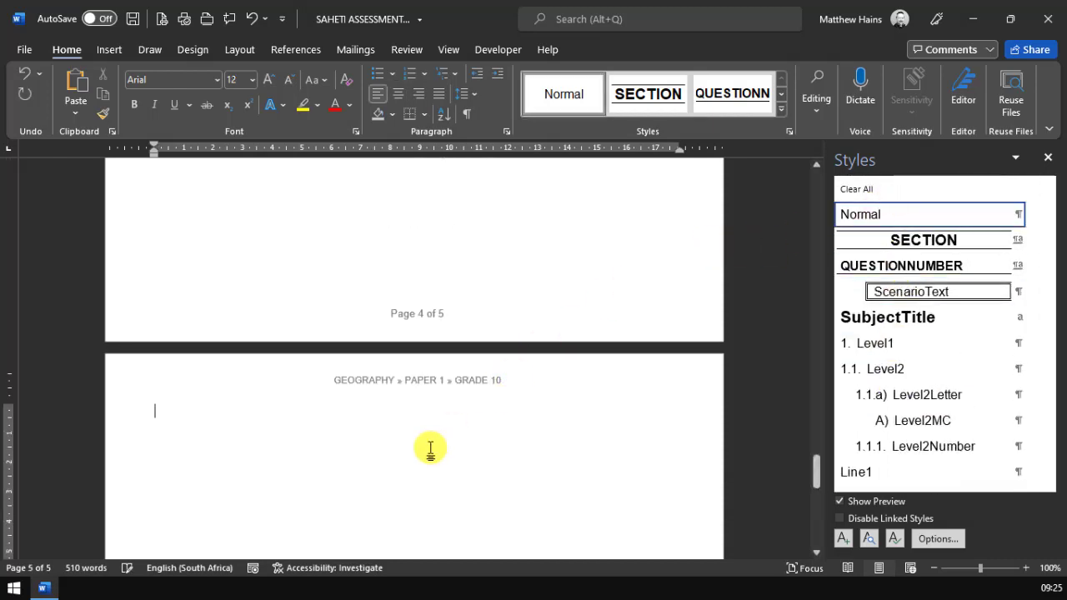
pyautogui.scroll(-3, 411, 426)
pyautogui.scroll(-2, 408, 424)
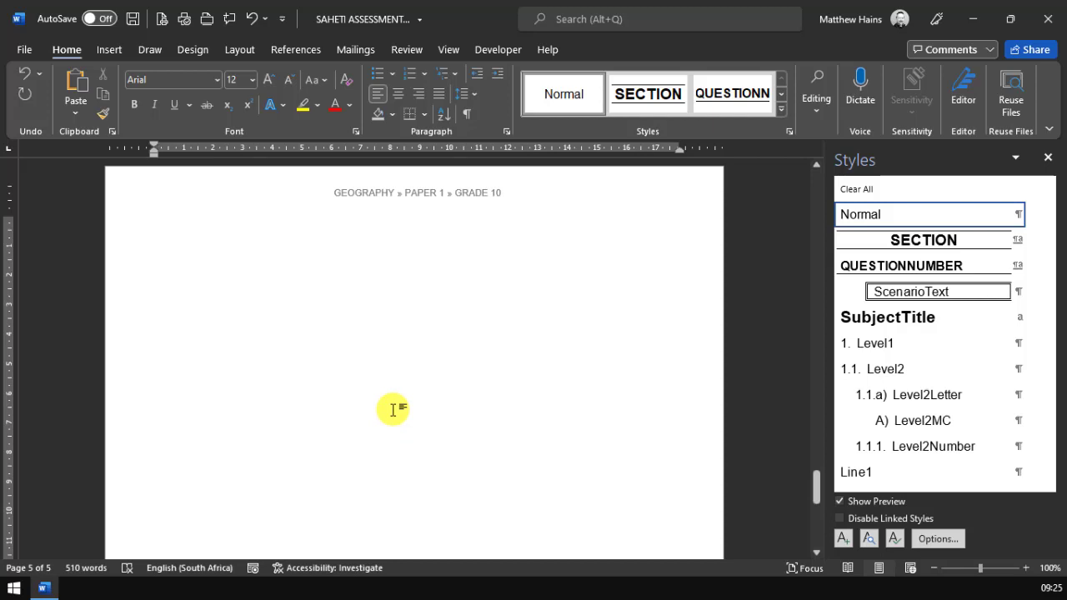
# Switch to the two-page template and type plain 'Section a' and 'Question 1' lines on its blank page.
pyautogui.hotkey('ctrl', 'z')
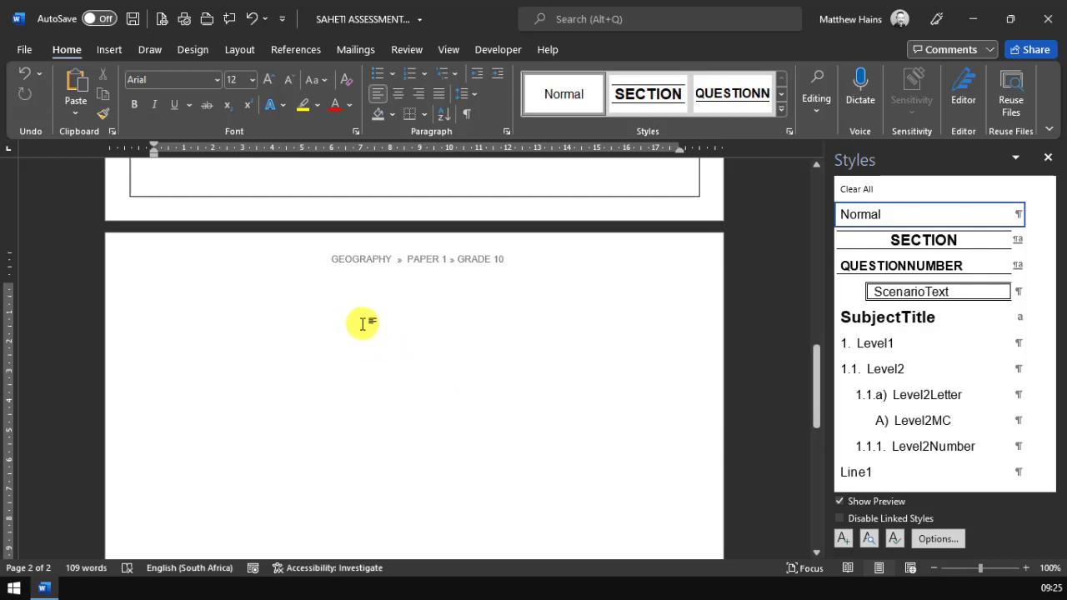
pyautogui.write('se')
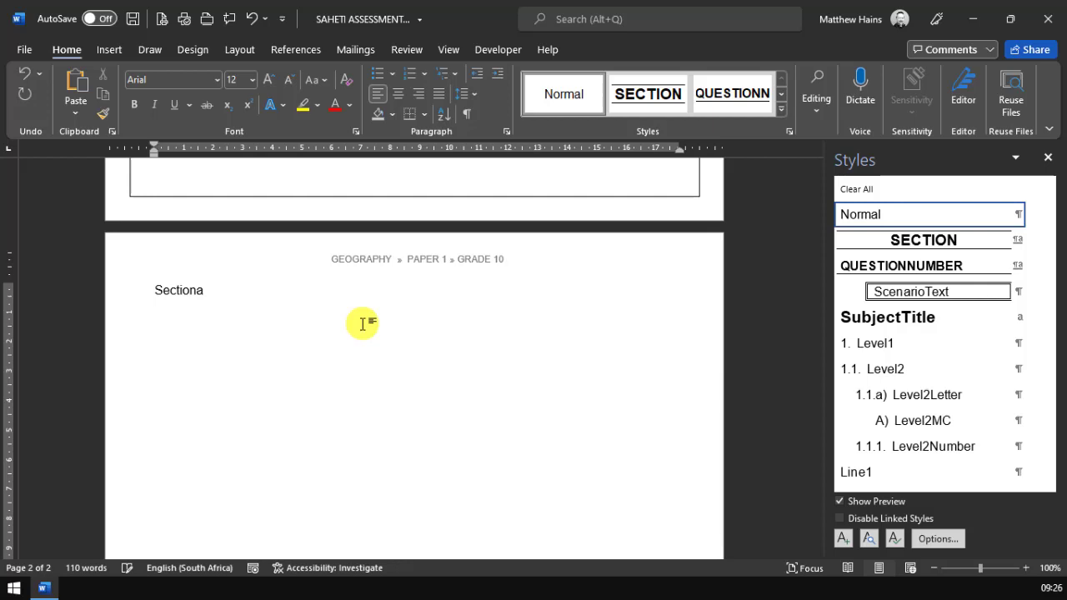
pyautogui.hotkey('alt', 'space')
pyautogui.press('Escape')
pyautogui.hotkey('alt', 'space')
pyautogui.press('Escape')
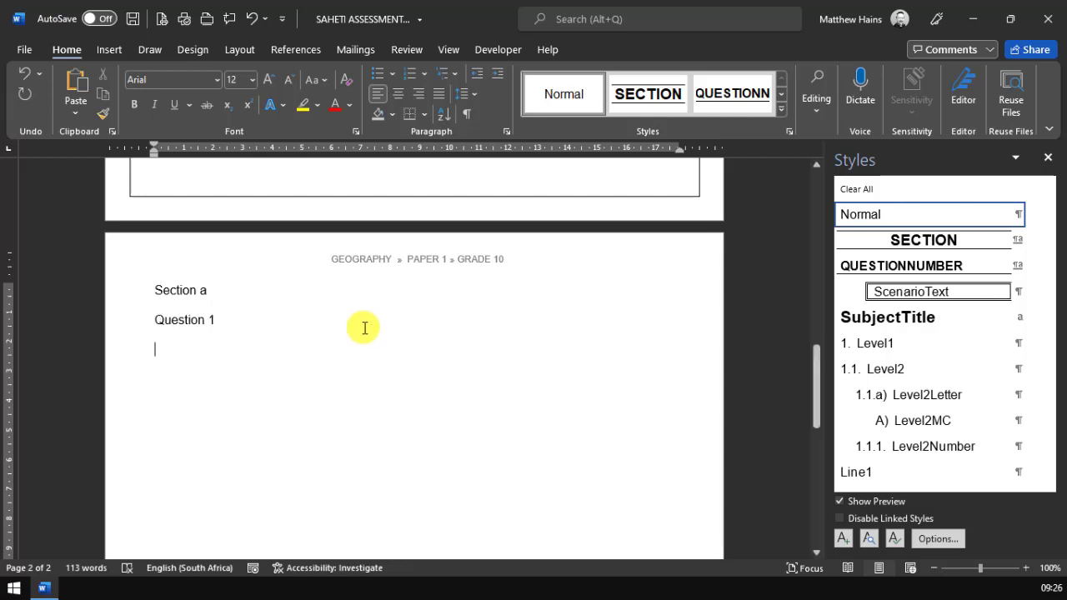
# Apply the SECTION style to 'Section a' and QUESTIONNUMBER to 'Question 1'.
pyautogui.click(200, 290)
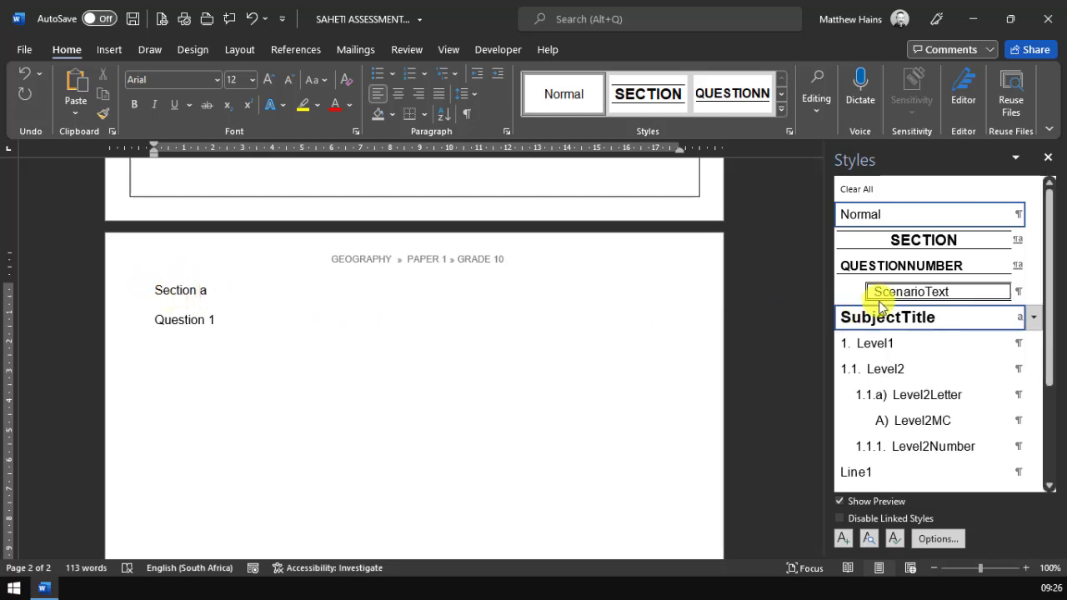
pyautogui.moveTo(897, 242)
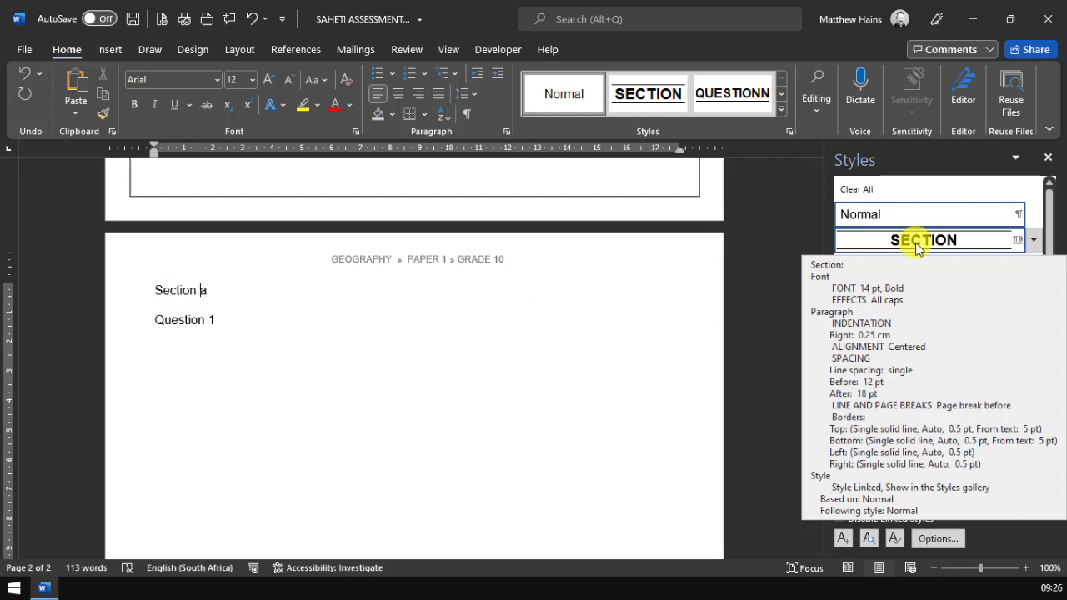
pyautogui.click(900, 241)
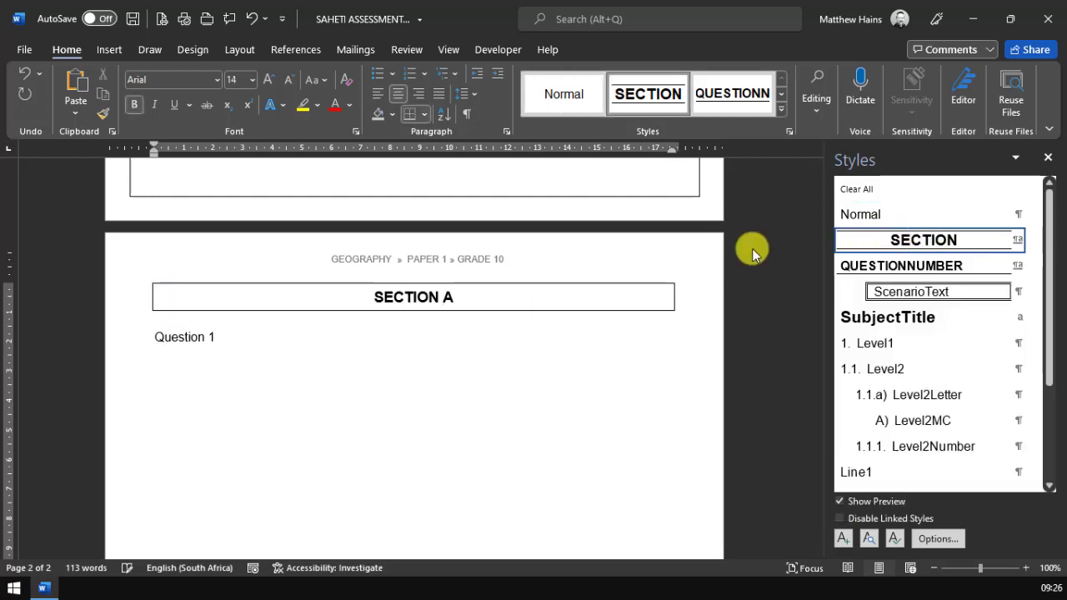
pyautogui.click(240, 336)
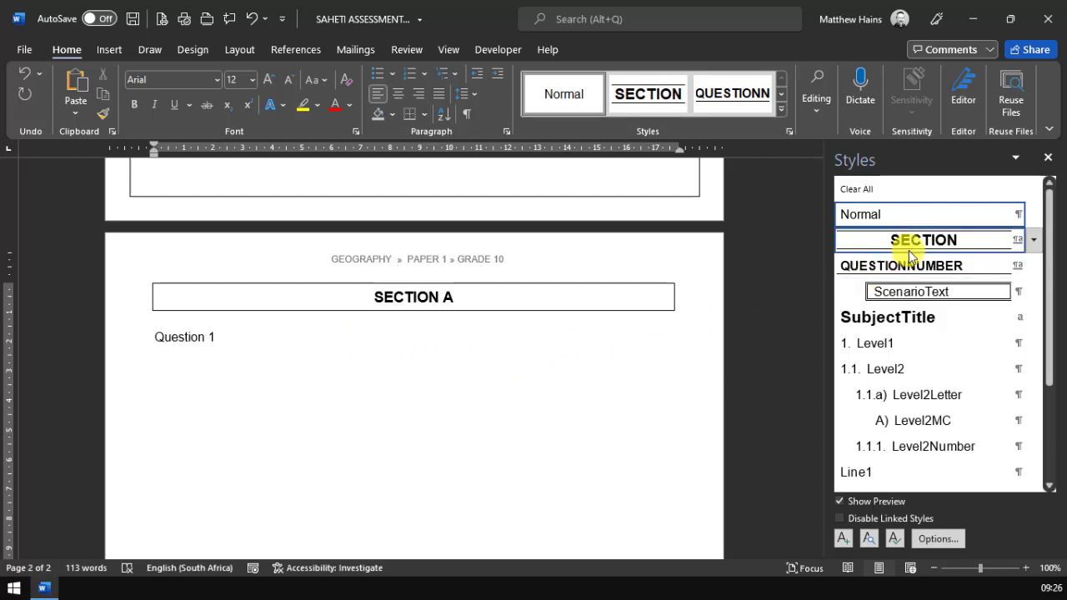
pyautogui.click(881, 265)
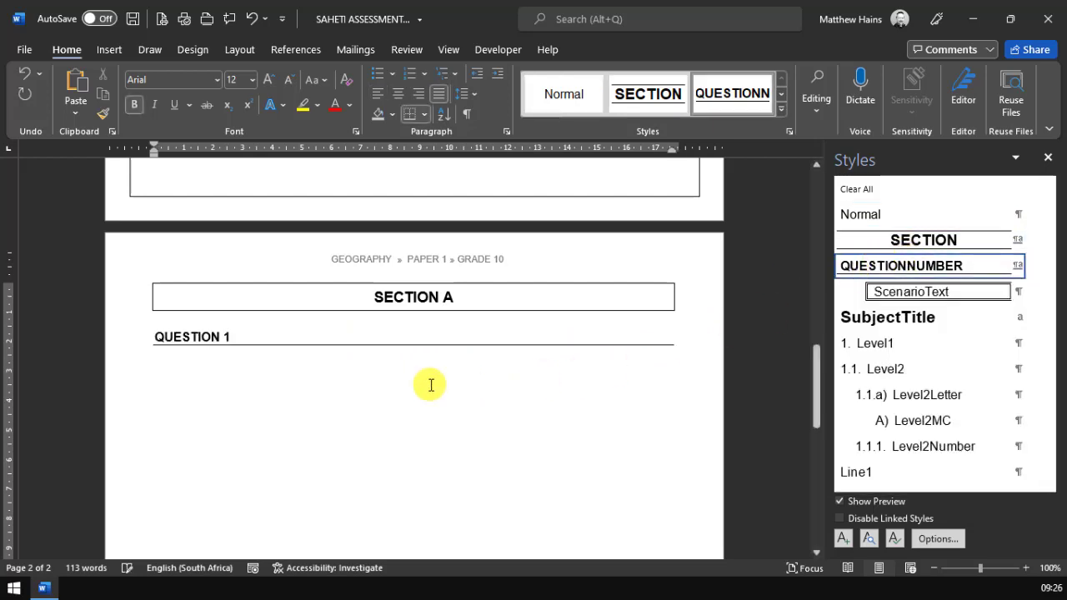
# Add four Level1-numbered placeholder questions under QUESTION 1, then select them.
pyautogui.click(208, 373)
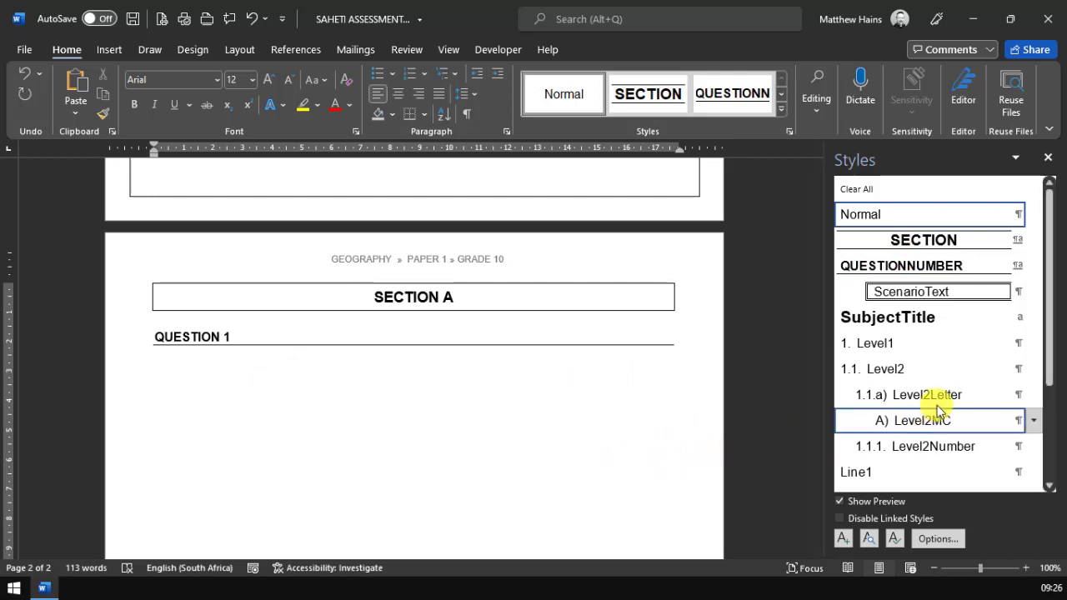
pyautogui.click(885, 345)
pyautogui.write('Dfgdfgdfgd fdg df ')
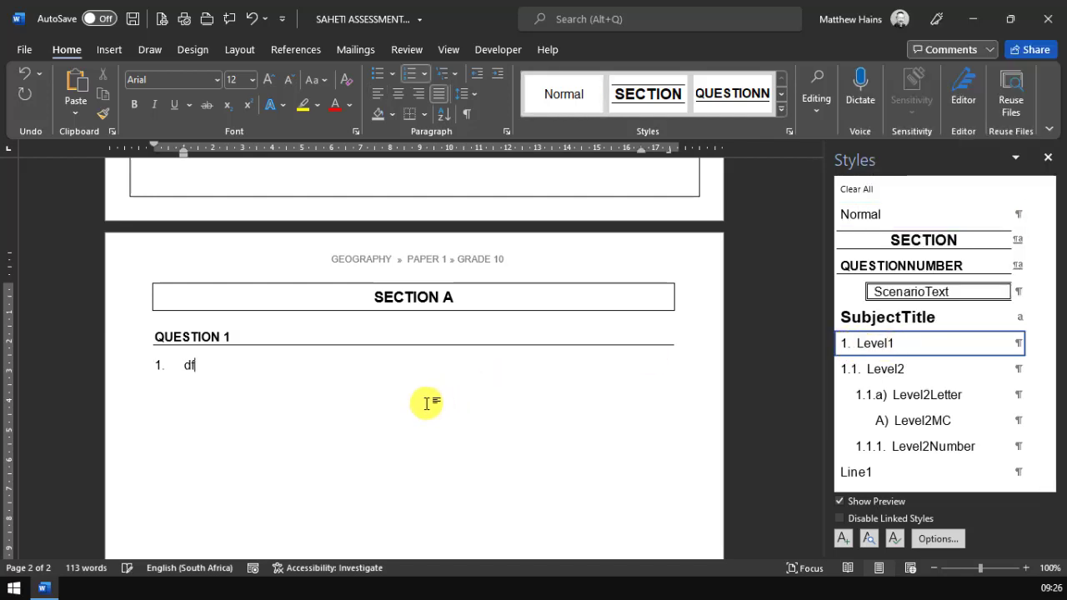
pyautogui.write('df dfg .')
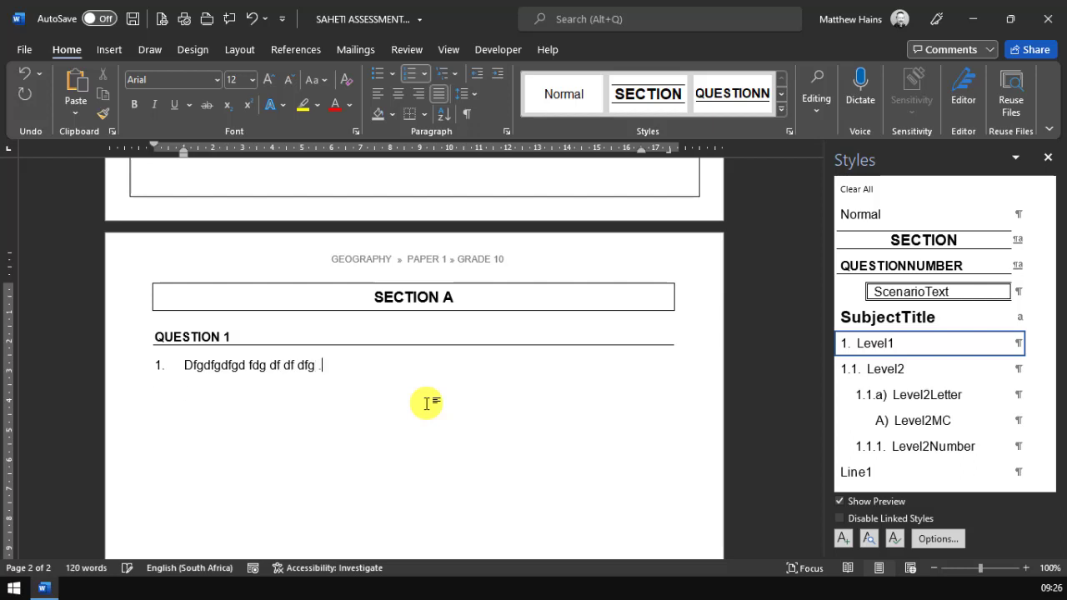
pyautogui.press('Return')
pyautogui.write('dfgfdgd fd')
pyautogui.press('Return')
pyautogui.write('fd')
pyautogui.press('Return')
pyautogui.write('fdgd')
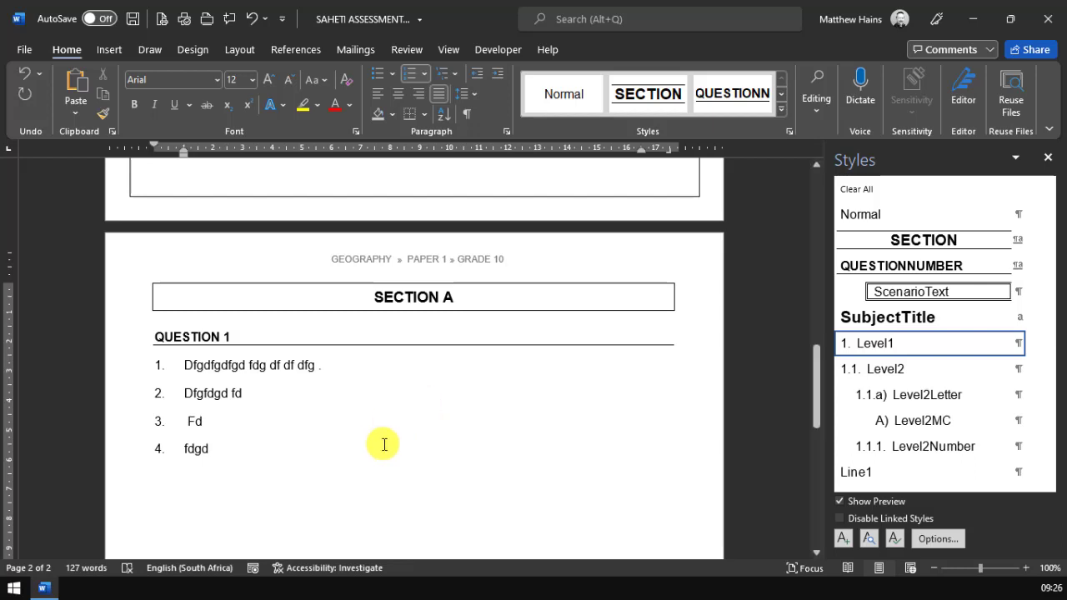
pyautogui.moveTo(897, 348)
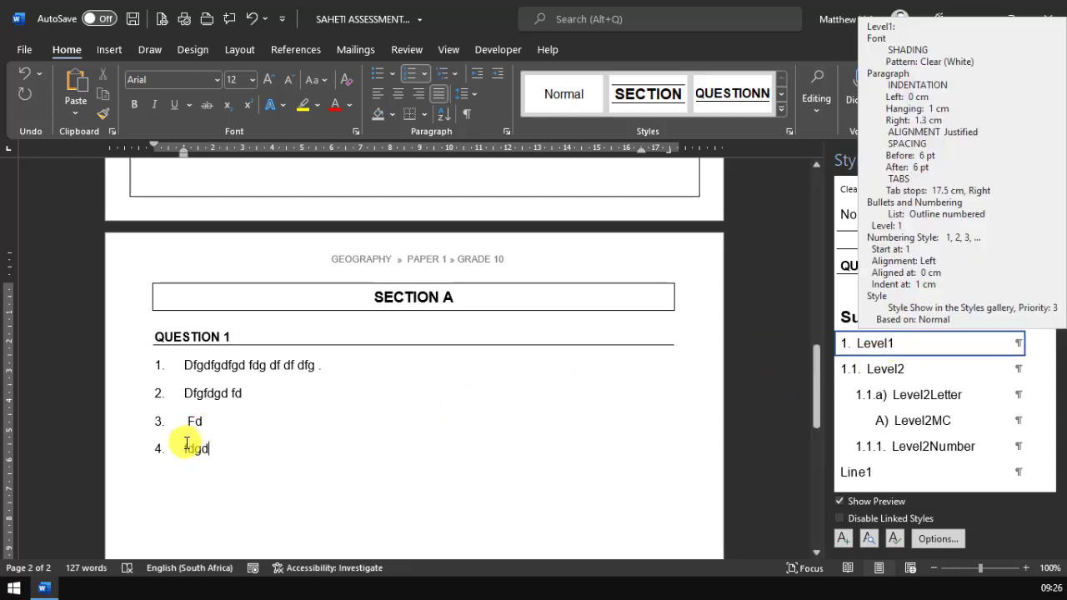
pyautogui.moveTo(220, 448); pyautogui.dragTo(191, 378)
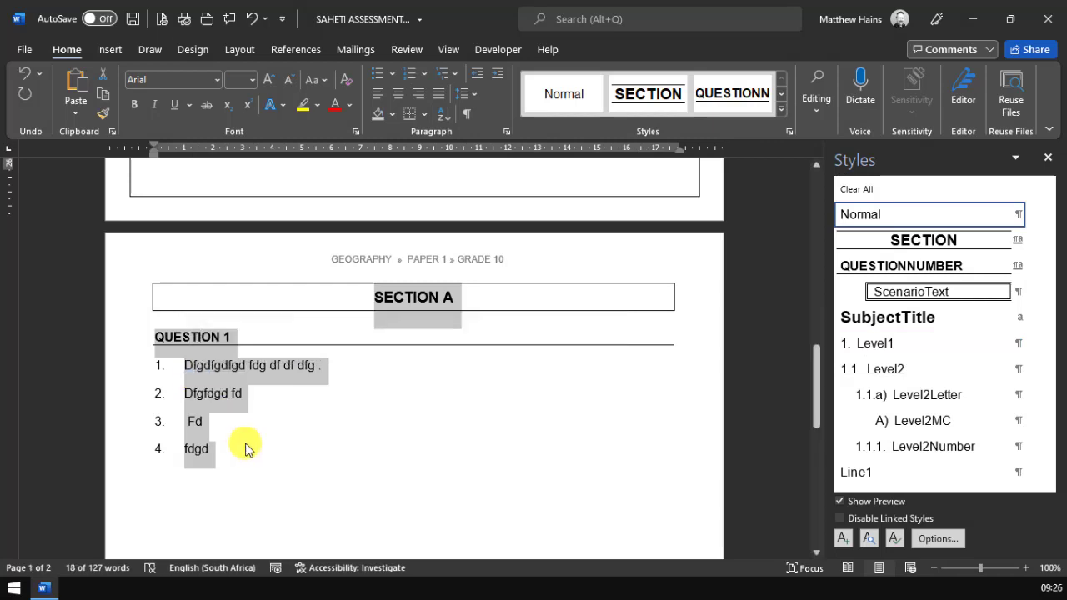
pyautogui.moveTo(238, 452); pyautogui.dragTo(237, 381)
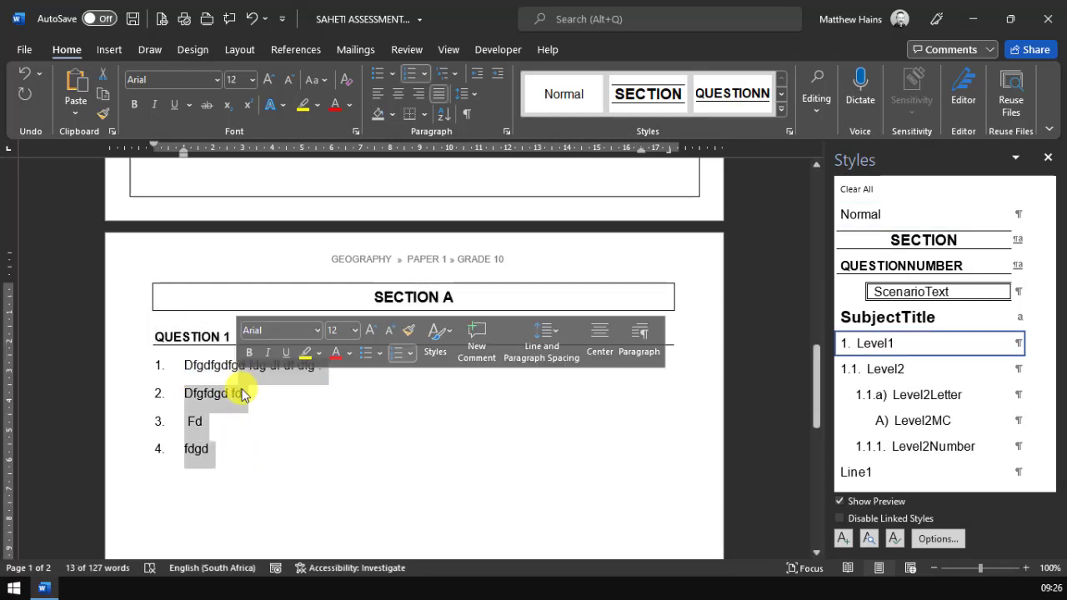
# Delete the Level1 placeholder questions and reset the line under QUESTION 1 to Normal.
pyautogui.press('BackSpace')
pyautogui.press('BackSpace')
pyautogui.press('BackSpace')
pyautogui.press('BackSpace')
pyautogui.press('BackSpace')
pyautogui.press('BackSpace')
pyautogui.press('BackSpace')
pyautogui.press('BackSpace')
pyautogui.press('BackSpace')
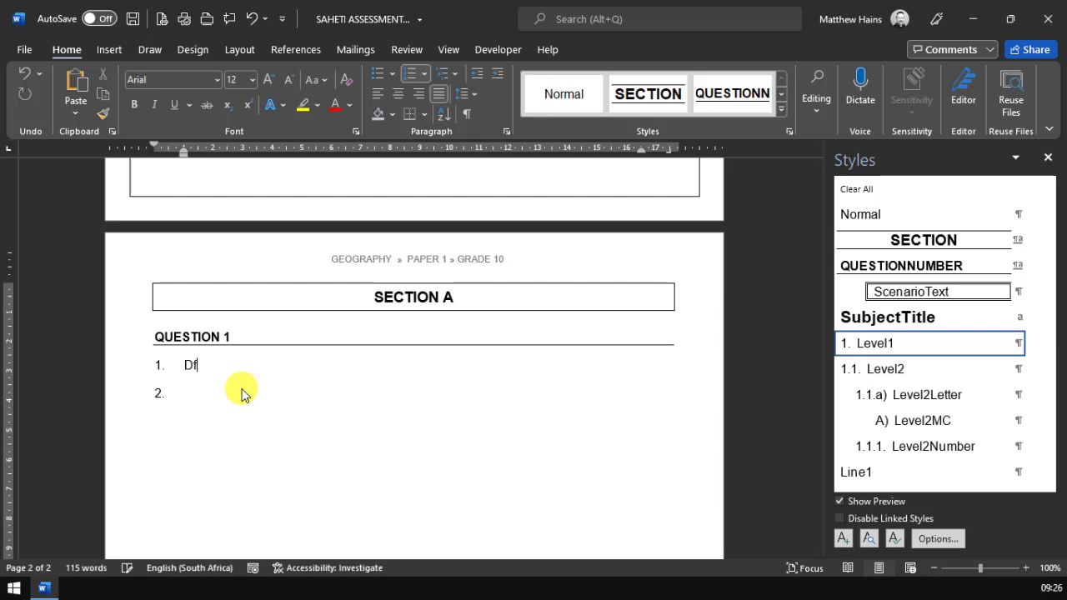
pyautogui.press('Delete')
pyautogui.press('BackSpace')
pyautogui.press('BackSpace')
pyautogui.press('BackSpace')
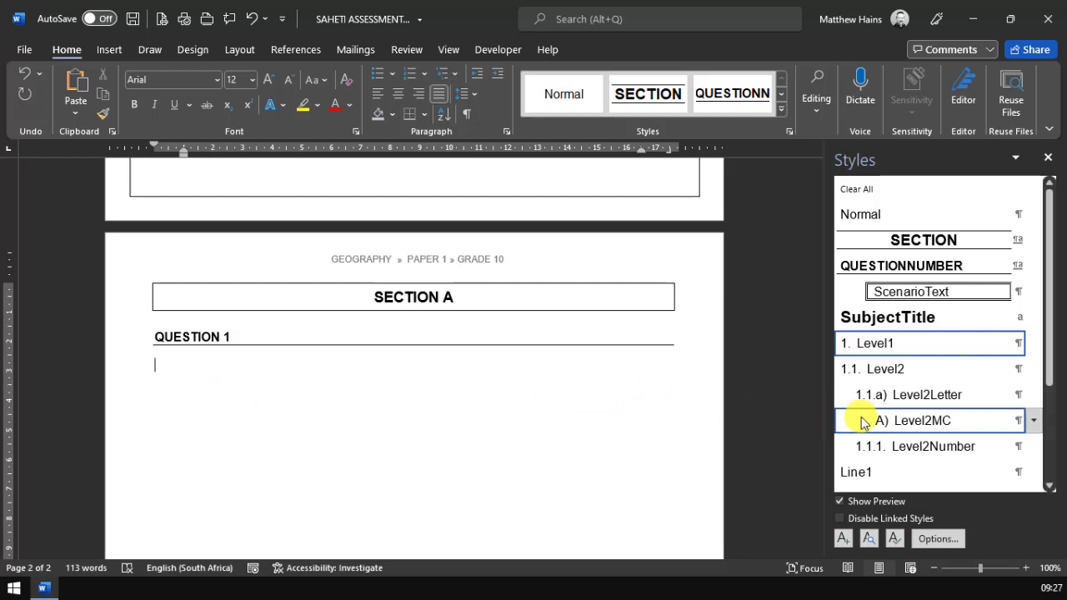
pyautogui.click(892, 218)
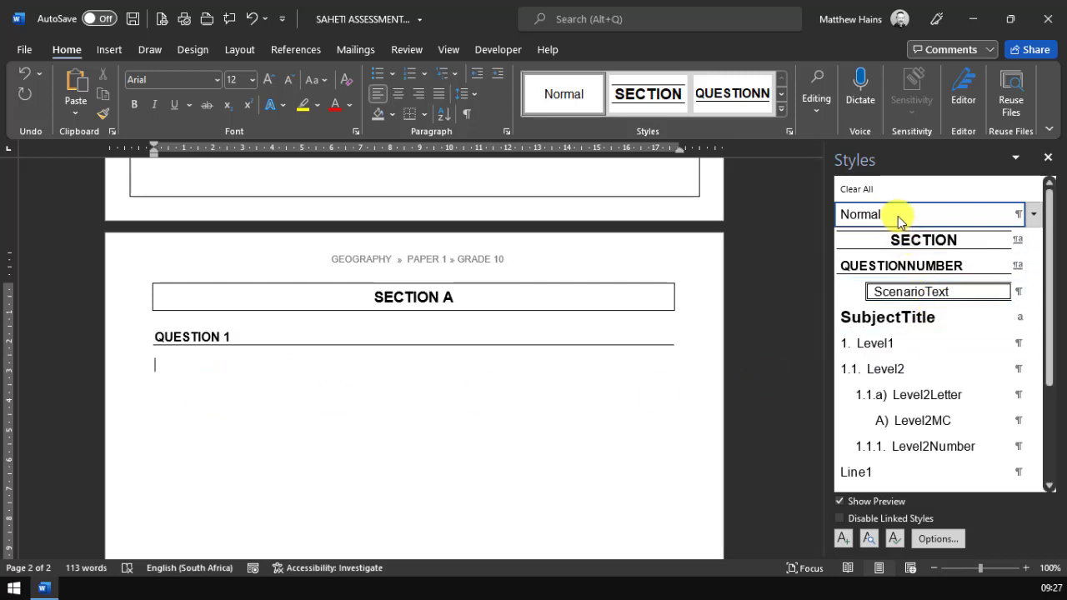
# Apply Level2 numbering and type placeholder sub-questions 1.1 and 1.2.
pyautogui.click(232, 377)
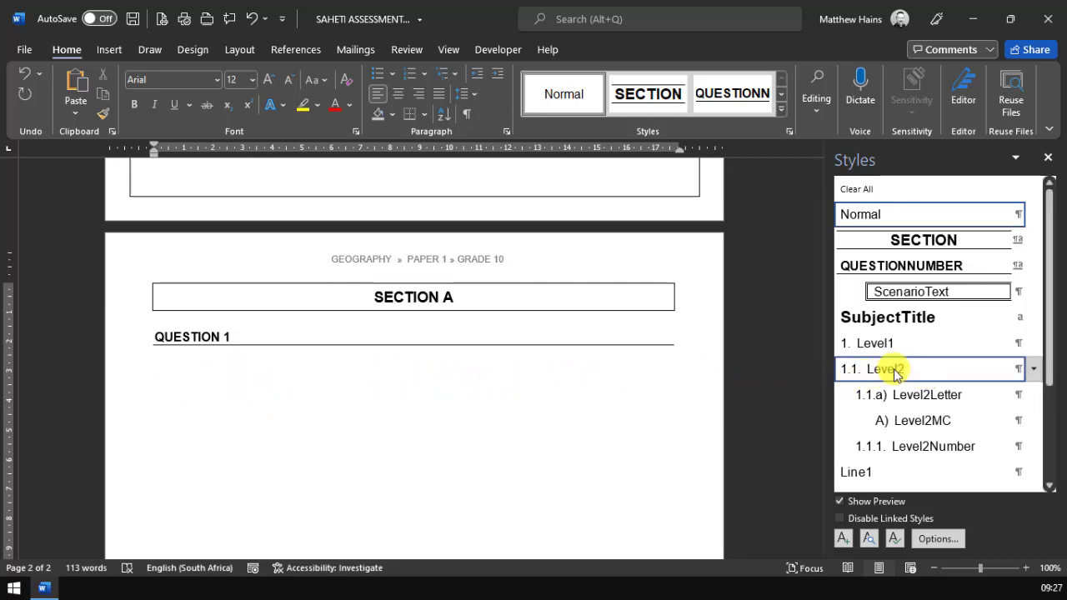
pyautogui.moveTo(886, 369)
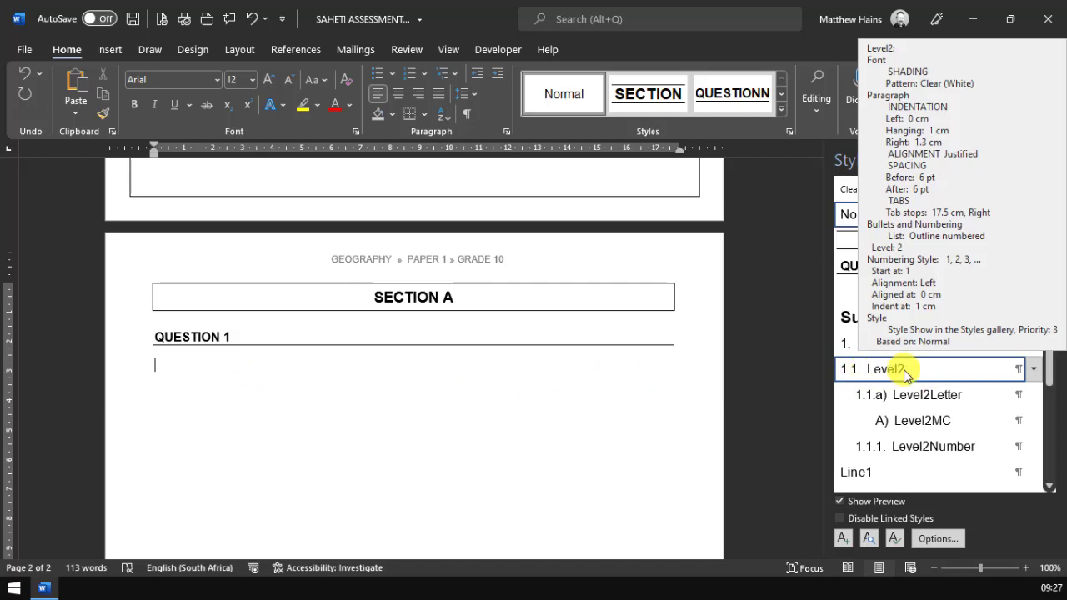
pyautogui.click(905, 375)
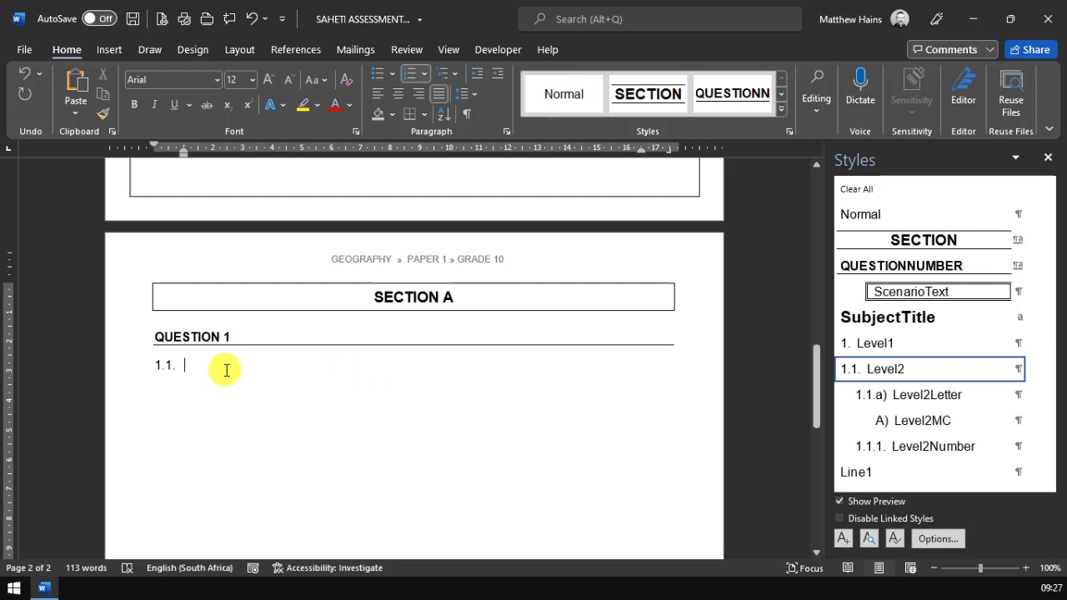
pyautogui.write('lkjlkjf lkjfdg lkj')
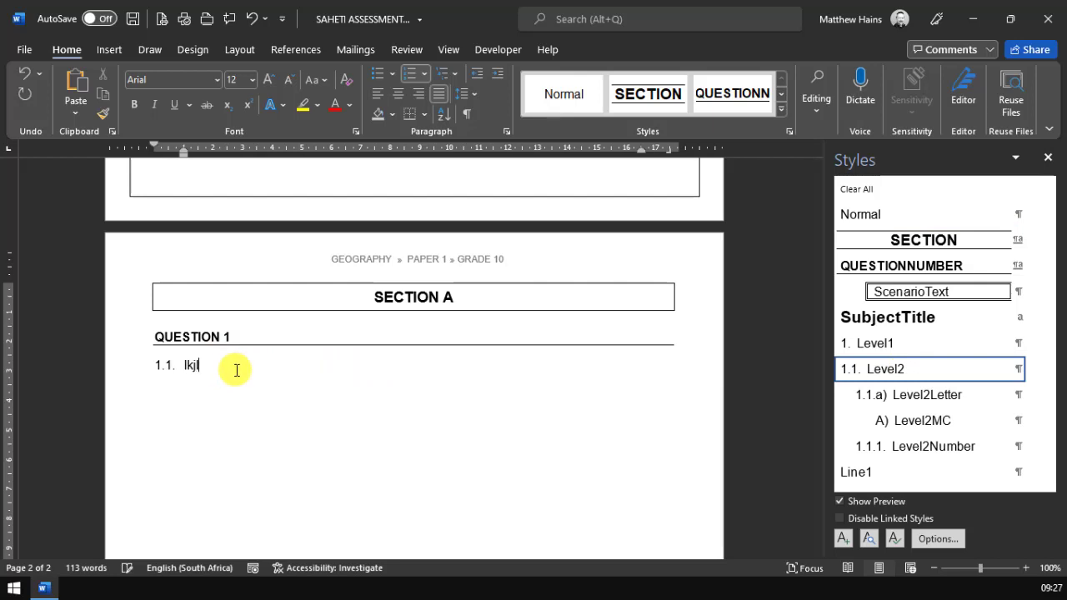
pyautogui.write('fdg lkjfd glkjfdgl lkjfdg lkj')
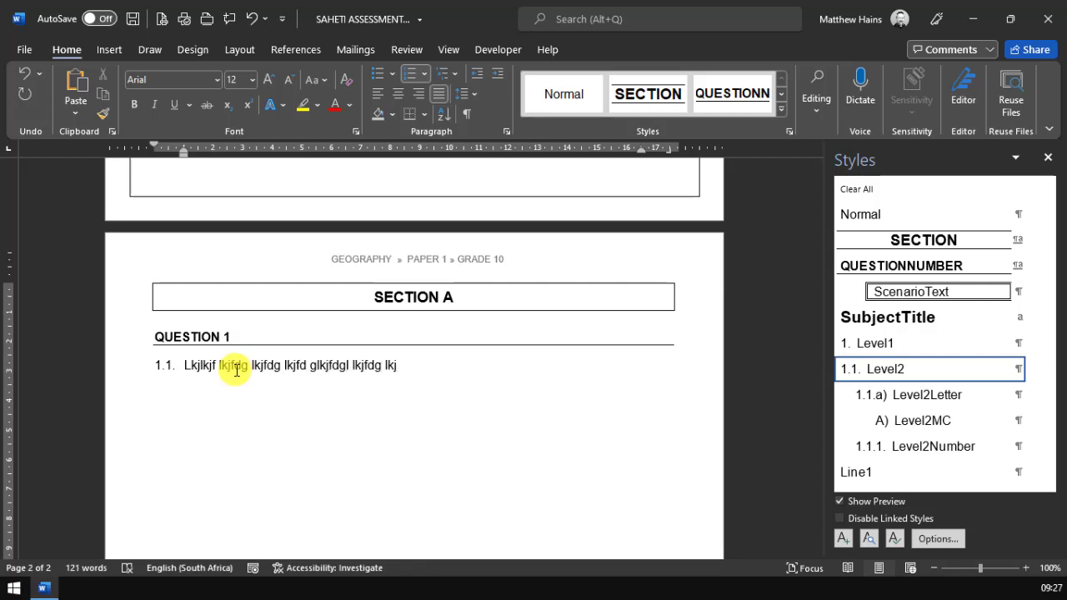
pyautogui.write('.')
pyautogui.press('Return')
pyautogui.write('dslkjsdflkj sdlfkj sdlfkj lsdjf lkjdsf lj')
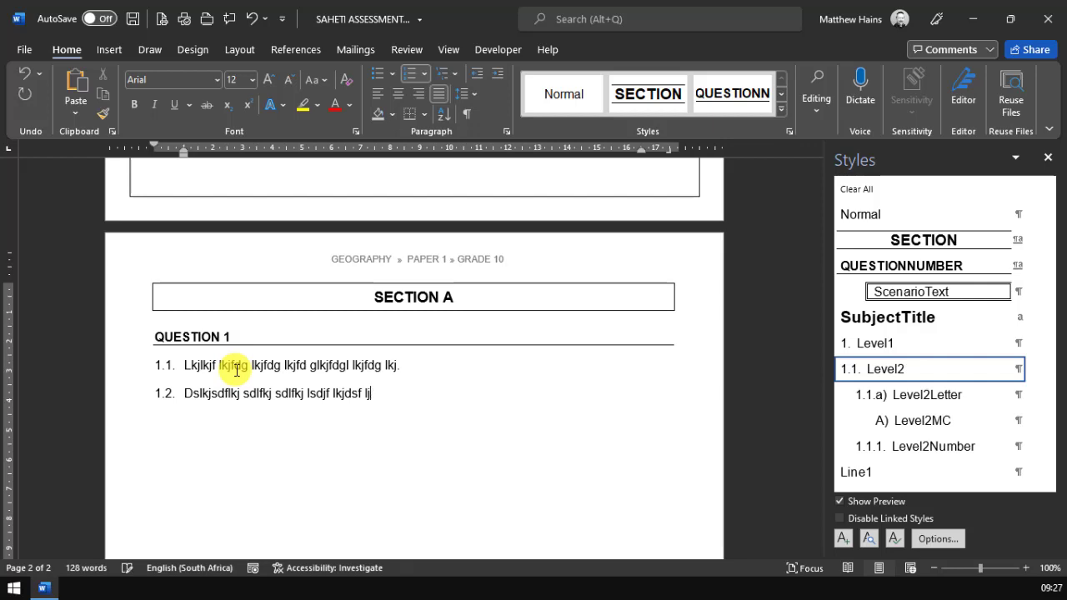
pyautogui.write('/.')
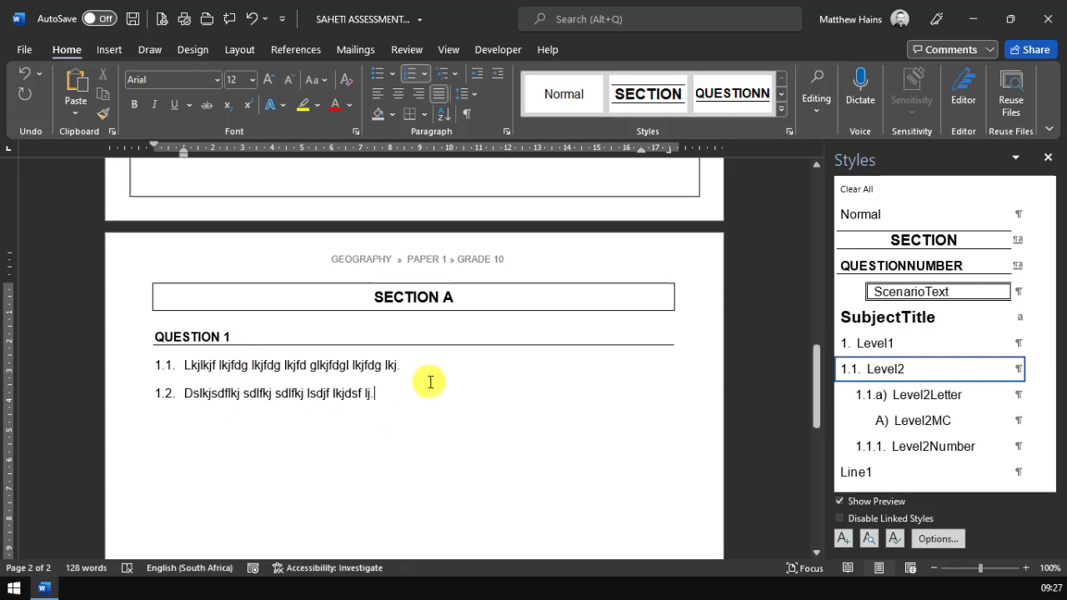
# End sub-question 1.1 with a question mark and a right-aligned (1) mark allocation.
pyautogui.click(455, 370)
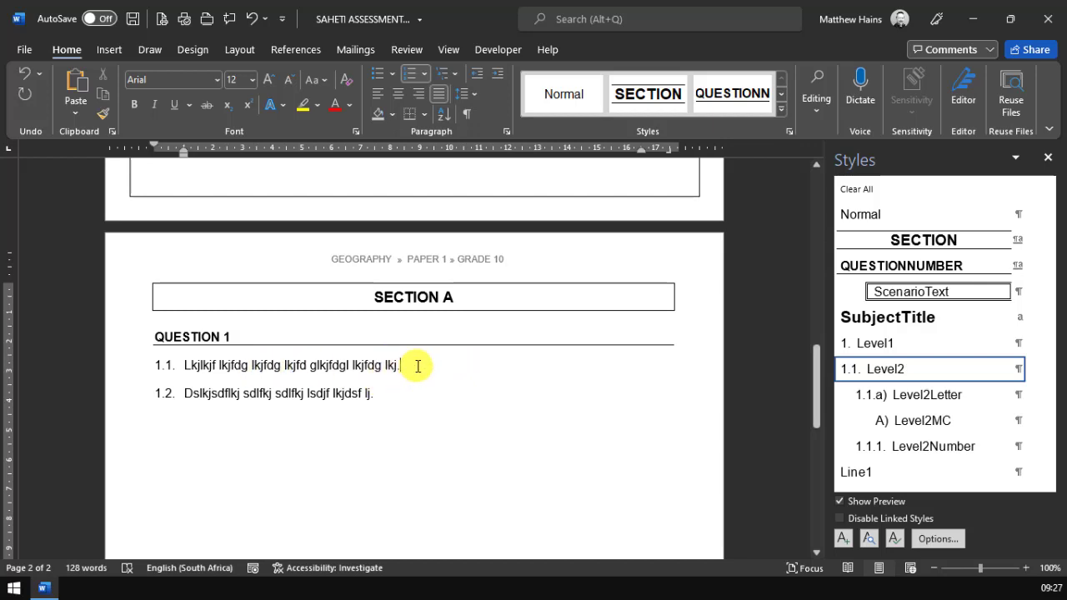
pyautogui.press('BackSpace')
pyautogui.write('?')
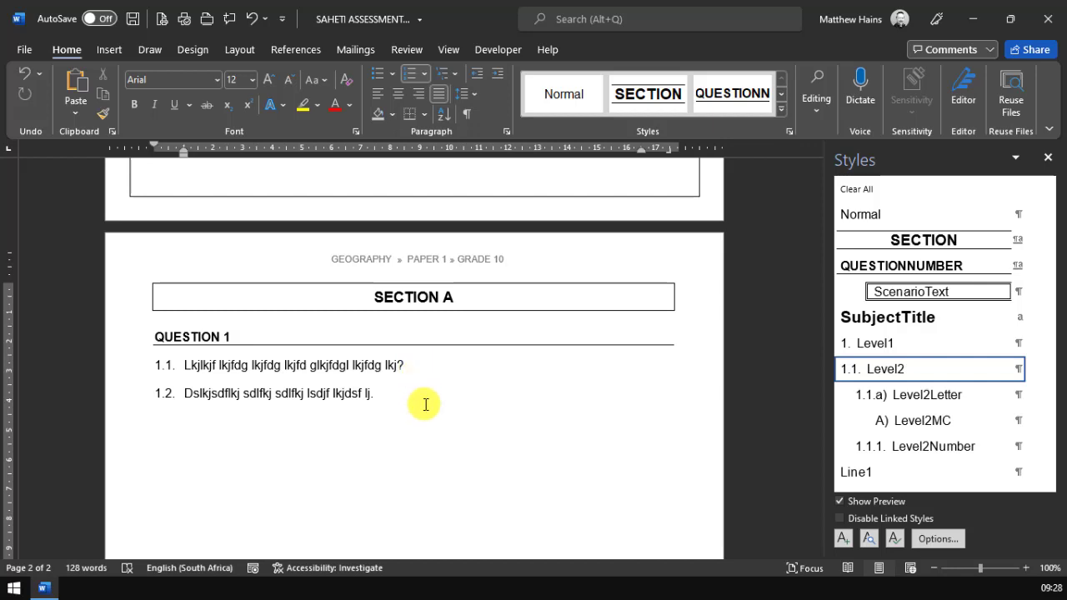
pyautogui.press('Tab')
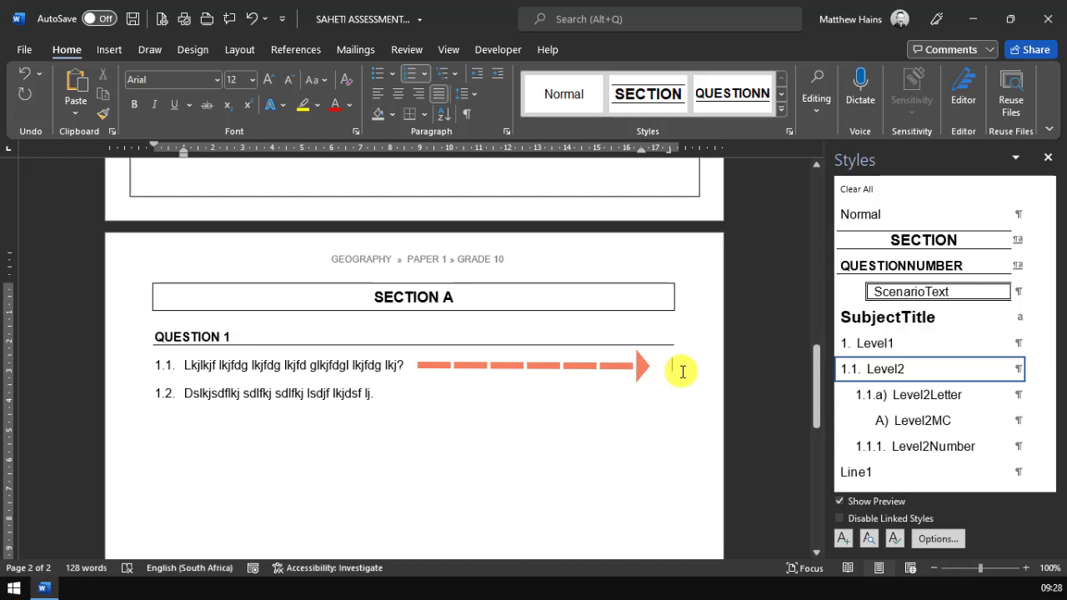
pyautogui.write('(1)')
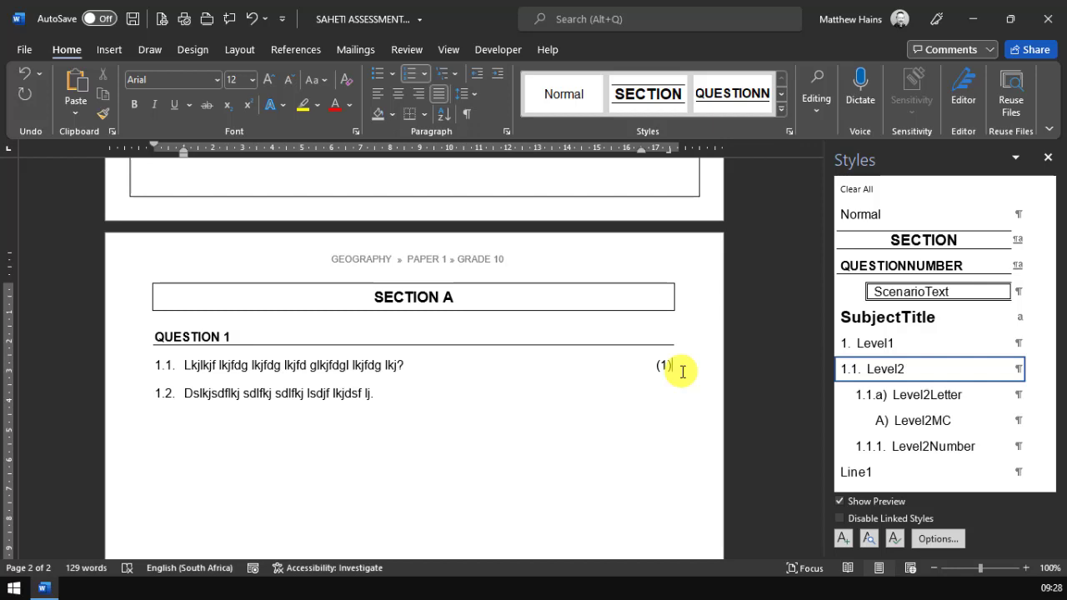
pyautogui.press('BackSpace')
pyautogui.press('BackSpace')
pyautogui.hotkey('ctrl', 'shift', '1')
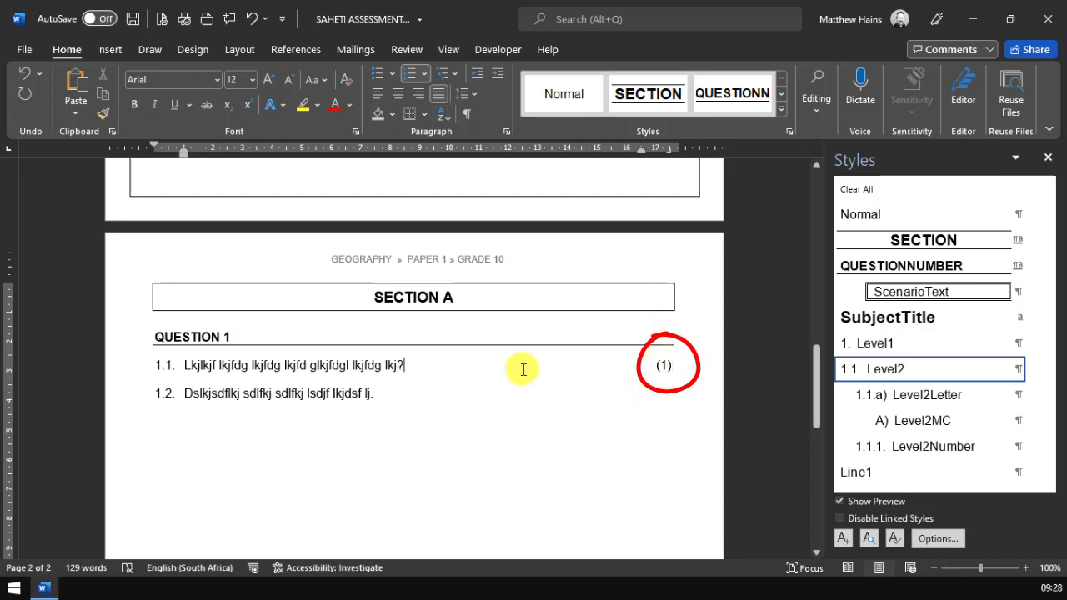
# Extend sub-question 1.1's placeholder text onto a third line ending in '?'.
pyautogui.write('Lkfdlkg fdlgkj ')
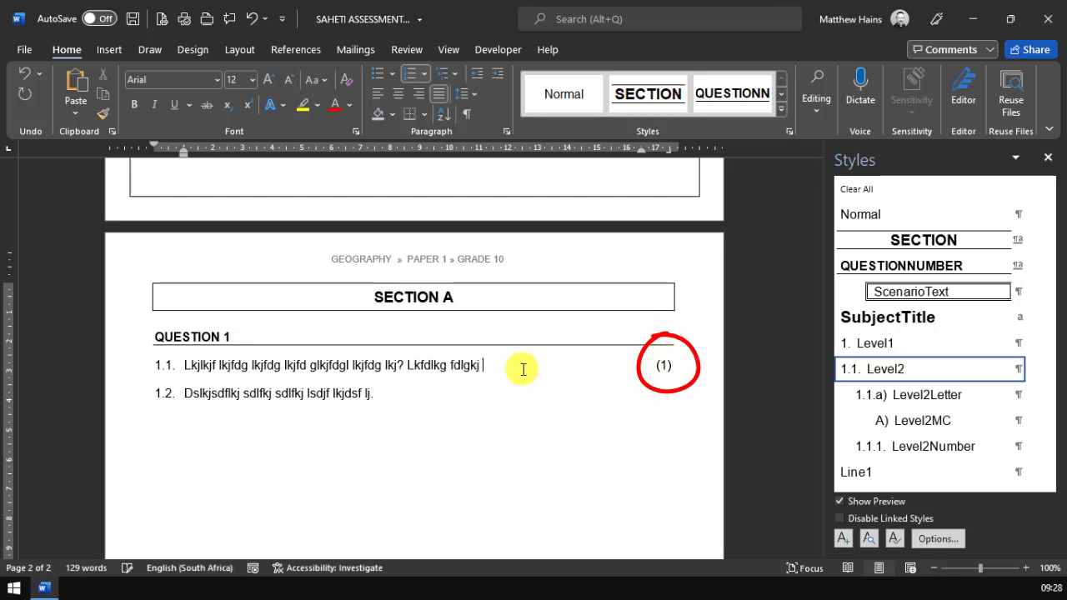
pyautogui.write('dfglkj dfglkj fdg')
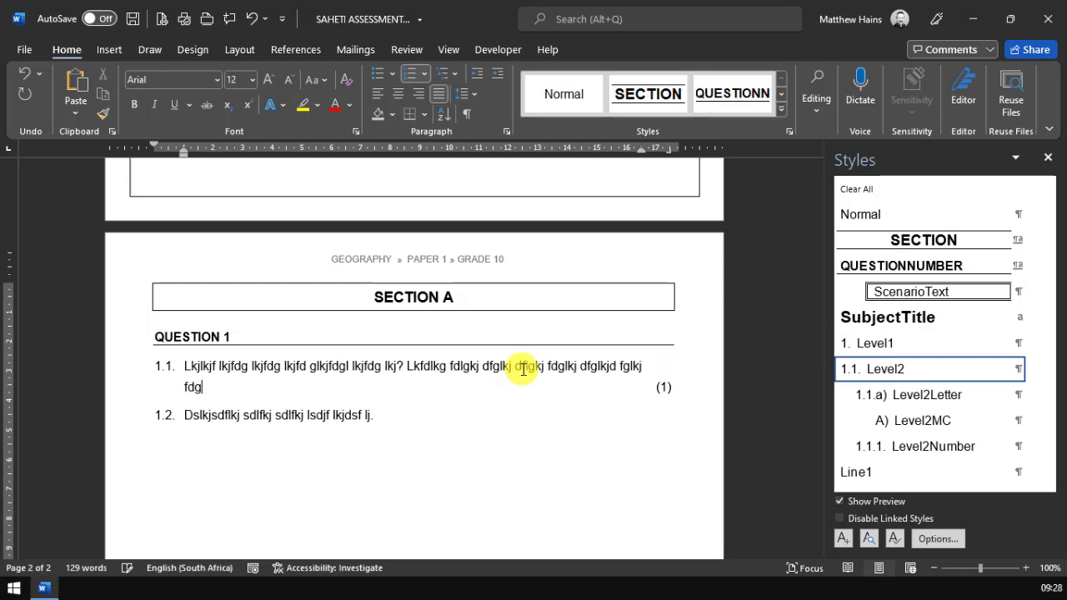
pyautogui.write('lkj dfglkjd fglkj fdglkjd fglkdjfg ldkfjg ldfkgj dflgkjdf glkdjfg ')
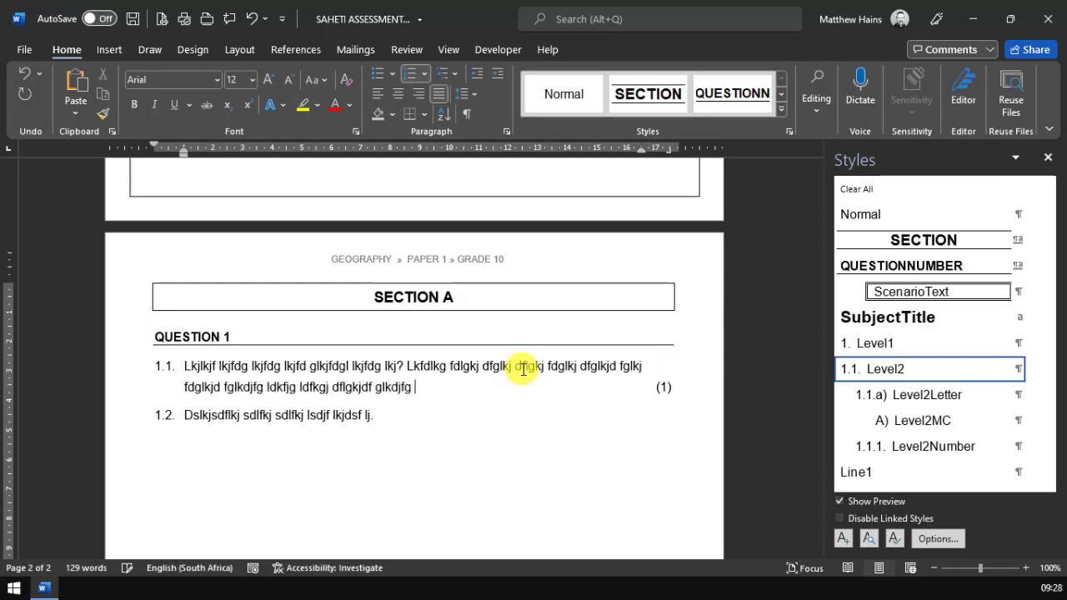
pyautogui.write('ldfkjg dflgkj dfgljkdf gldfkjg dflgkjd fldfg')
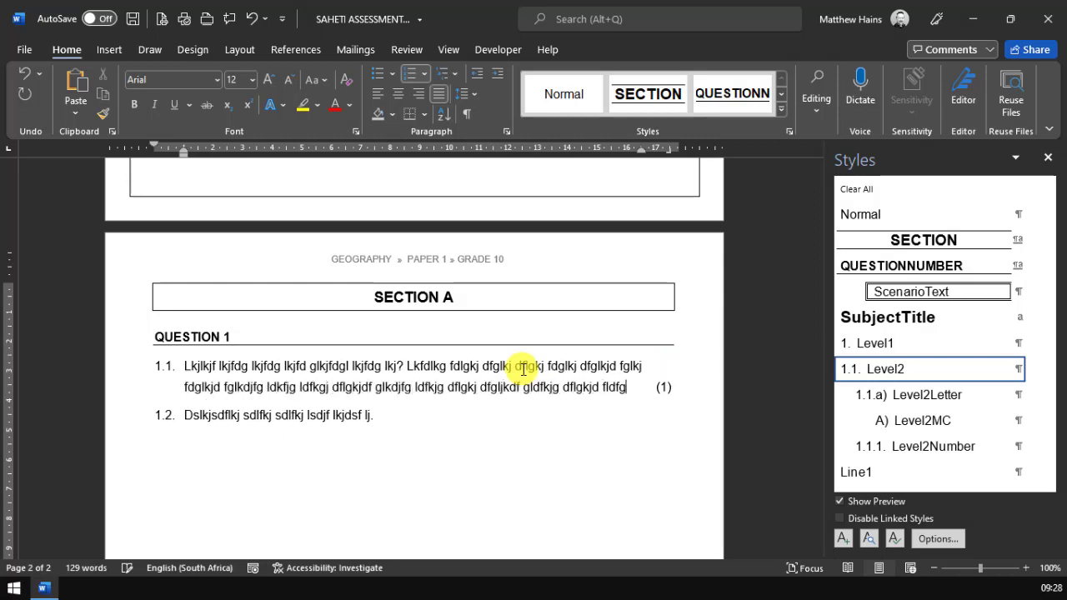
pyautogui.write('. lkjdfglkjdfglkj')
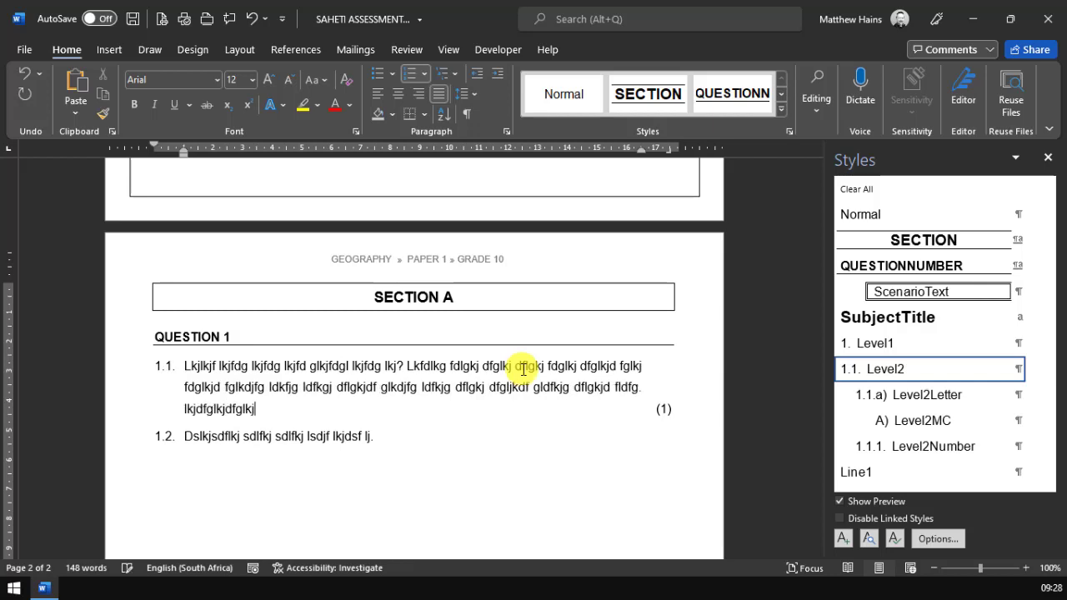
pyautogui.write('dfglkfdjgldjgldj')
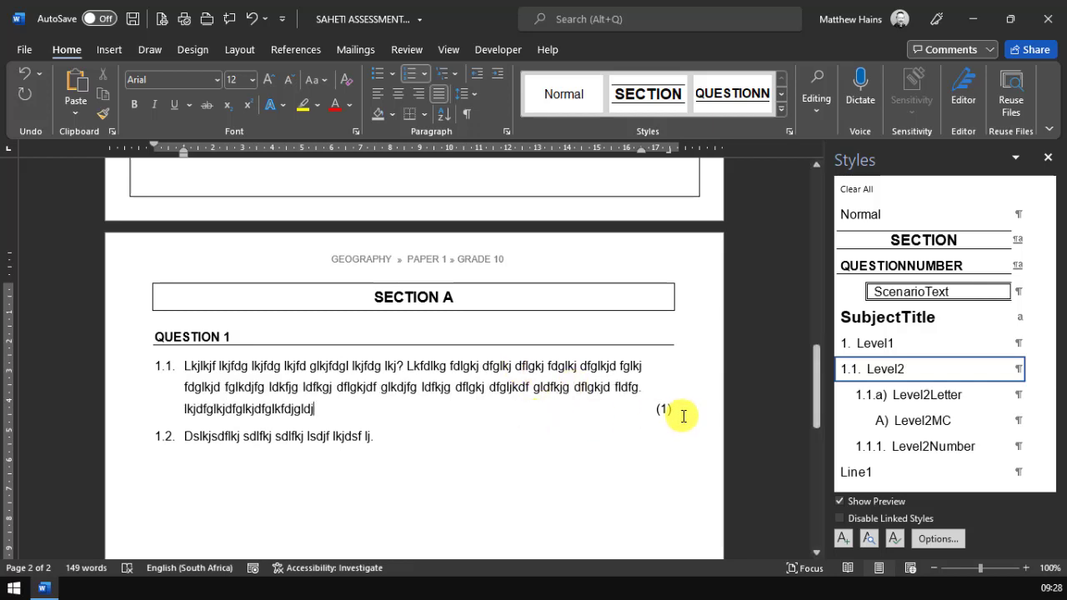
pyautogui.scroll(-1, 698, 422)
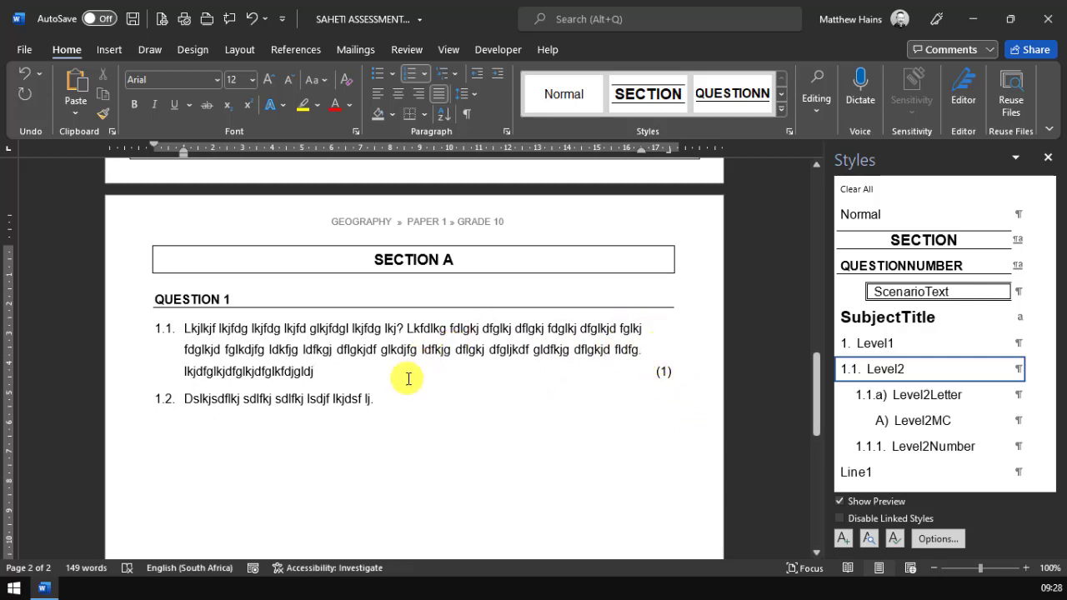
pyautogui.write('?')
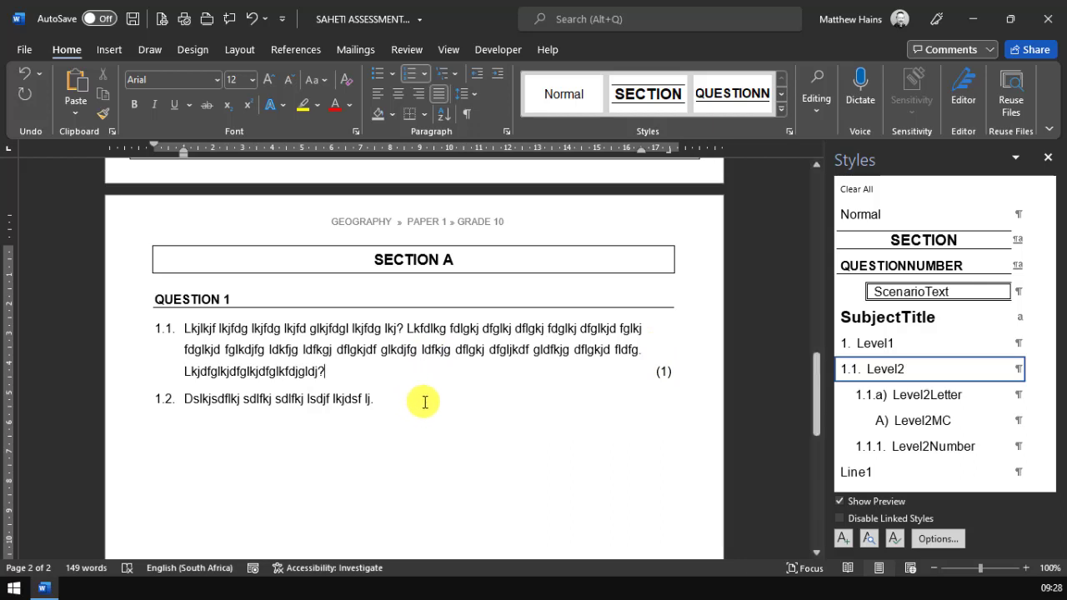
pyautogui.scroll(-2, 424, 402)
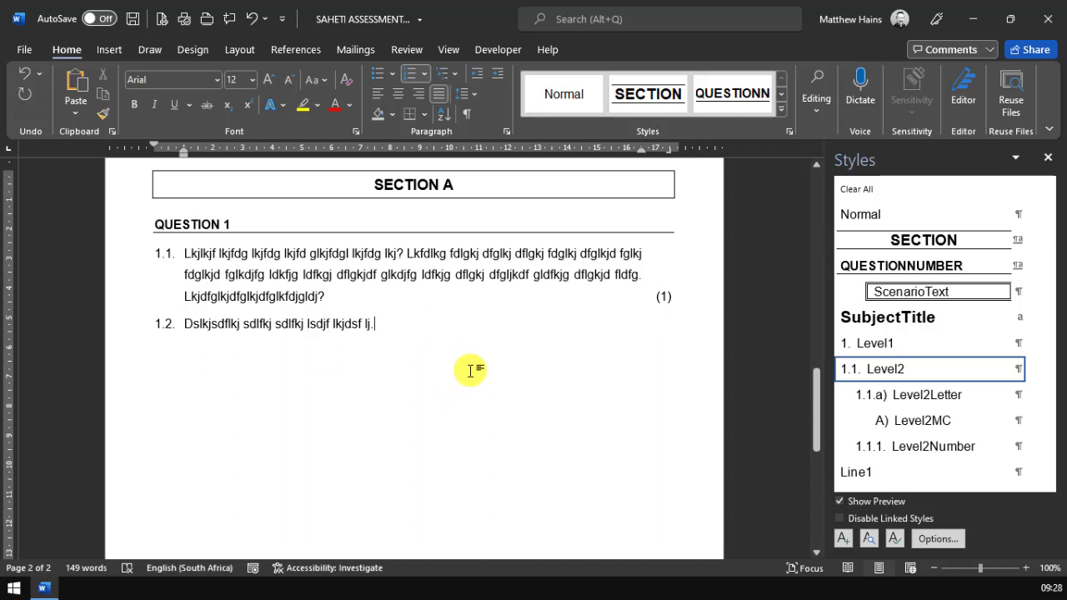
# Try the (1), (2), (3) and (9) mark macros on item 1.2, undoing each one.
pyautogui.press('Tab')
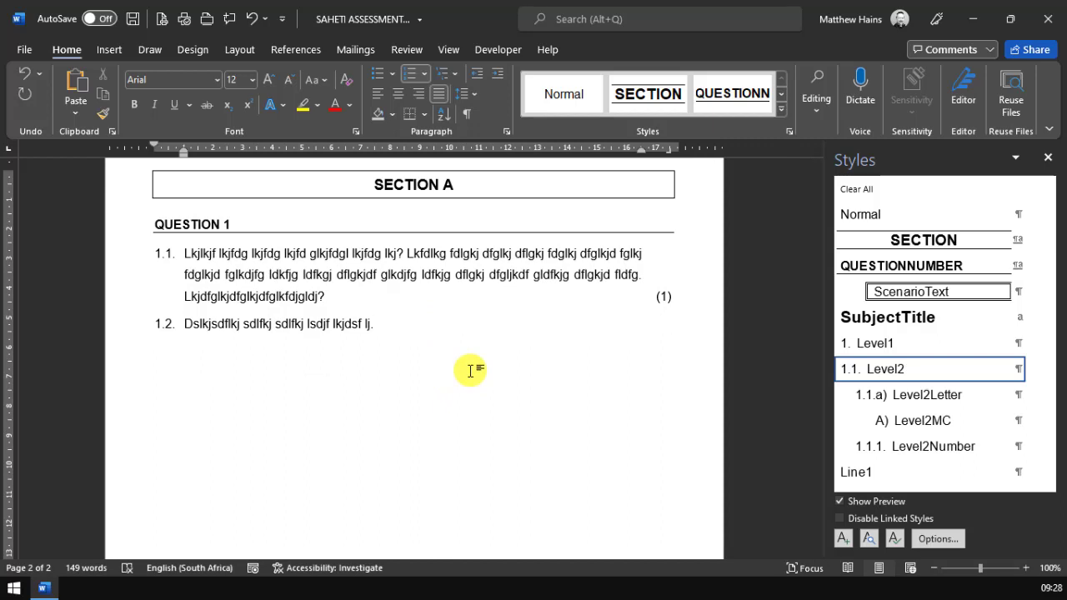
pyautogui.write('(2)')
pyautogui.press('BackSpace')
pyautogui.press('BackSpace')
pyautogui.hotkey('ctrl', 'shift', '1')
pyautogui.hotkey('ctrl', 'z')
pyautogui.hotkey('ctrl', 'shift', '2')
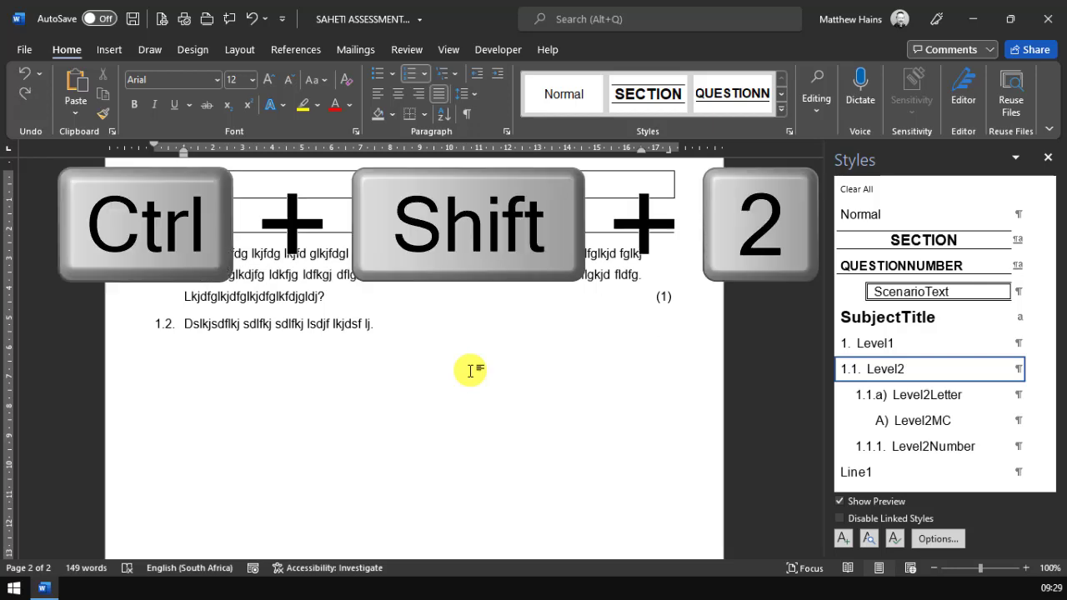
pyautogui.hotkey('ctrl', 'z')
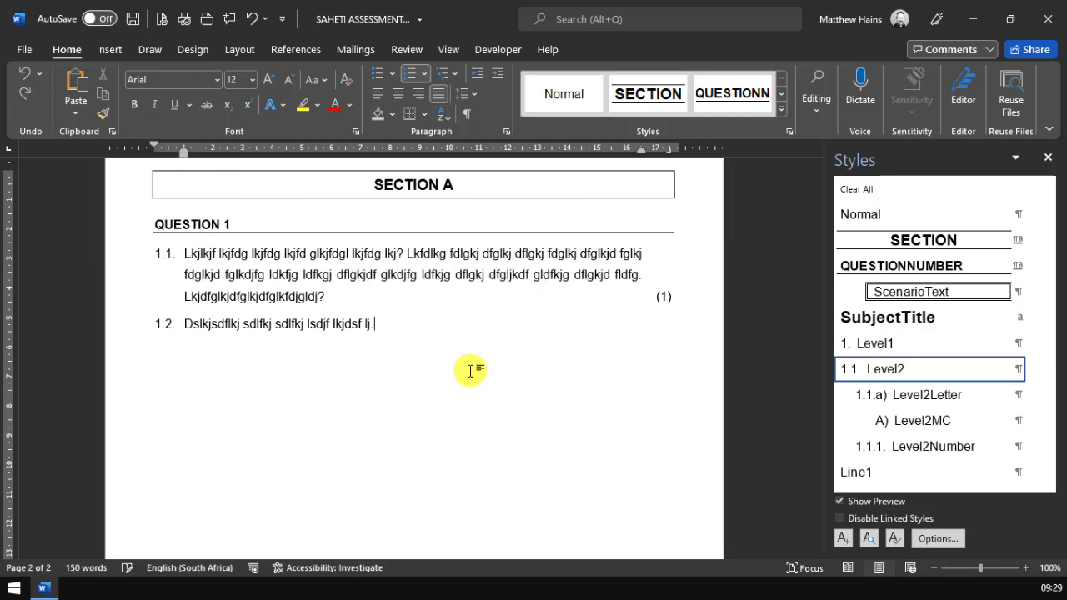
pyautogui.hotkey('ctrl', 'shift', '3')
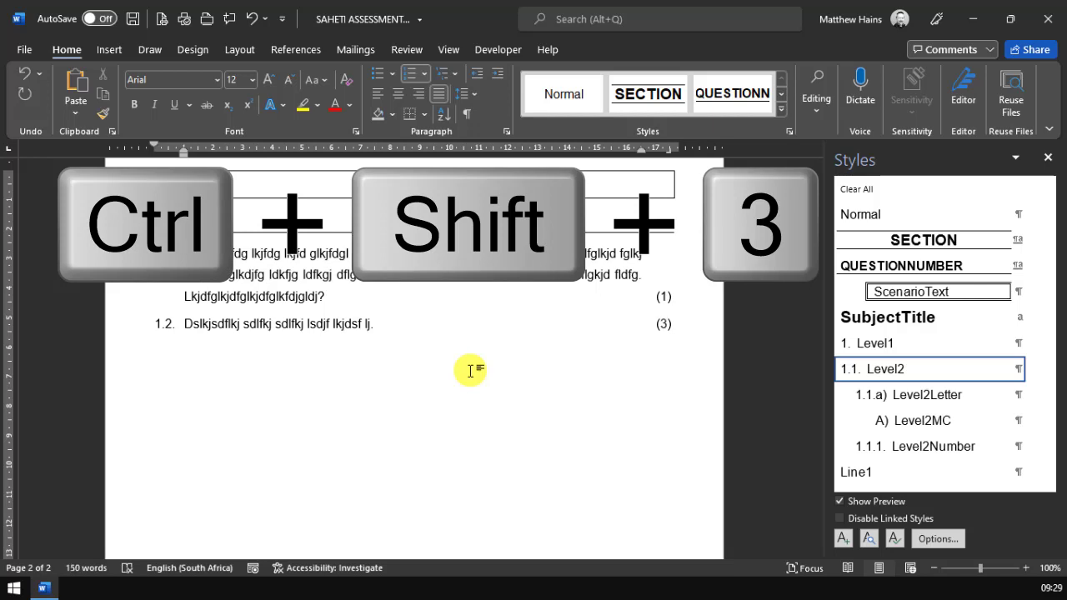
pyautogui.hotkey('ctrl', 'z')
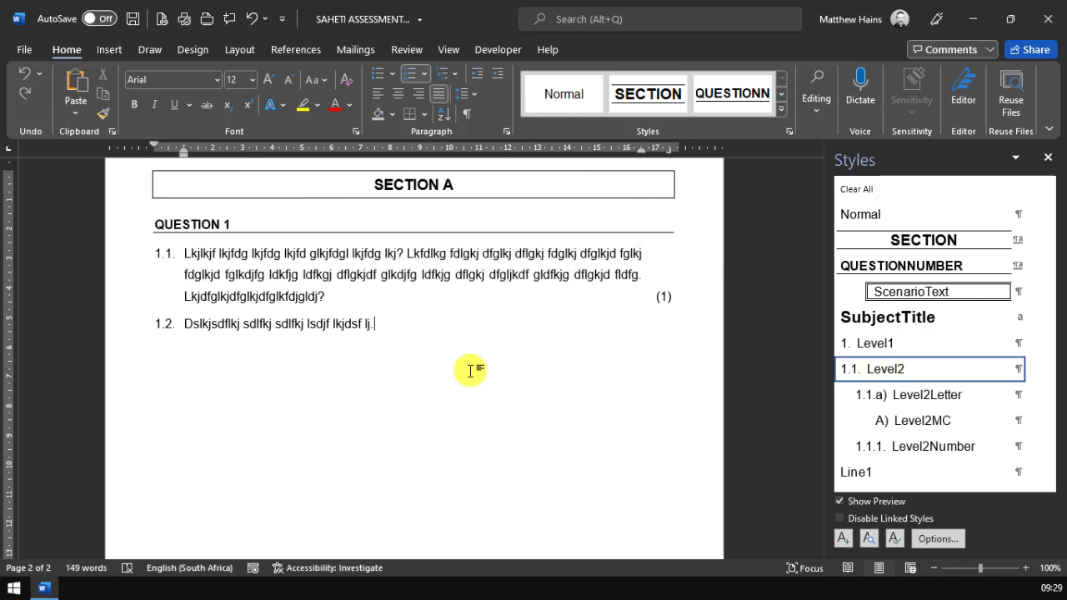
pyautogui.hotkey('ctrl', 'shift', '9')
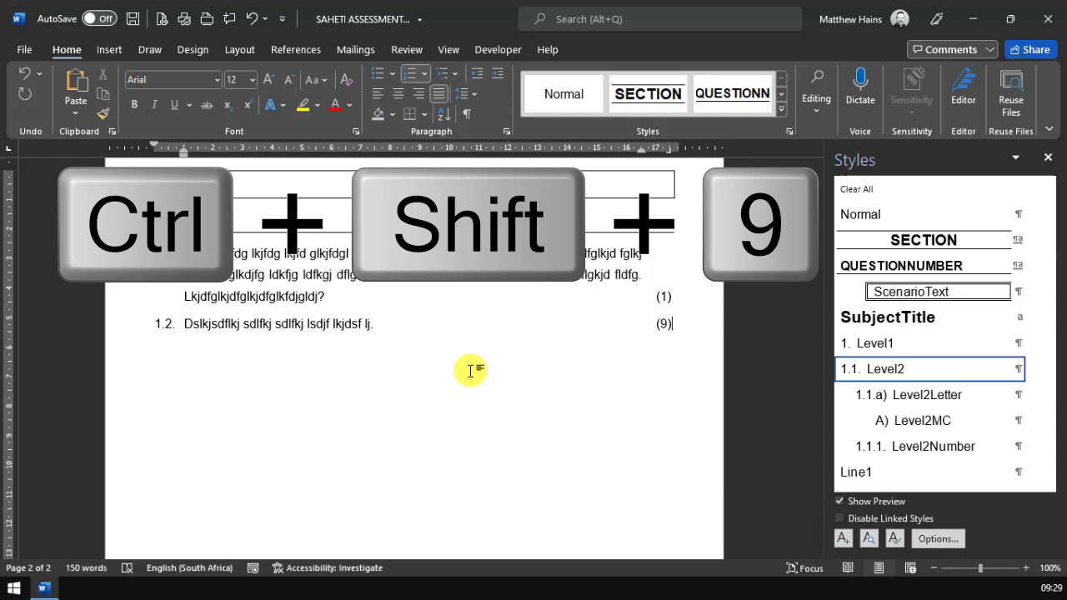
pyautogui.hotkey('ctrl', 'z')
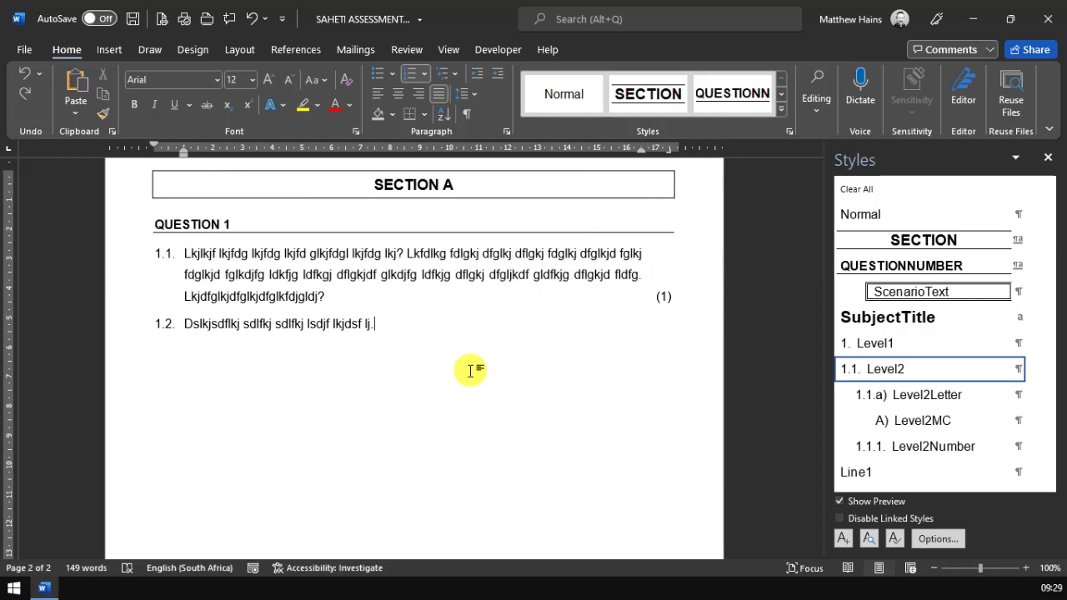
# Give item 1.2 a (10) mark with Ctrl+Shift+T and add the Sub-Total line below.
pyautogui.hotkey('ctrl', 'shift', 't')
pyautogui.press('Return')
pyautogui.hotkey('ctrl', 'shift', 's')
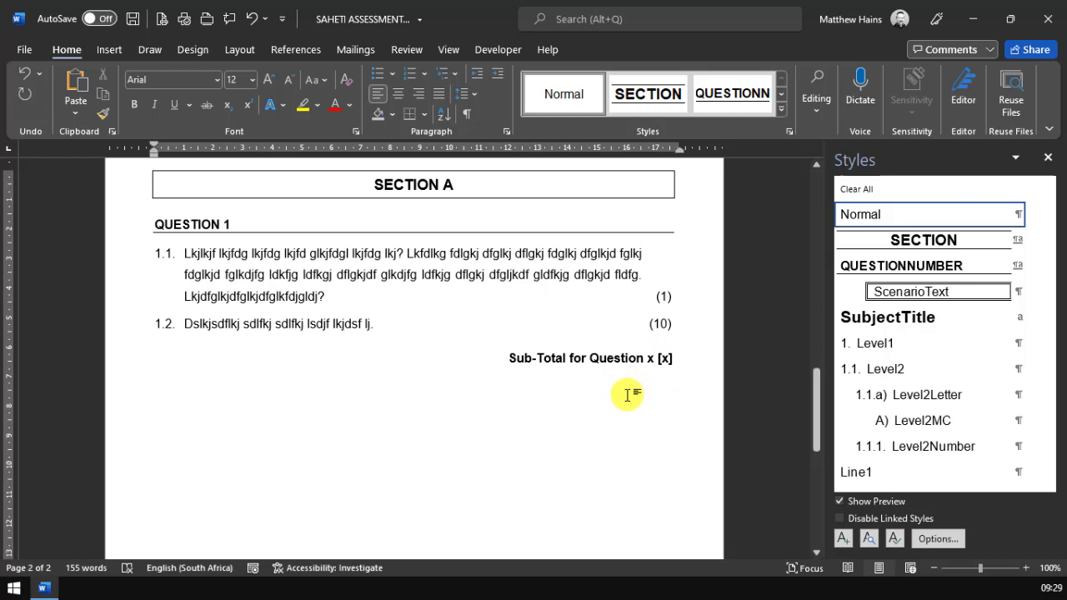
# Type 'End of section a' and apply the END style so it shows as ruled END OF SECTION A.
pyautogui.write('End of sect')
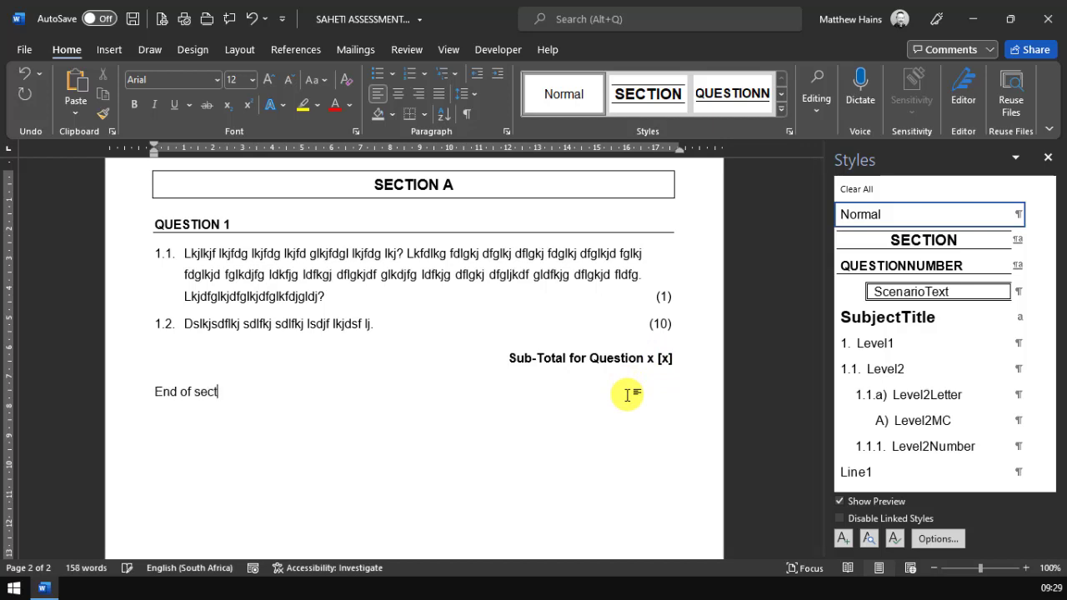
pyautogui.write('ion a')
pyautogui.press('Return')
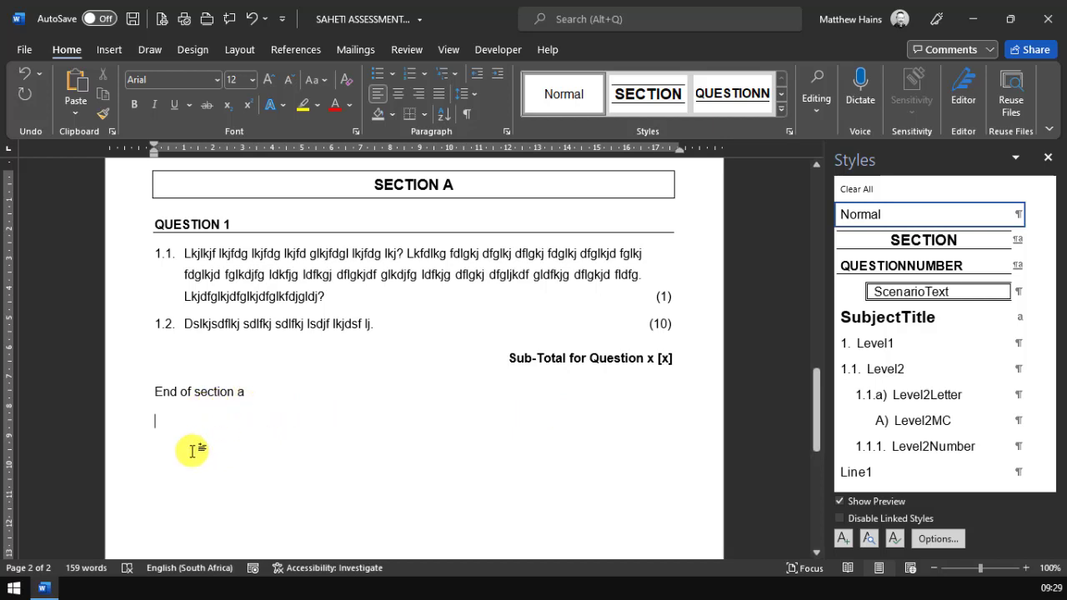
pyautogui.click(191, 392)
pyautogui.scroll(-3, 942, 364)
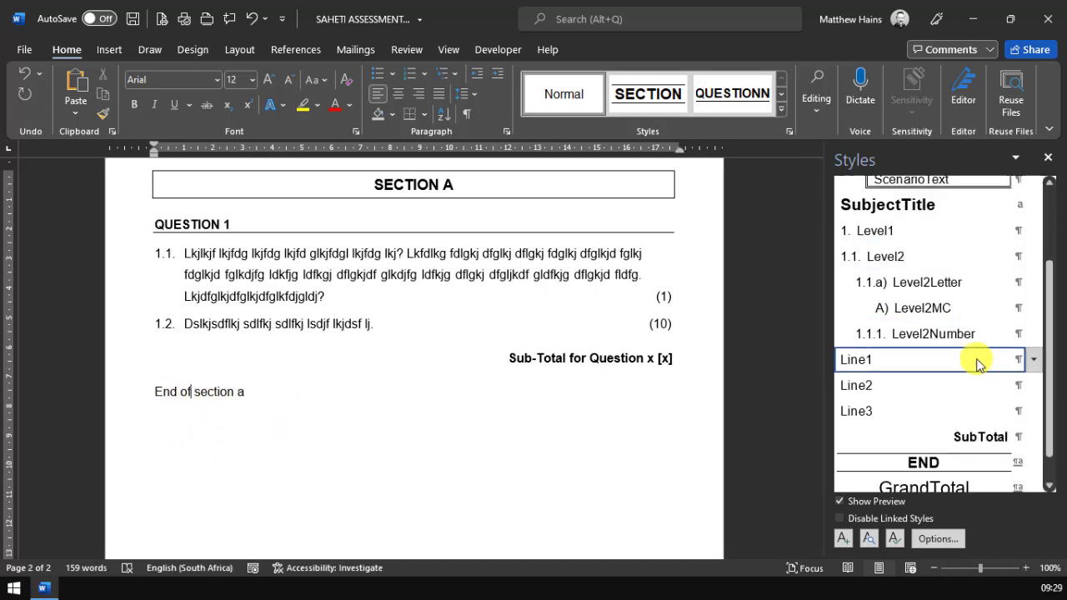
pyautogui.click(925, 463)
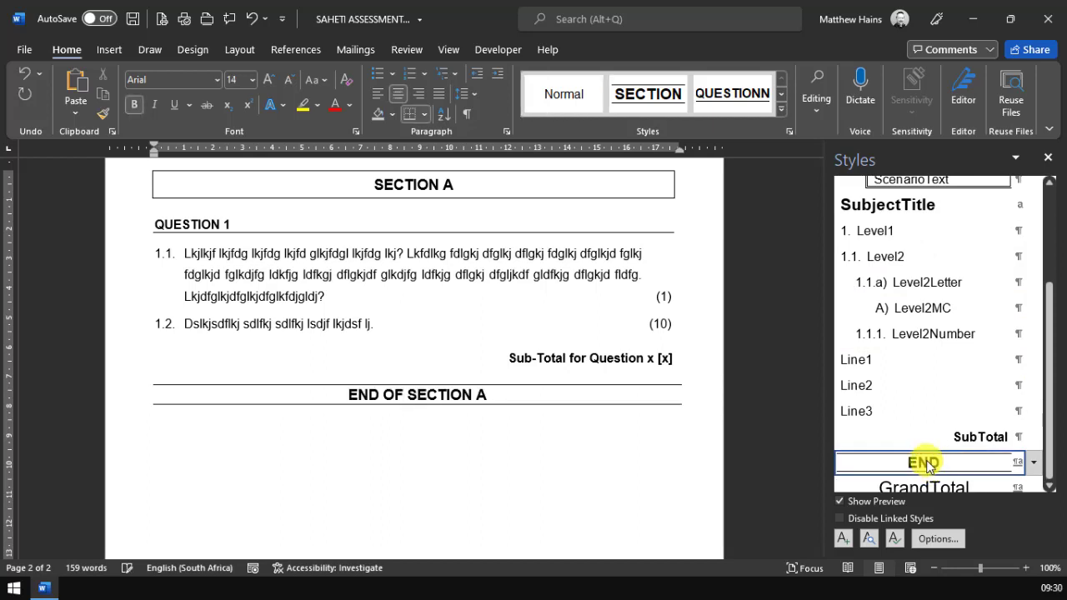
pyautogui.scroll(-1, 1043, 343)
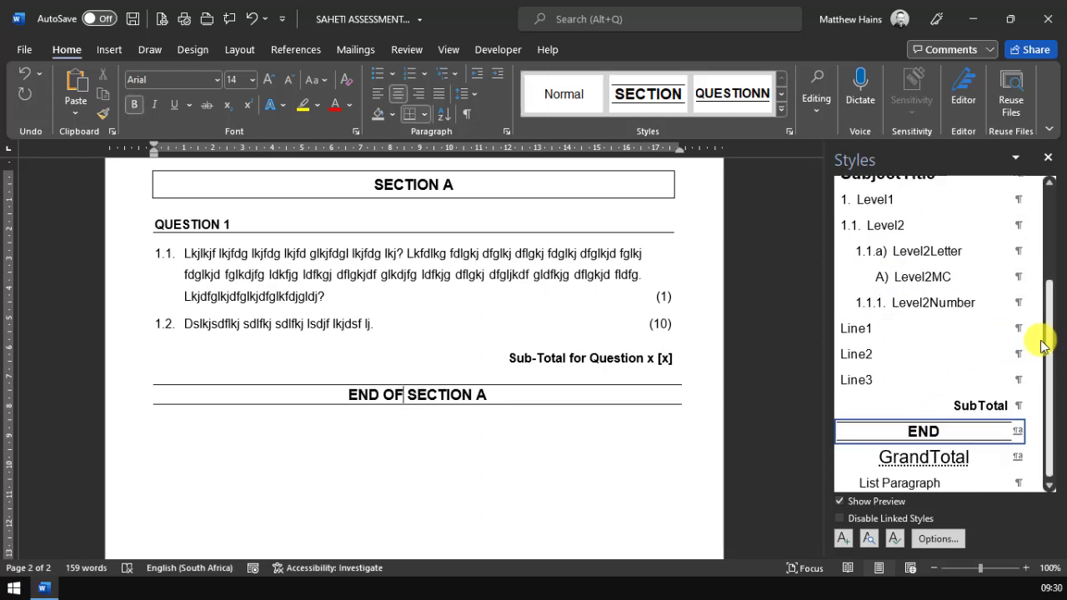
pyautogui.scroll(5, 1042, 343)
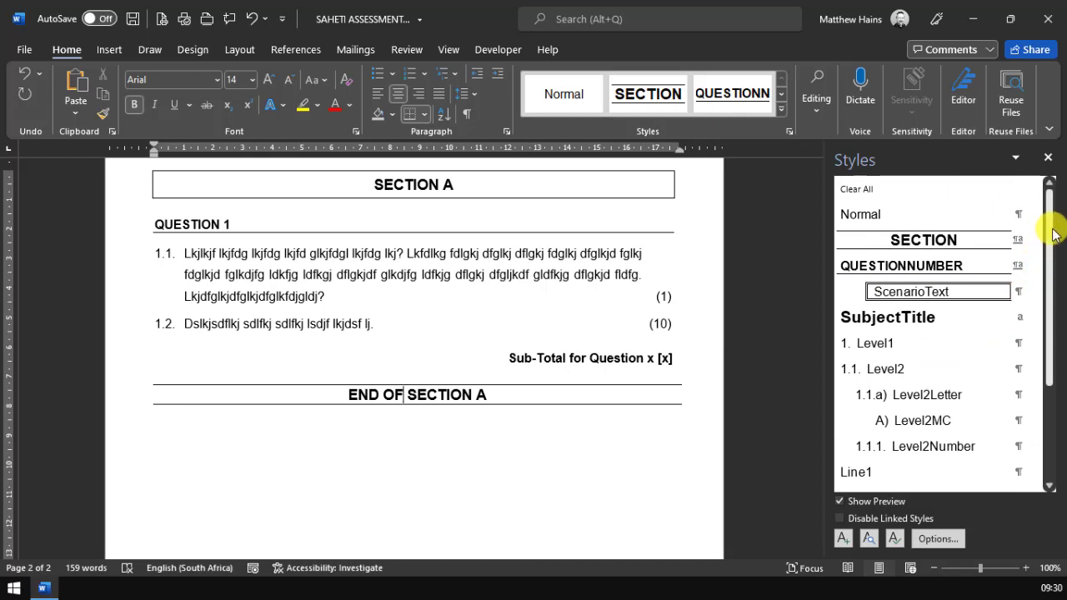
pyautogui.moveTo(1052, 236); pyautogui.dragTo(1042, 326)
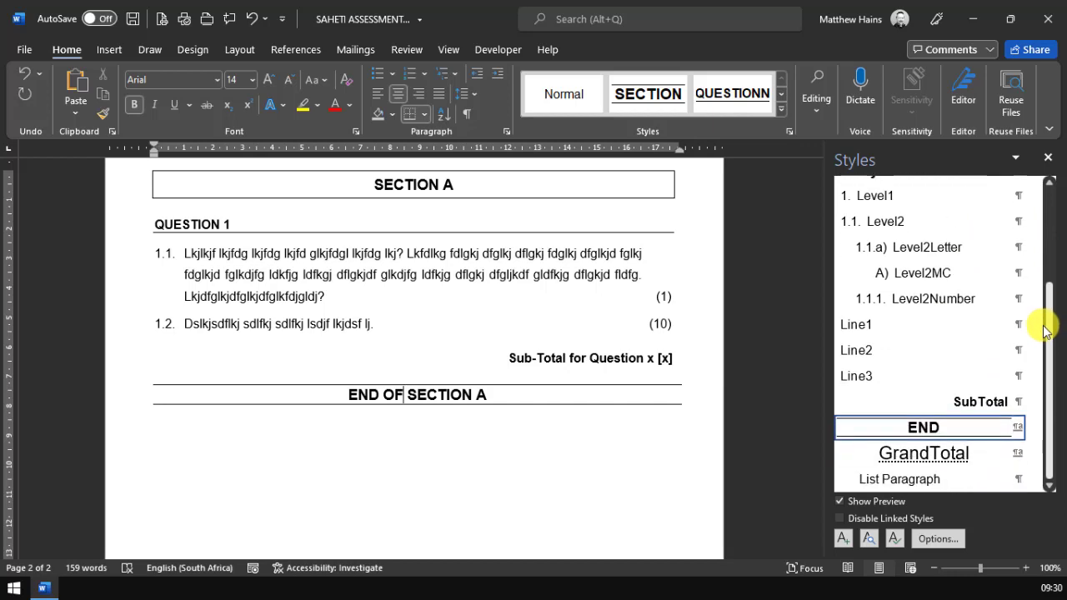
pyautogui.click(457, 450)
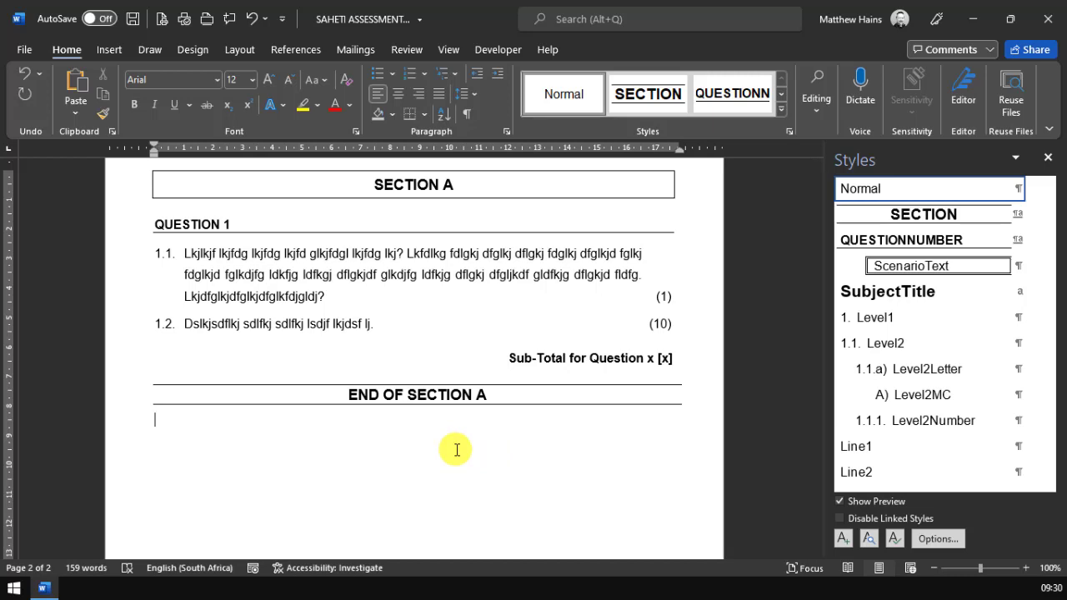
# Insert a page break after END OF SECTION A and style the new line Level2, numbered 1.3.
pyautogui.write('q')
pyautogui.press('Return')
pyautogui.hotkey('ctrl', 'Return')
pyautogui.scroll(-5, 419, 413)
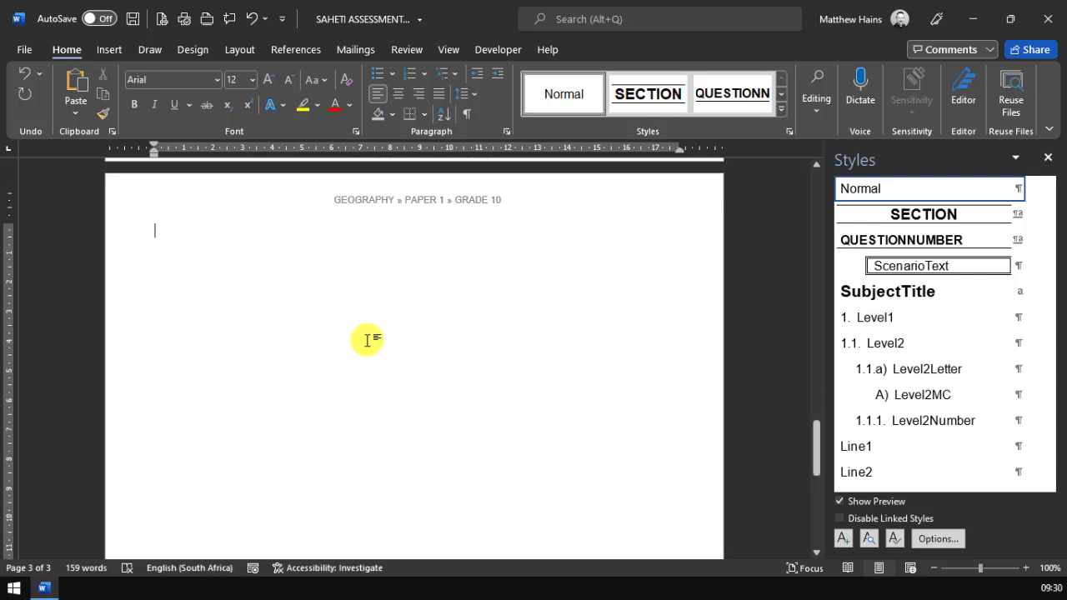
pyautogui.click(904, 344)
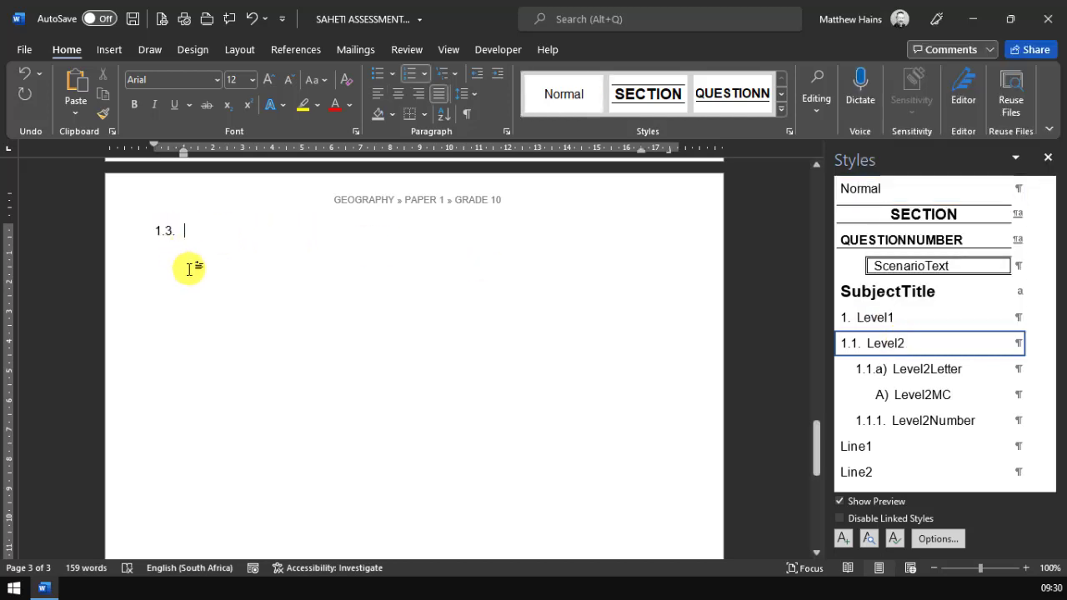
pyautogui.scroll(10, 186, 267)
pyautogui.scroll(3, 190, 270)
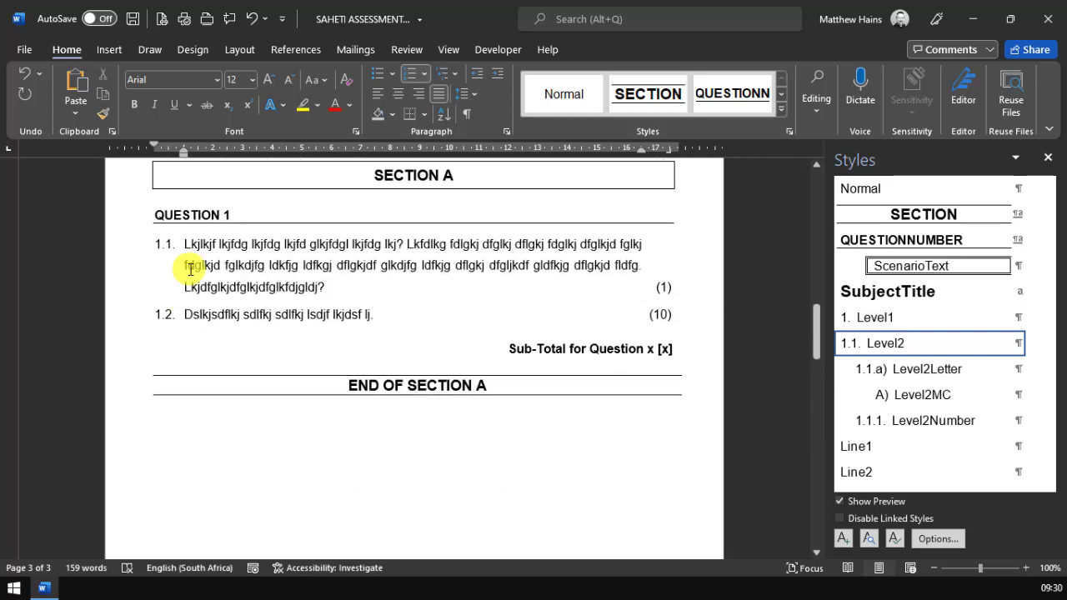
pyautogui.click(167, 317)
pyautogui.scroll(-4, 168, 318)
pyautogui.scroll(-5, 168, 319)
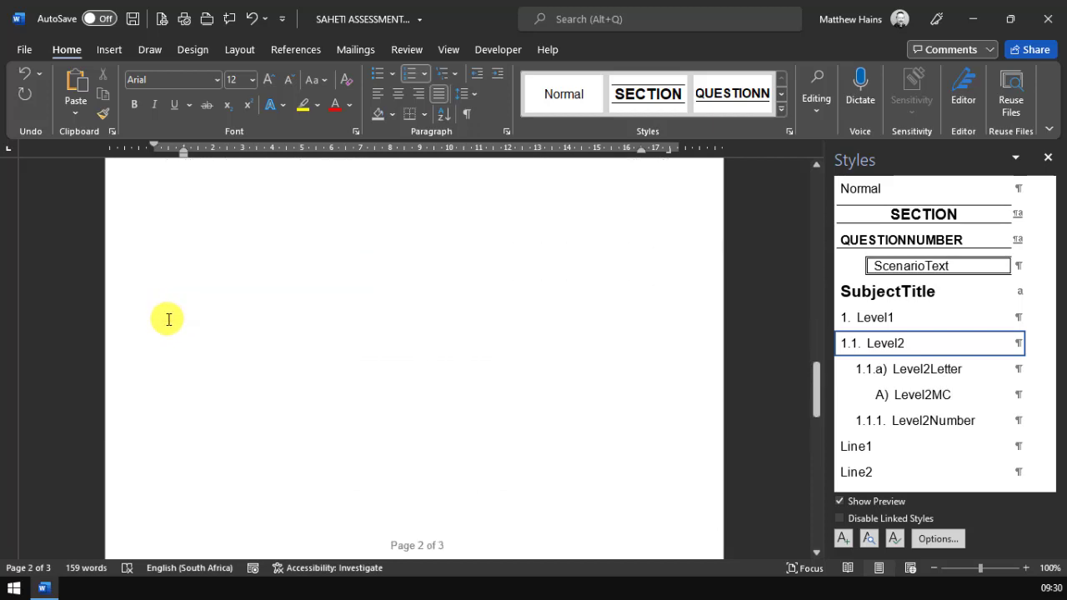
pyautogui.click(188, 310)
pyautogui.scroll(-1, 194, 302)
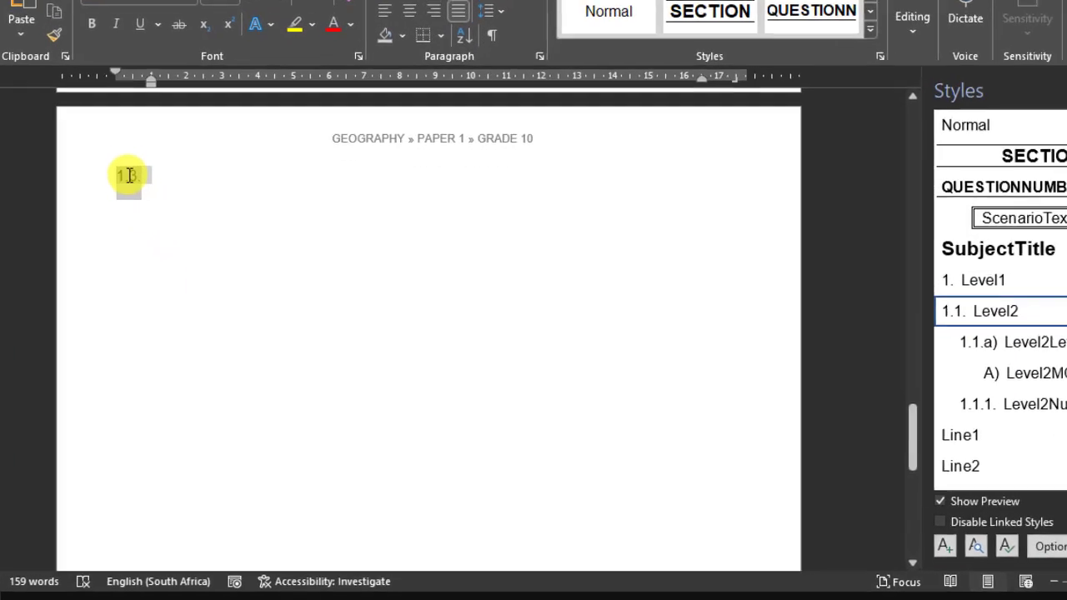
# Set the numbering value to continue the previous list, advanced to 2 and 1, giving 2.1.
pyautogui.rightClick(164, 230)
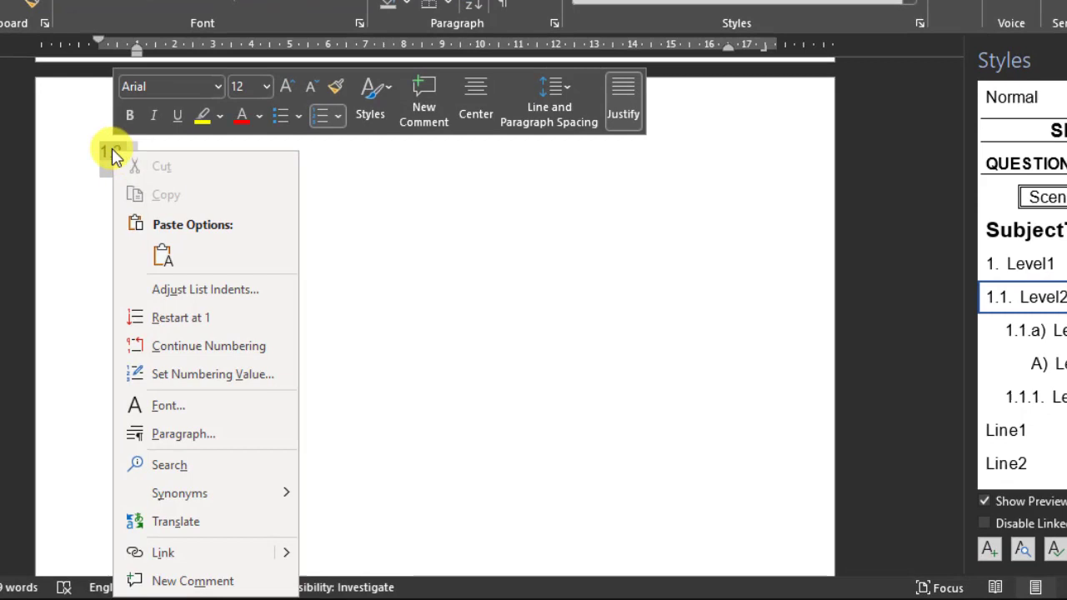
pyautogui.click(250, 372)
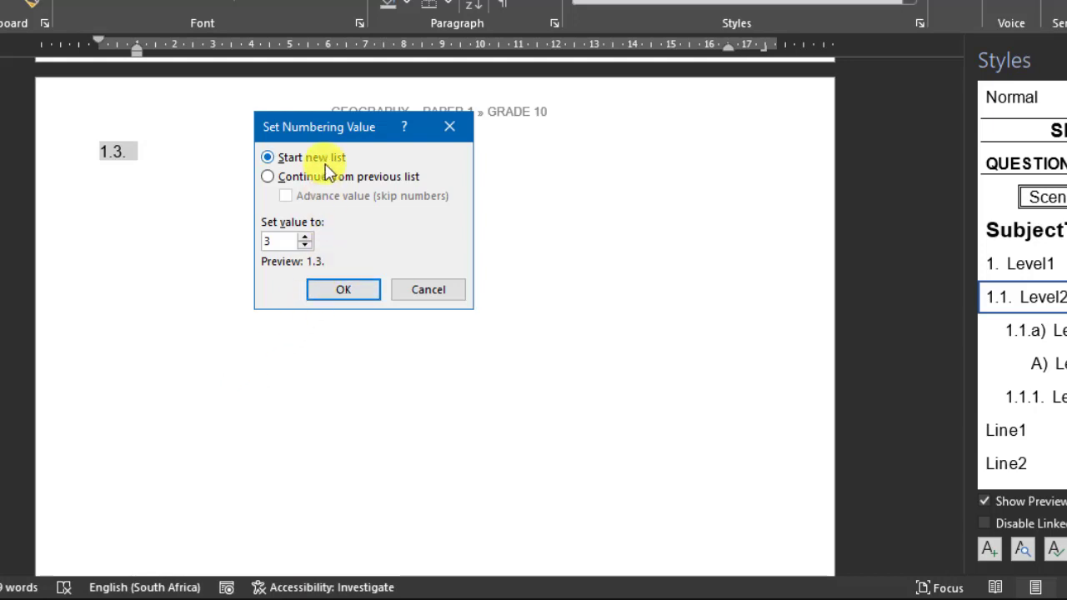
pyautogui.click(317, 175)
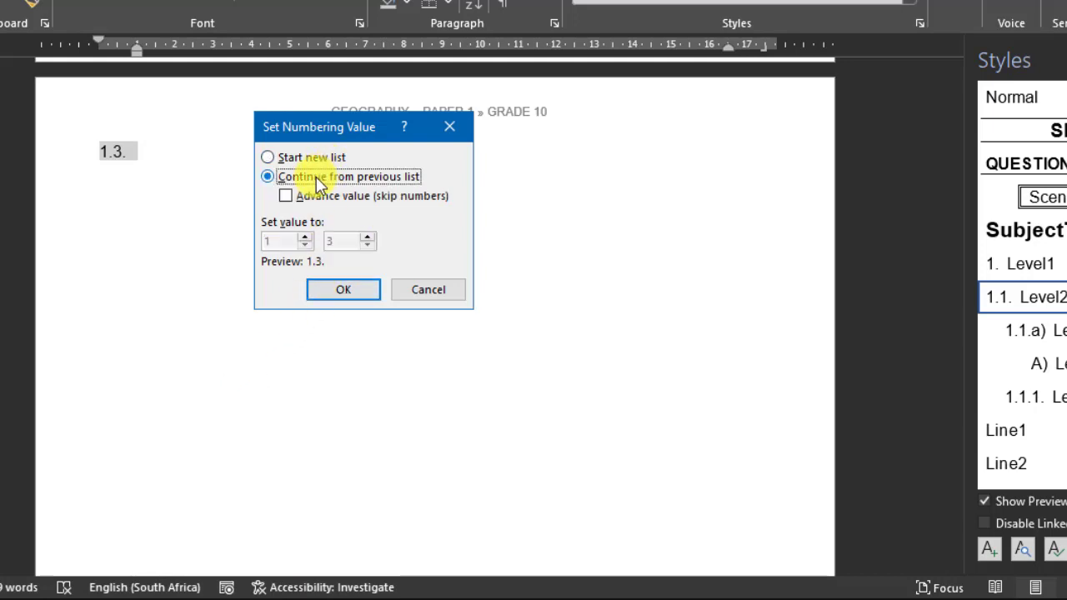
pyautogui.click(320, 200)
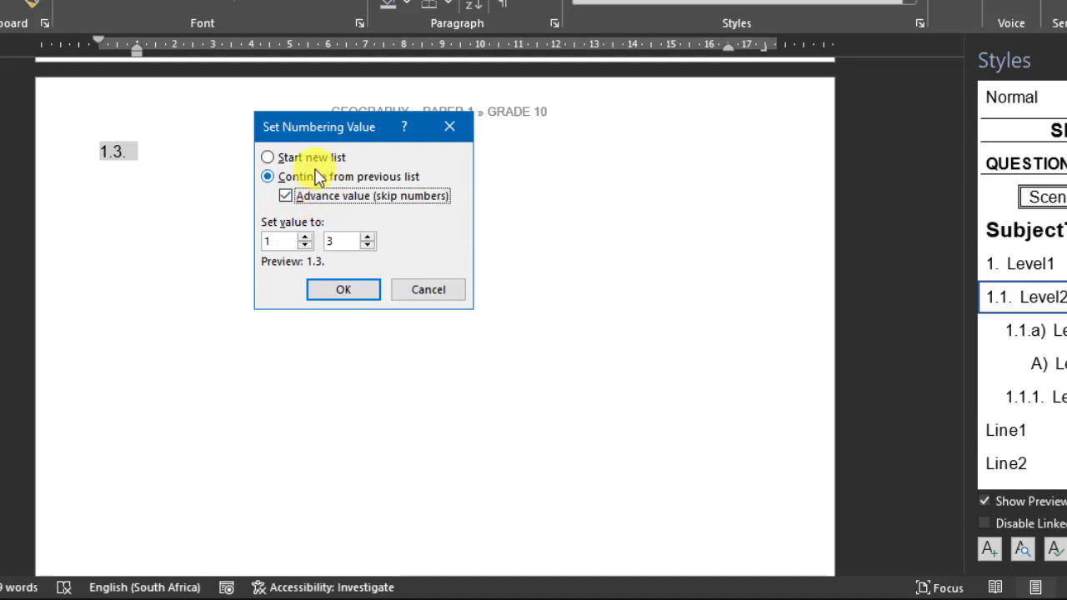
pyautogui.click(305, 236)
pyautogui.click(368, 246)
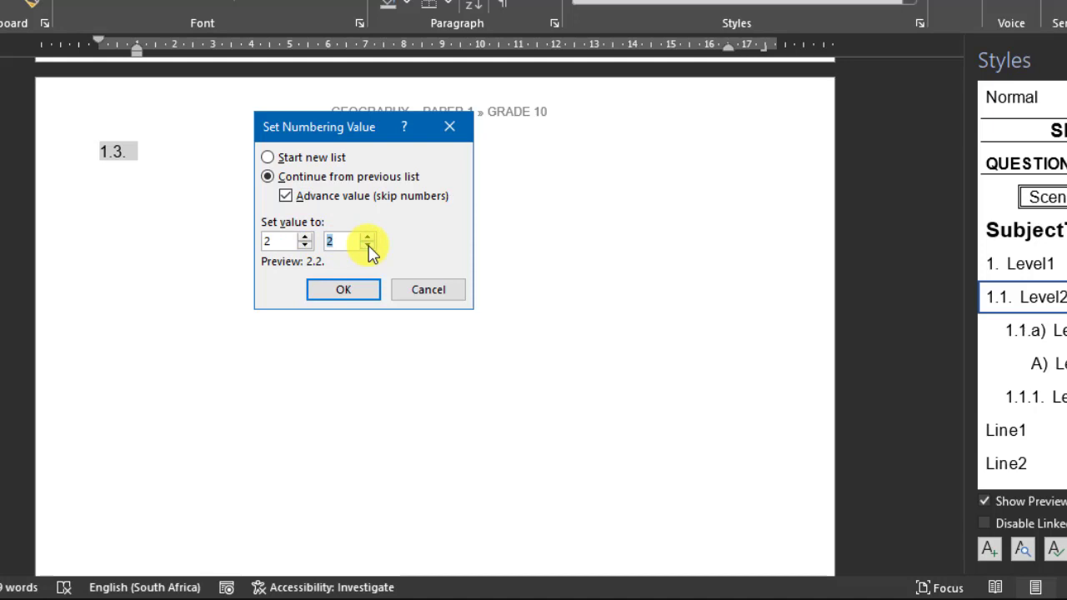
pyautogui.click(367, 246)
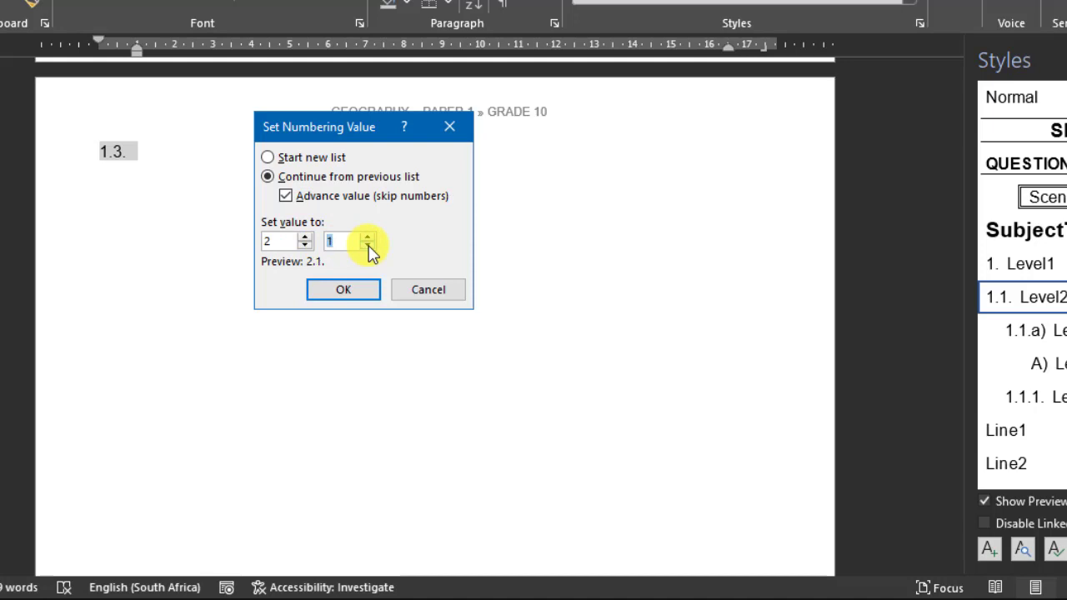
pyautogui.click(345, 290)
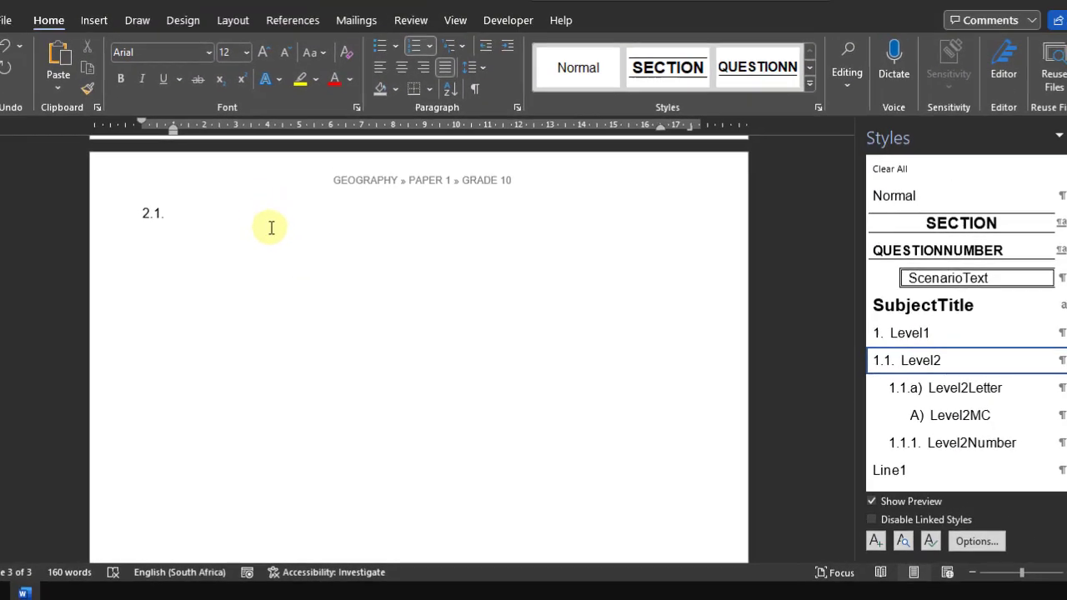
# Fill numbered questions 2.1 to 2.4 with placeholder text.
pyautogui.write('fgfdgdf')
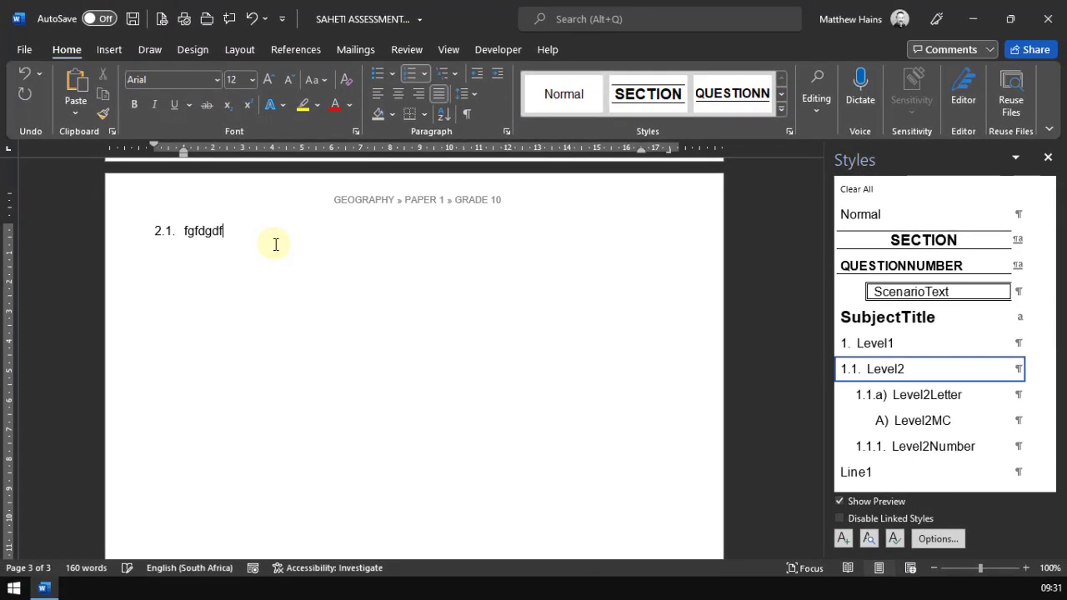
pyautogui.press('Return')
pyautogui.write('dfgdfgfdgdf')
pyautogui.press('Return')
pyautogui.write('fdgdfgfdgd')
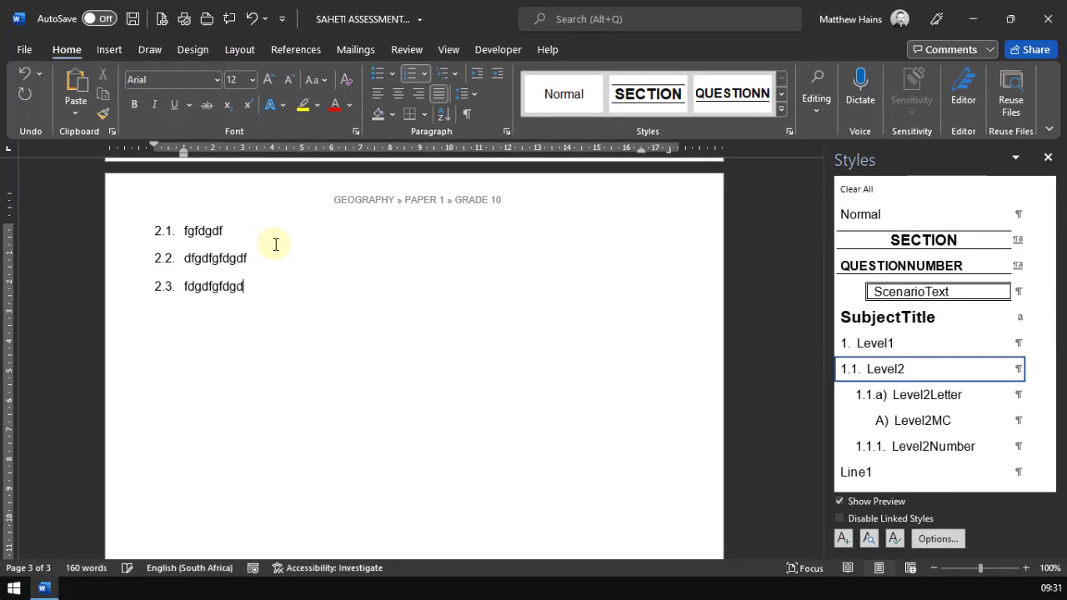
pyautogui.press('Return')
pyautogui.write('dfgdfg')
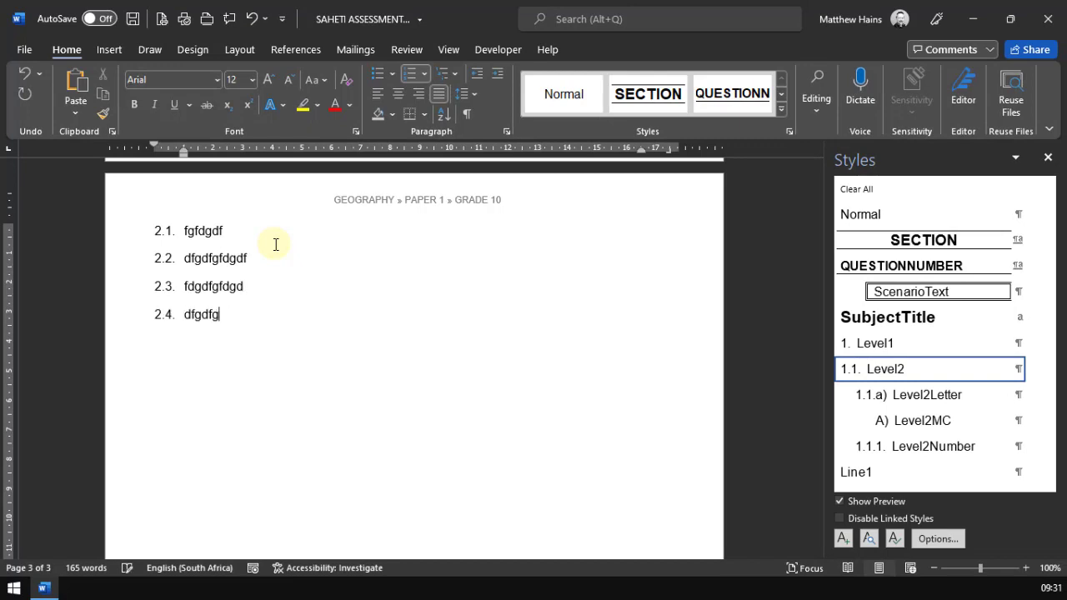
pyautogui.write('fdgfdg.')
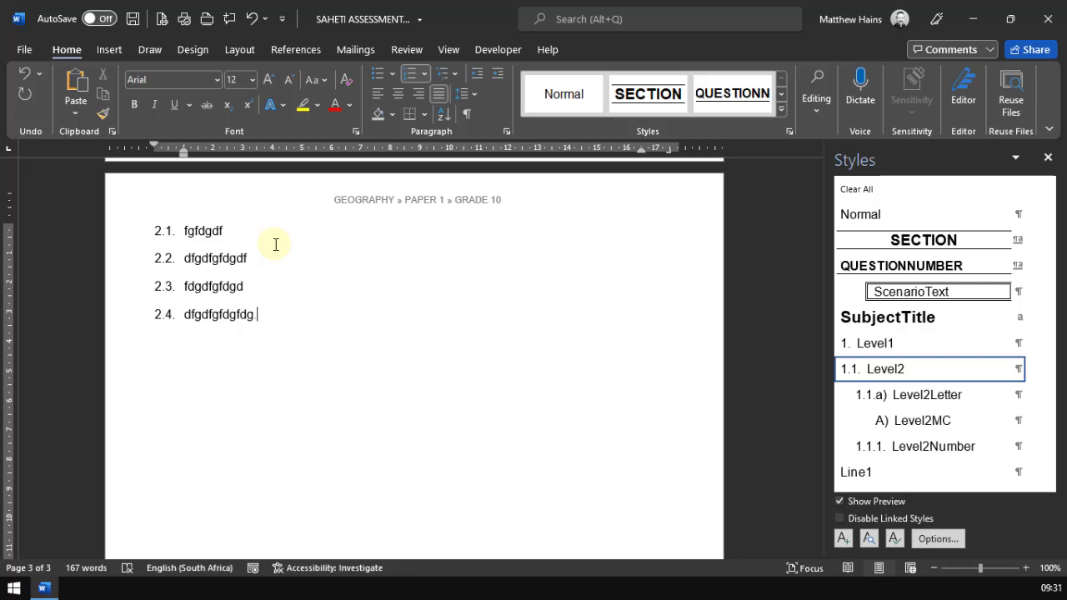
# Add an empty item below 2.4 and demote it to sub-question 2.4.1.
pyautogui.press('Return')
pyautogui.write('fdgfdd')
pyautogui.press('BackSpace')
pyautogui.press('BackSpace')
pyautogui.press('BackSpace')
pyautogui.press('BackSpace')
pyautogui.press('BackSpace')
pyautogui.press('BackSpace')
pyautogui.press('Tab')
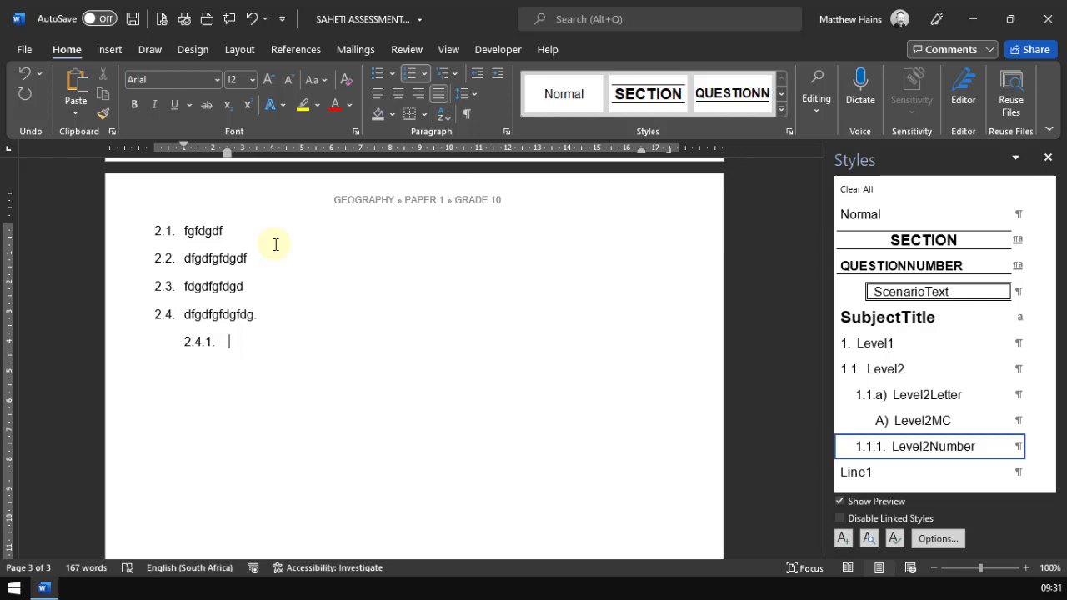
# Cycle the empty sub-item through lettered and multiple-choice levels, then merge it back into 2.4.
pyautogui.press('Tab')
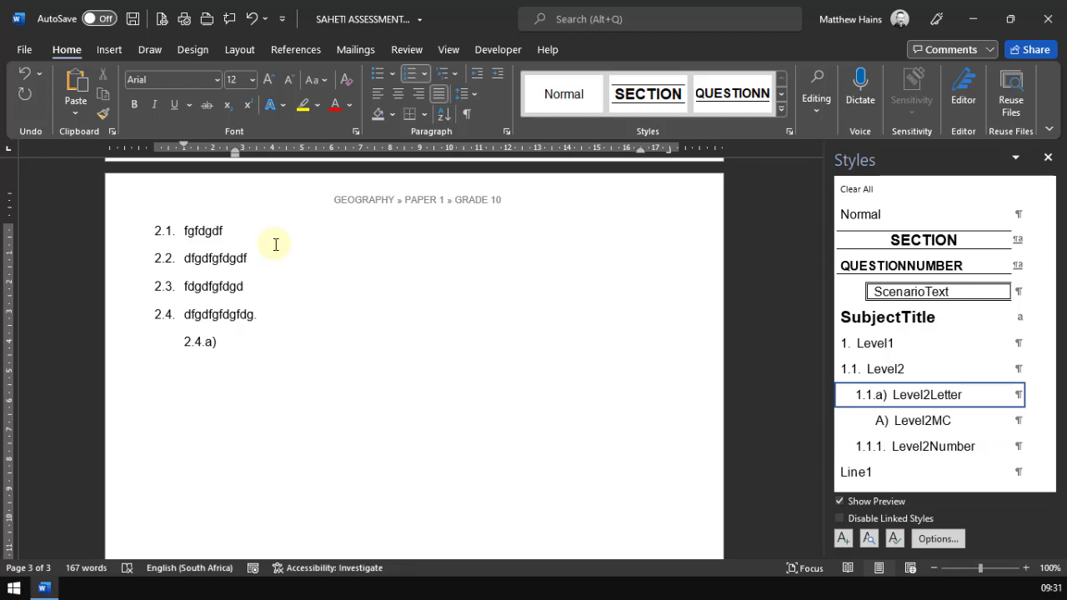
pyautogui.press('Tab')
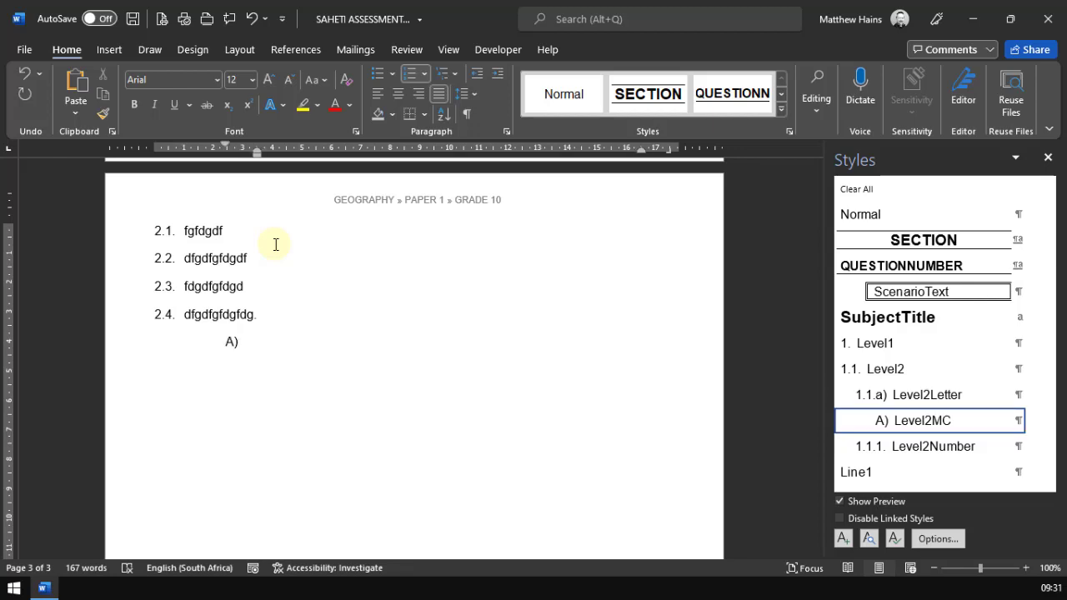
pyautogui.hotkey('shift', 'Tab')
pyautogui.press('BackSpace')
pyautogui.press('BackSpace')
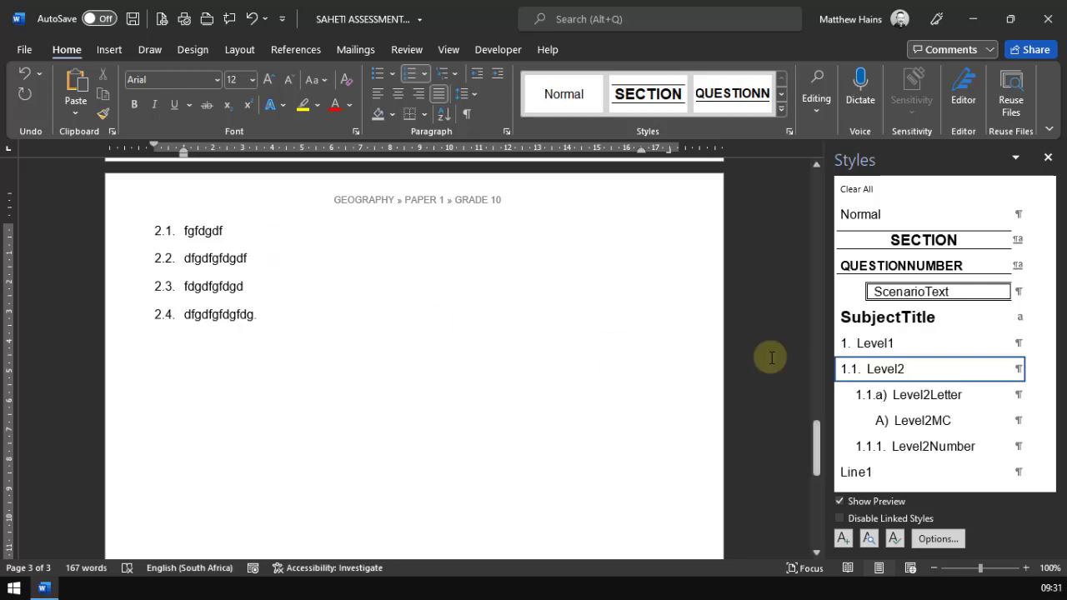
# Add multiple-choice options A) to D) with placeholder text beneath question 2.4.
pyautogui.scroll(-2, 1050, 342)
pyautogui.scroll(-3, 1050, 348)
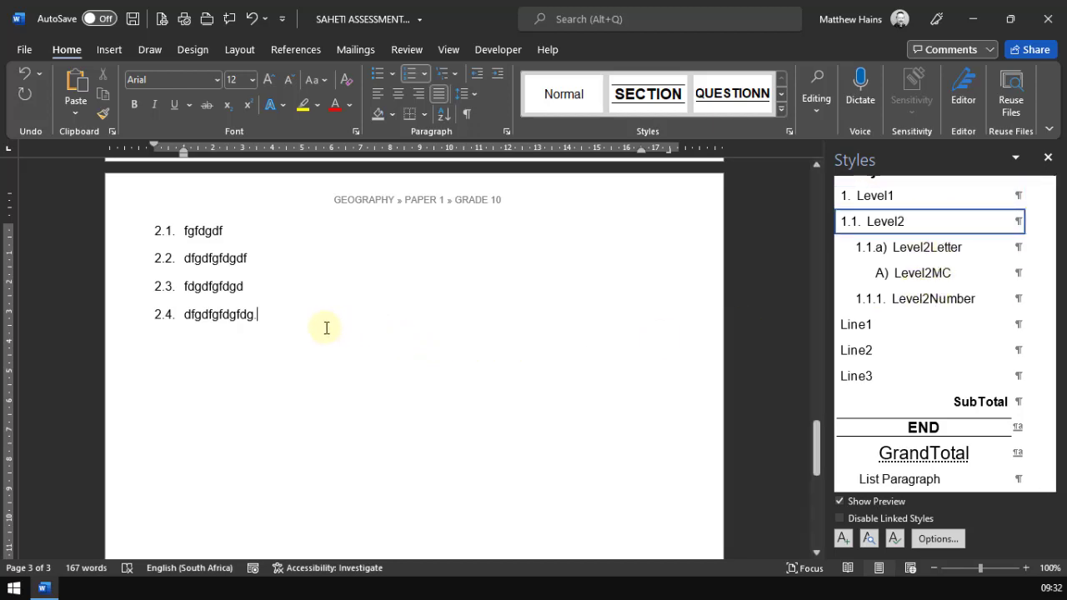
pyautogui.write('fdsfdg')
pyautogui.press('Return')
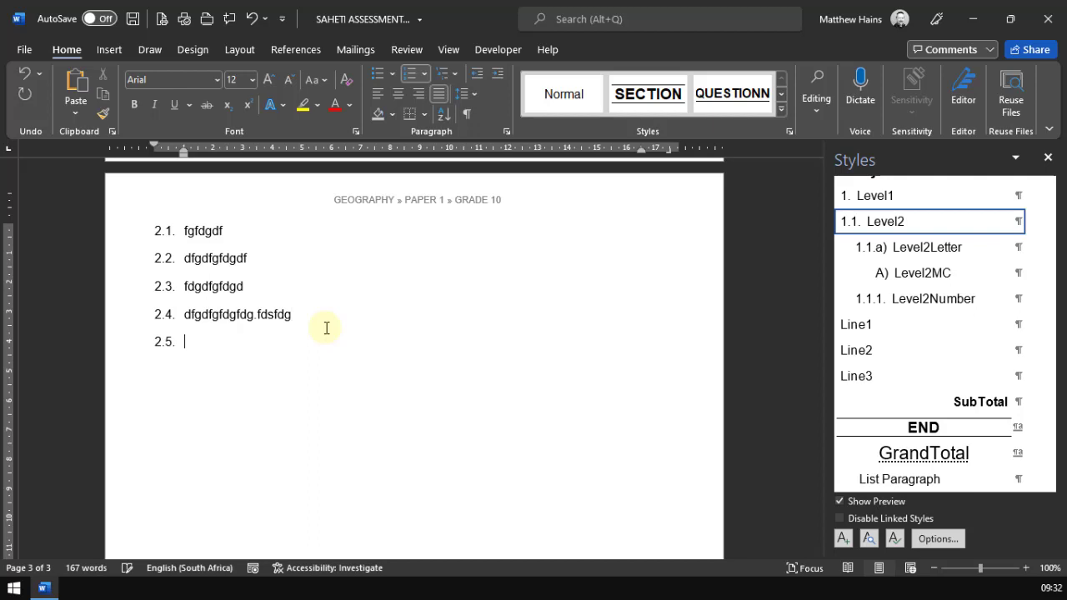
pyautogui.press('Tab')
pyautogui.press('Tab')
pyautogui.write('dsfdsf')
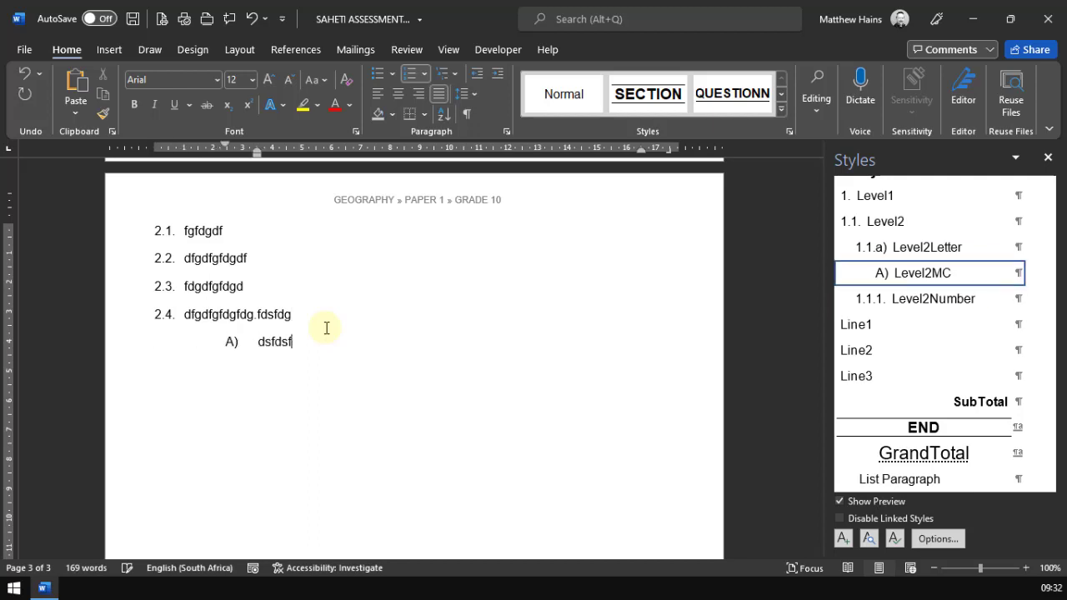
pyautogui.press('Return')
pyautogui.write('sdfsdfdsf')
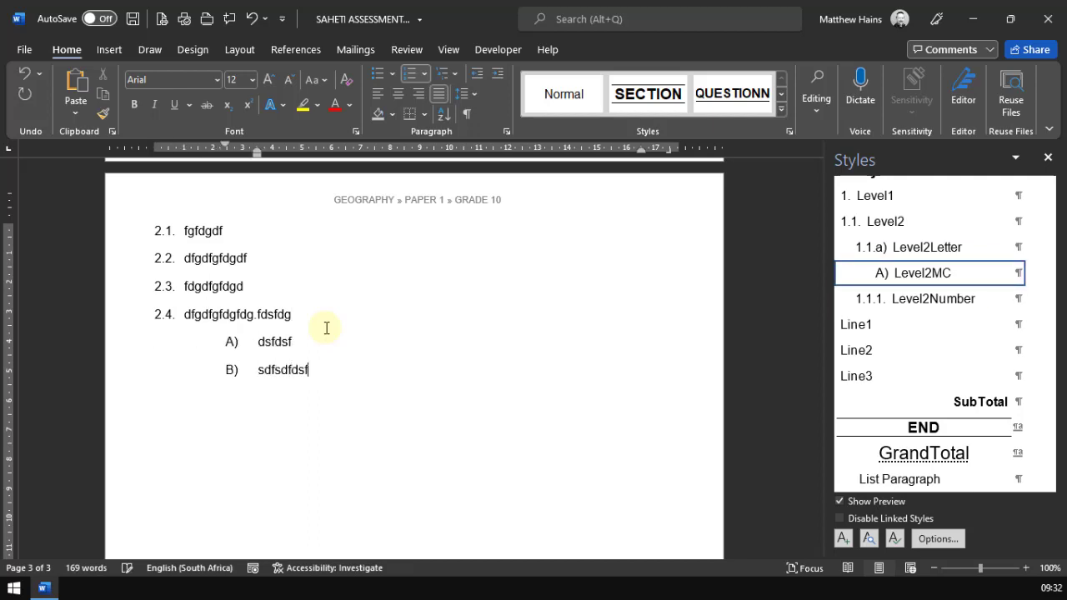
pyautogui.press('Return')
pyautogui.write('dsfdsfsdf')
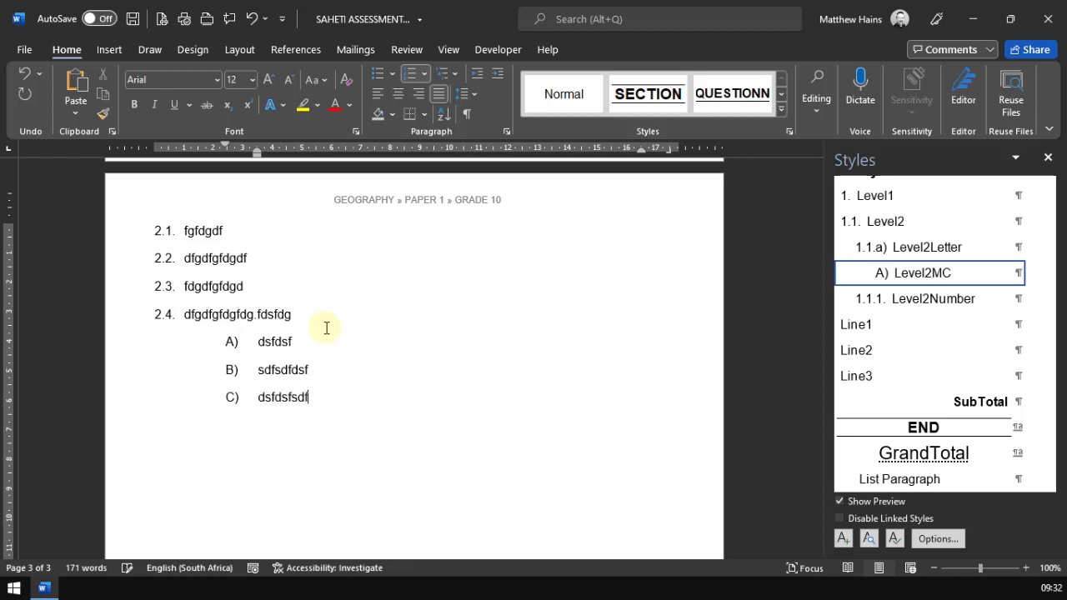
pyautogui.press('Return')
pyautogui.write('sdfdsfsdfs')
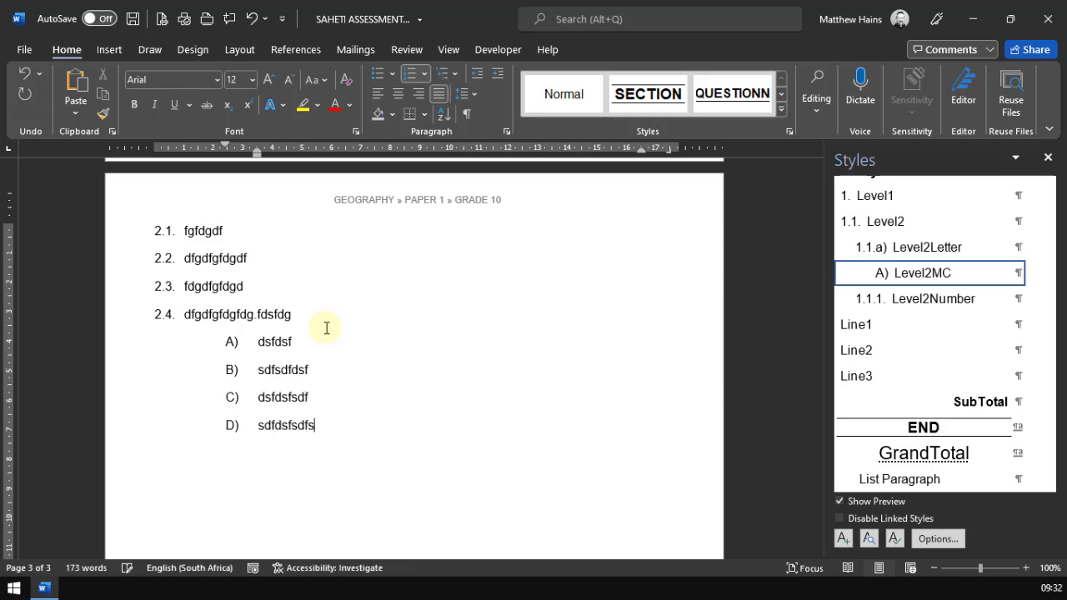
pyautogui.press('Return')
# Promote the empty line after D) back up to question 2.5.
pyautogui.hotkey('shift', 'Tab')
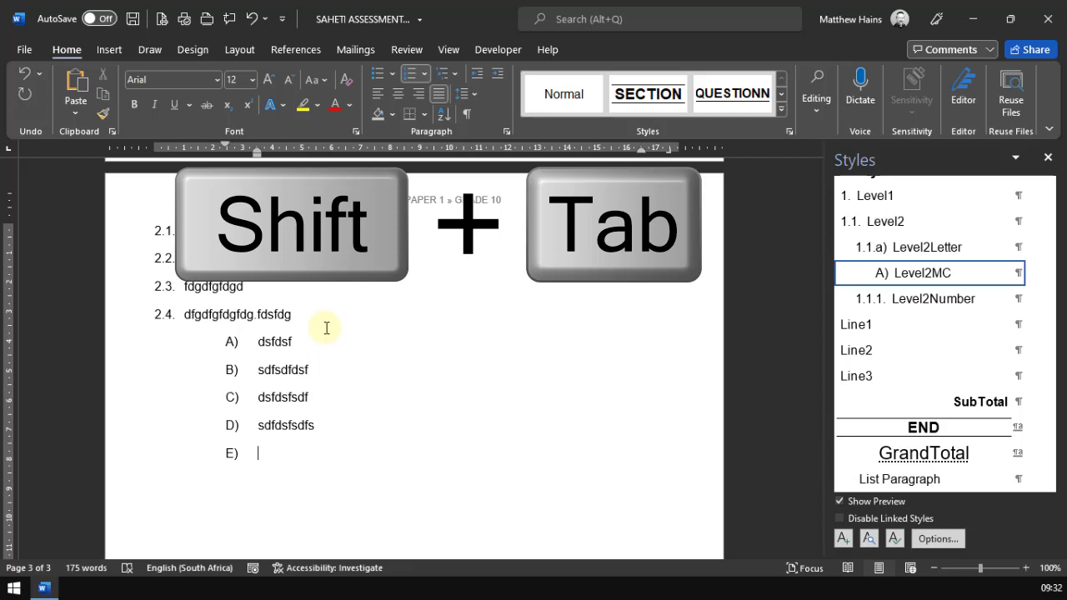
pyautogui.hotkey('shift', 'Tab')
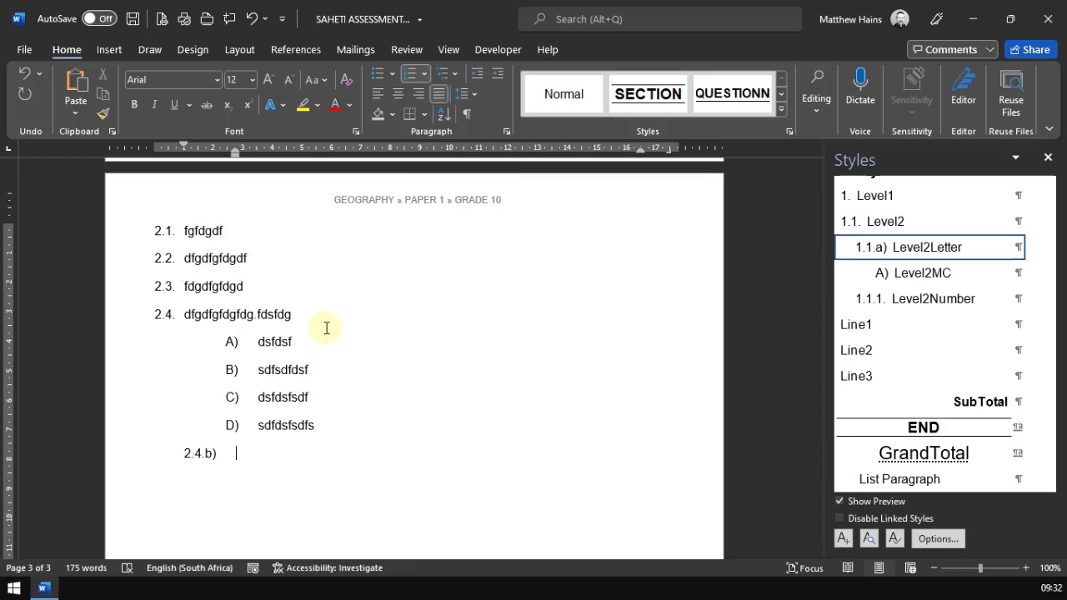
pyautogui.hotkey('shift', 'Tab')
pyautogui.hotkey('shift', 'Tab')
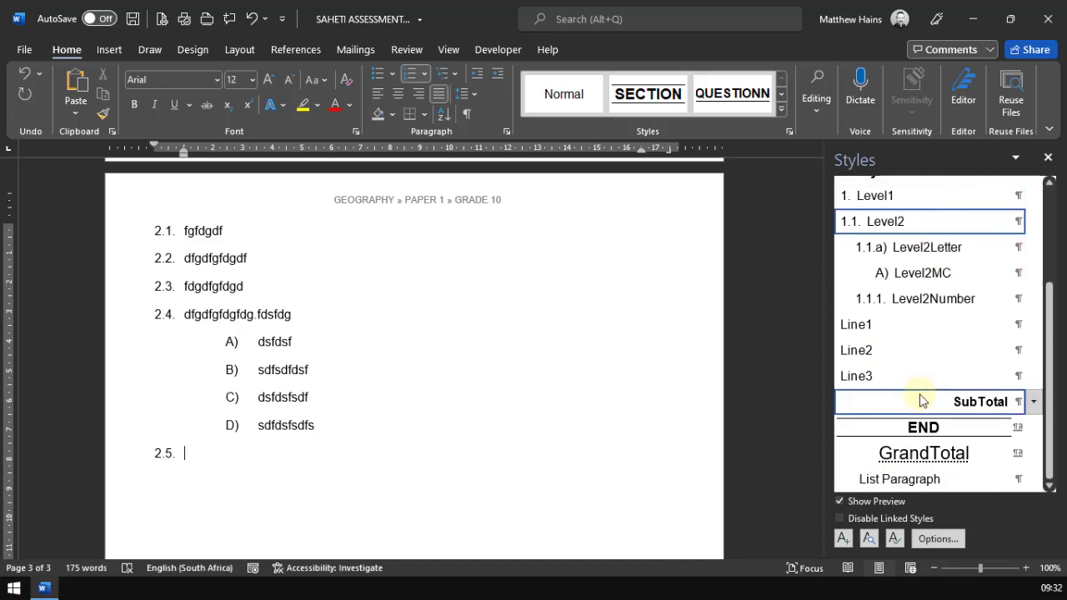
# Turn 2.5 into a placeholder paragraph styled ScenarioText, then insert a page break below it.
pyautogui.scroll(3, 921, 400)
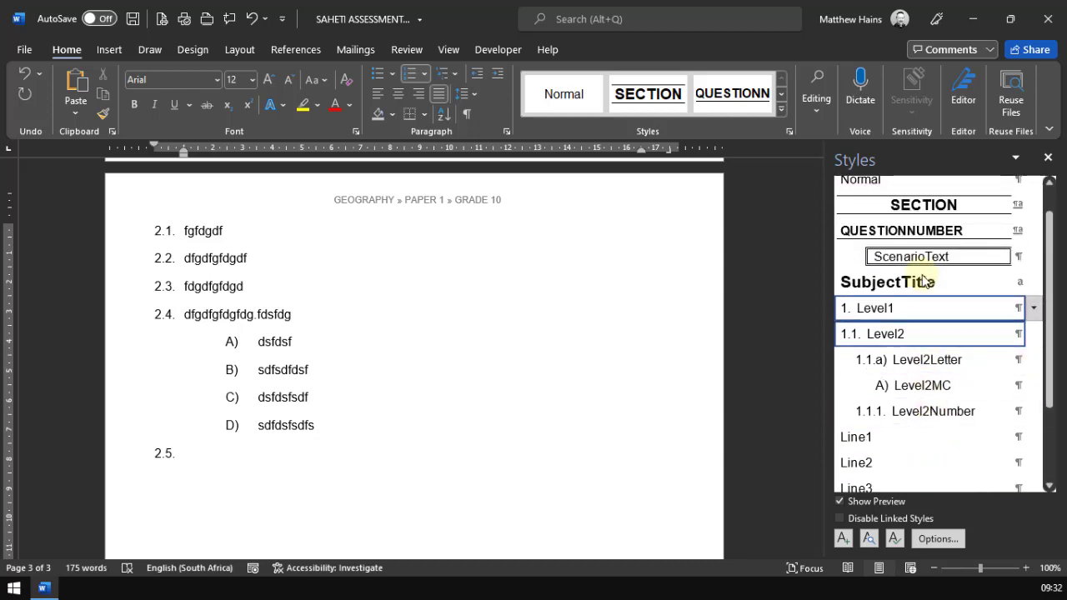
pyautogui.scroll(-1, 385, 419)
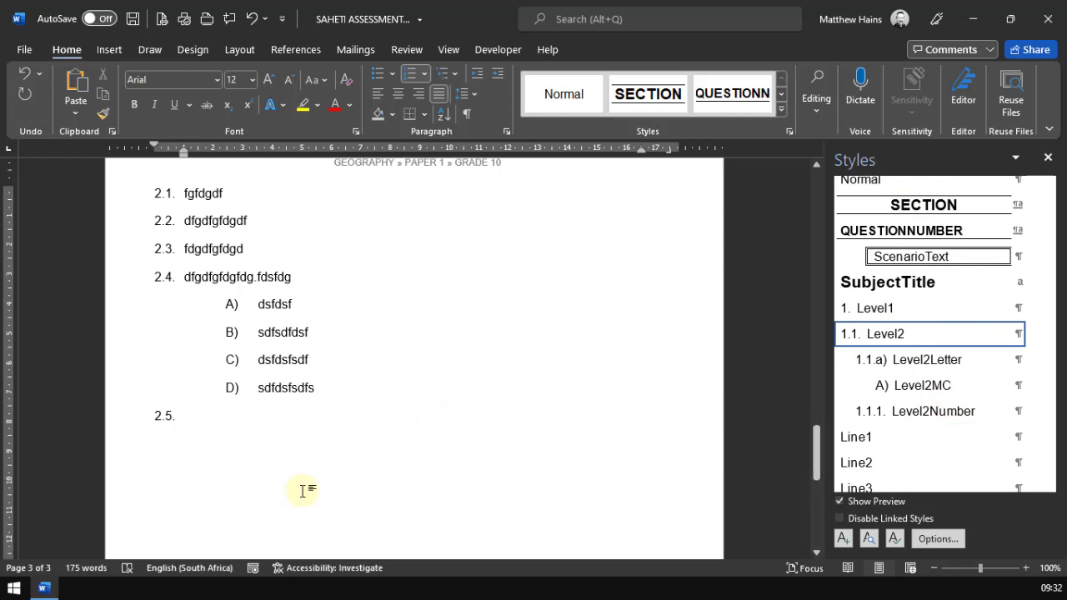
pyautogui.press('BackSpace')
pyautogui.press('BackSpace')
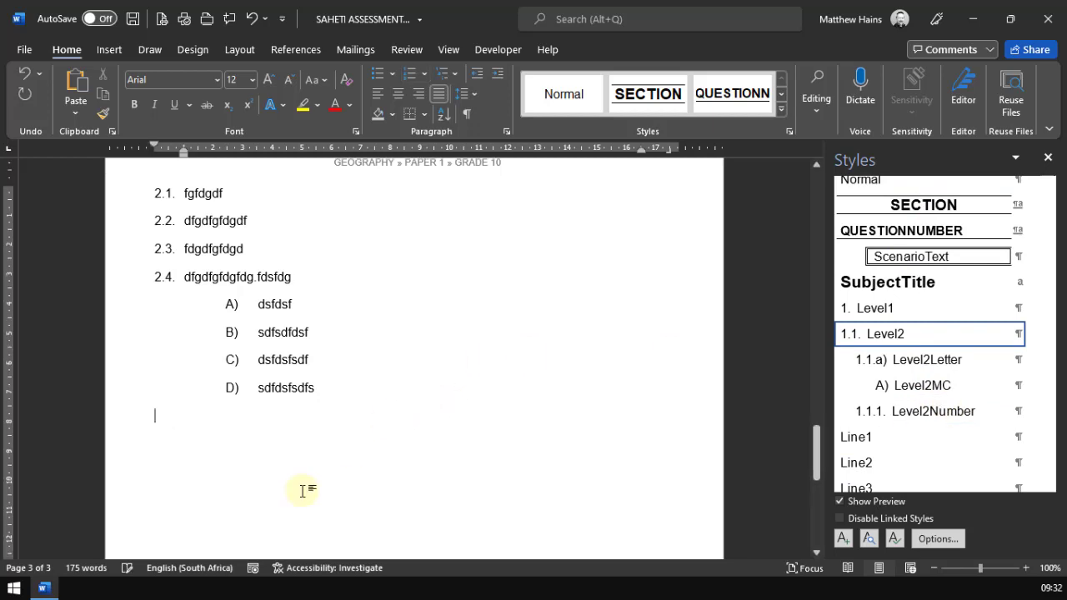
pyautogui.write('kjhdfk kjdsf kjhdsf kjhdsf ')
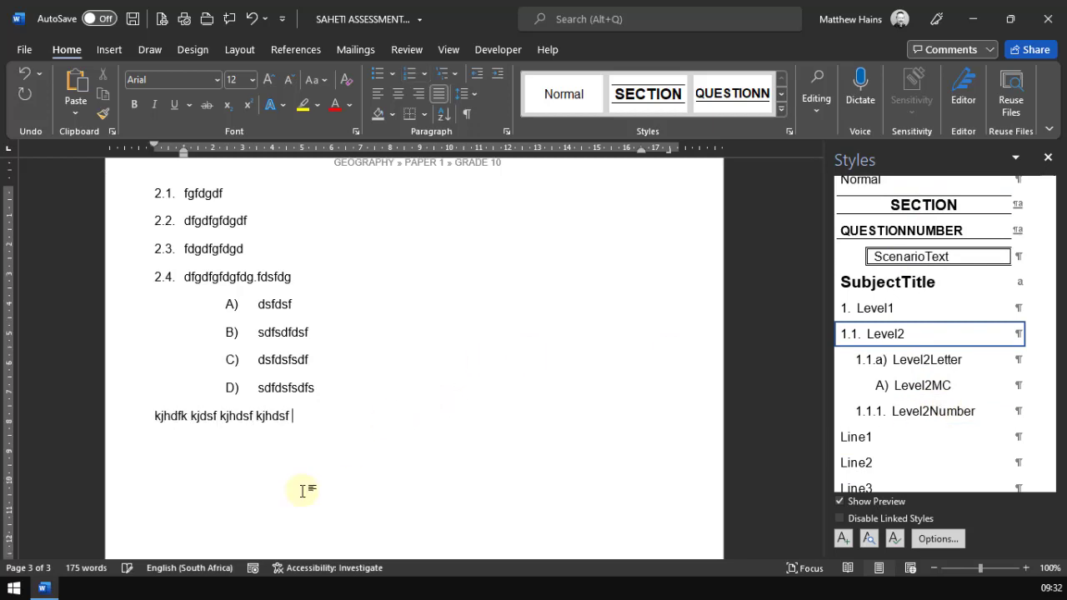
pyautogui.write('kjhdsf kjshfd kjsdhf ksjdf h')
pyautogui.press('Return')
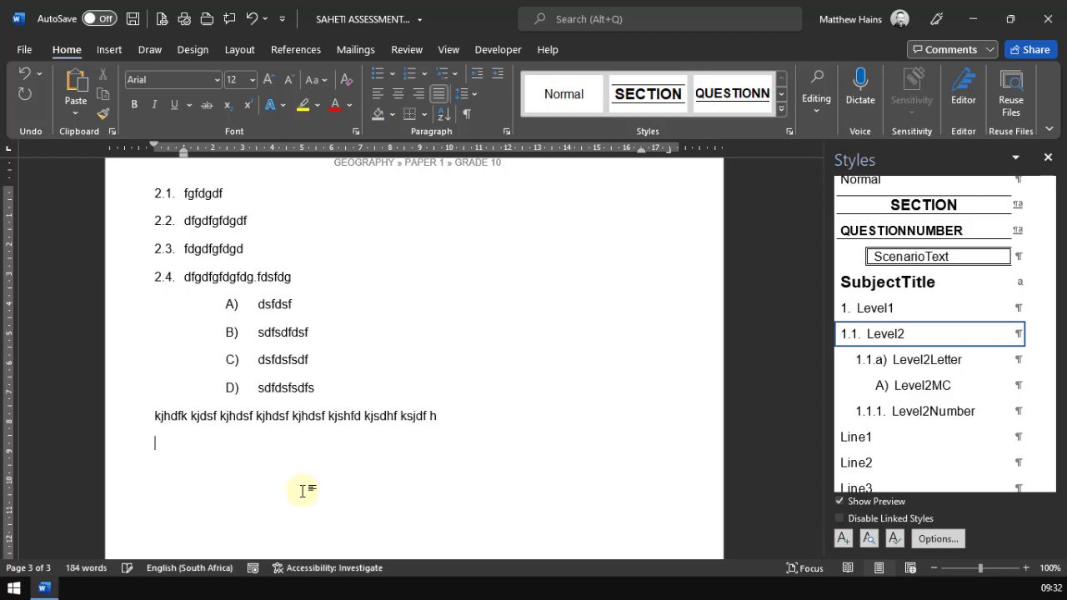
pyautogui.click(296, 423)
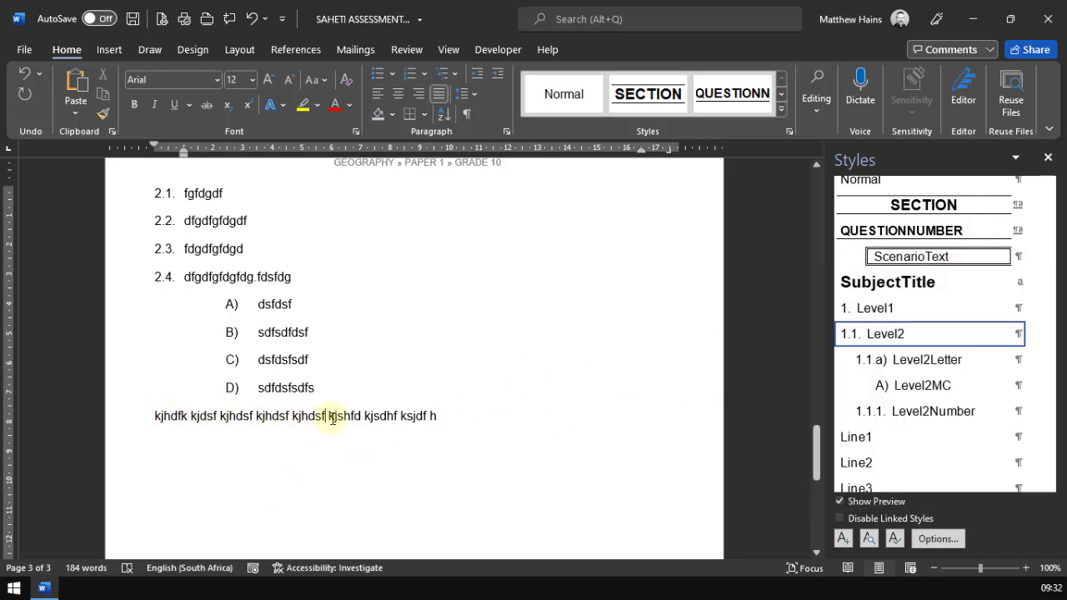
pyautogui.click(914, 258)
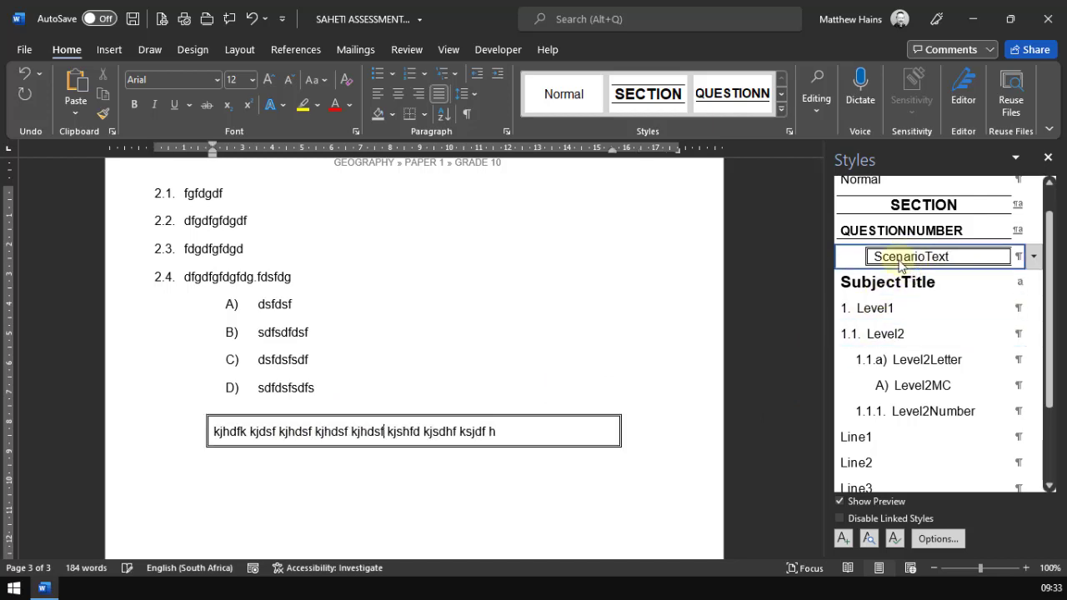
pyautogui.click(518, 462)
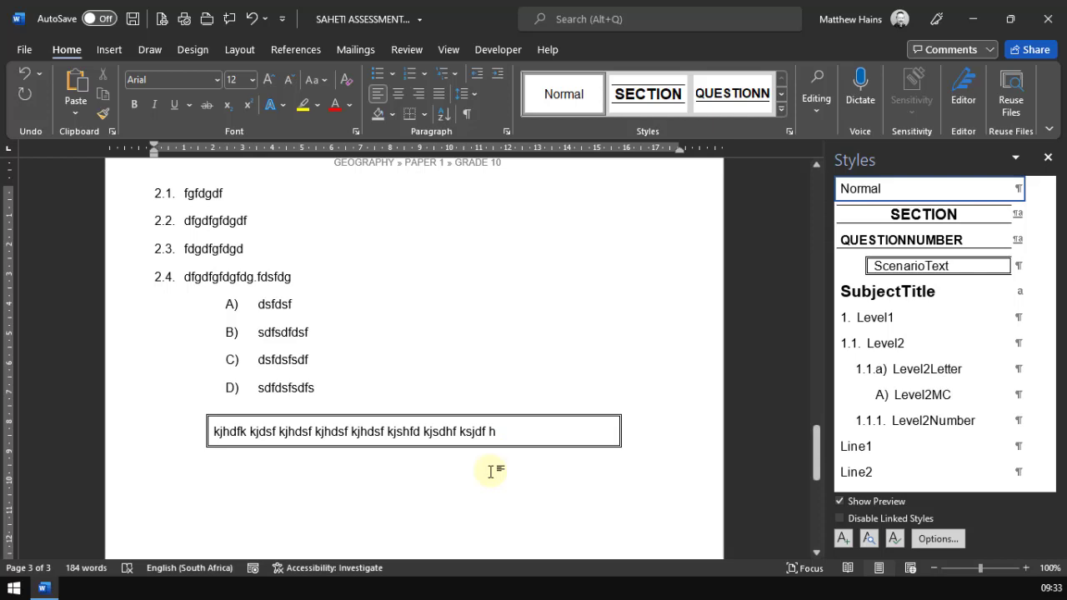
pyautogui.hotkey('ctrl', 'Return')
# Apply the Level2 question style to the empty line on page 4.
pyautogui.scroll(-3, 490, 470)
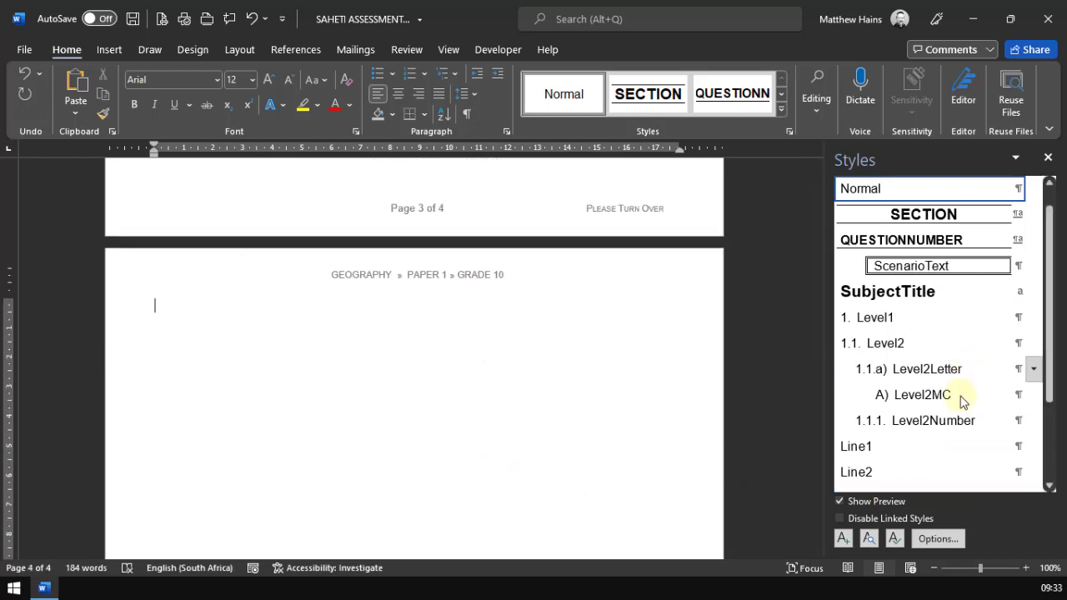
pyautogui.scroll(-3, 960, 407)
pyautogui.scroll(-1, 957, 414)
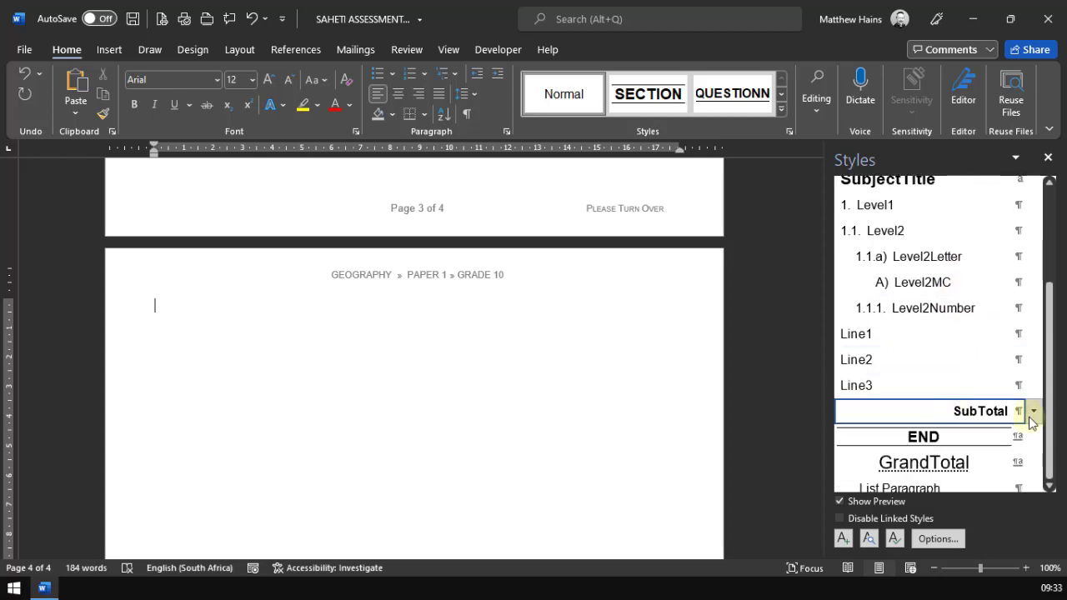
pyautogui.click(283, 362)
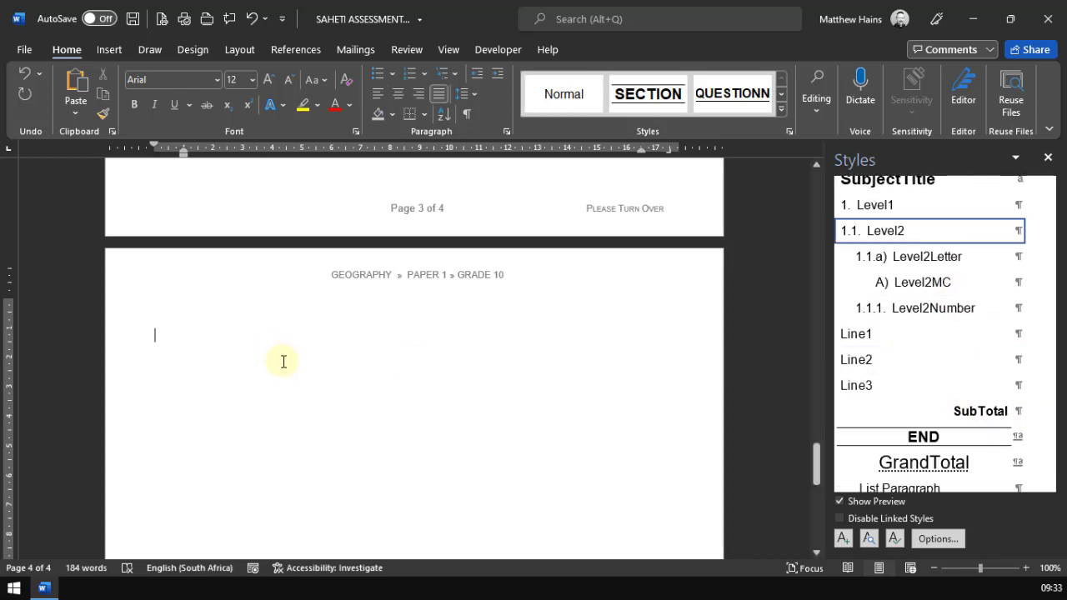
pyautogui.click(903, 233)
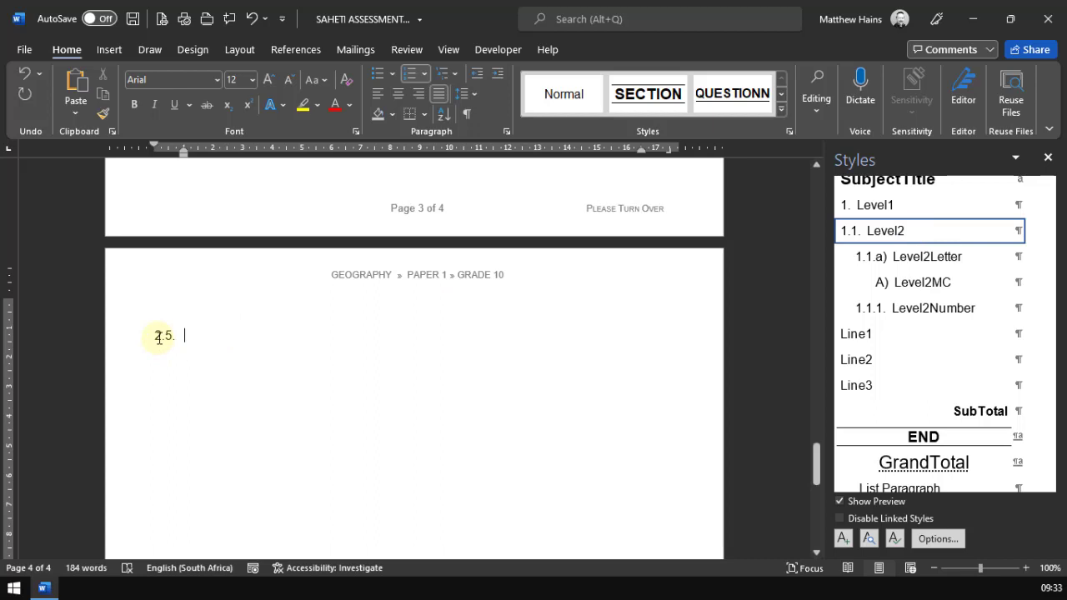
# Set the numbering value to continue the list, advanced to 3 and 1, giving 3.1.
pyautogui.rightClick(161, 335)
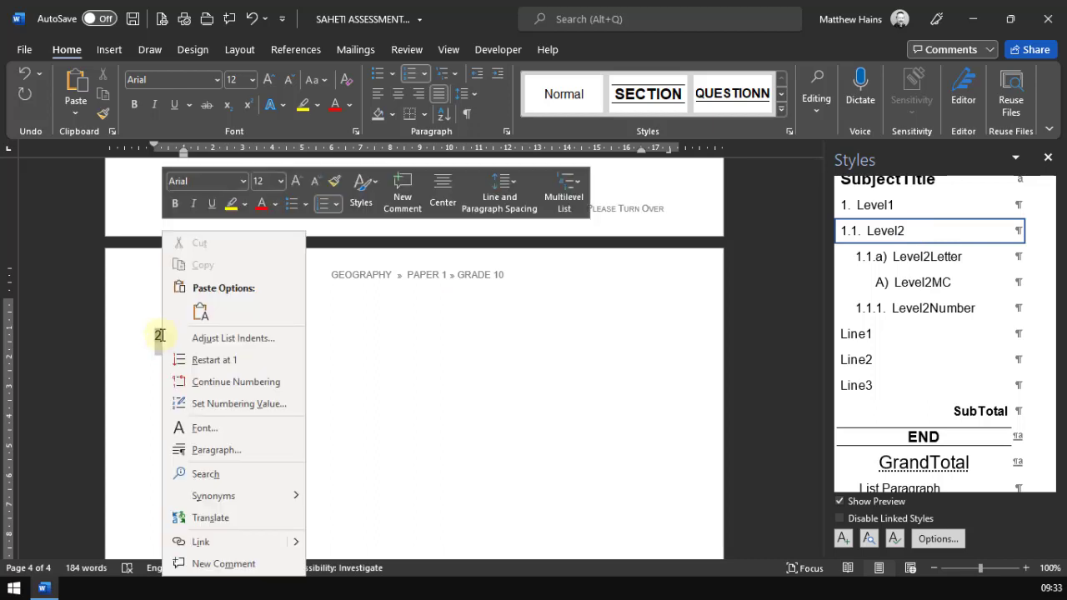
pyautogui.click(219, 404)
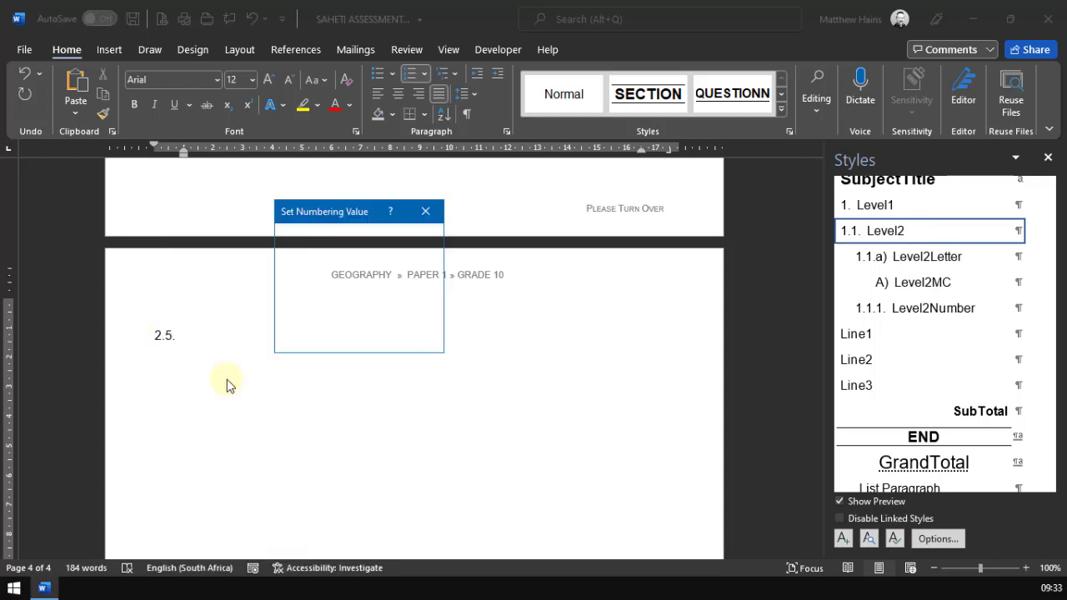
pyautogui.click(322, 252)
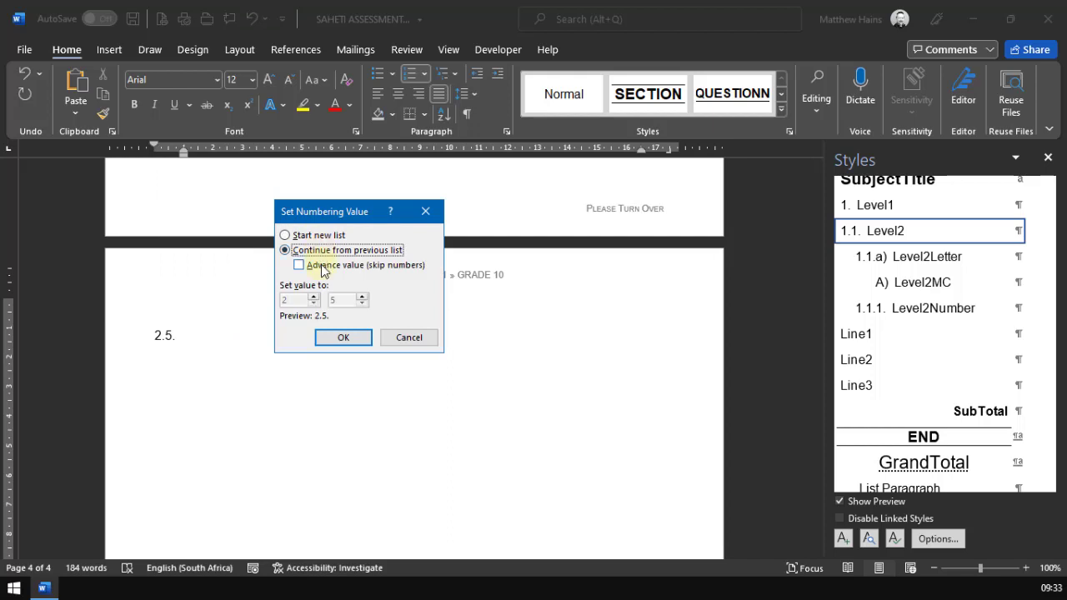
pyautogui.click(321, 268)
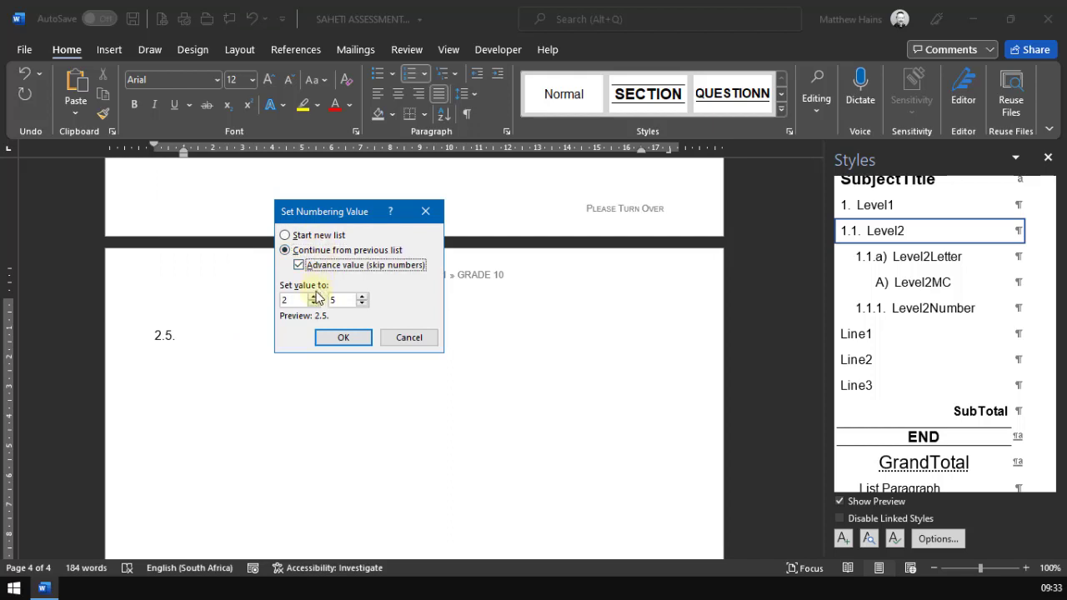
pyautogui.click(314, 297)
pyautogui.click(362, 303)
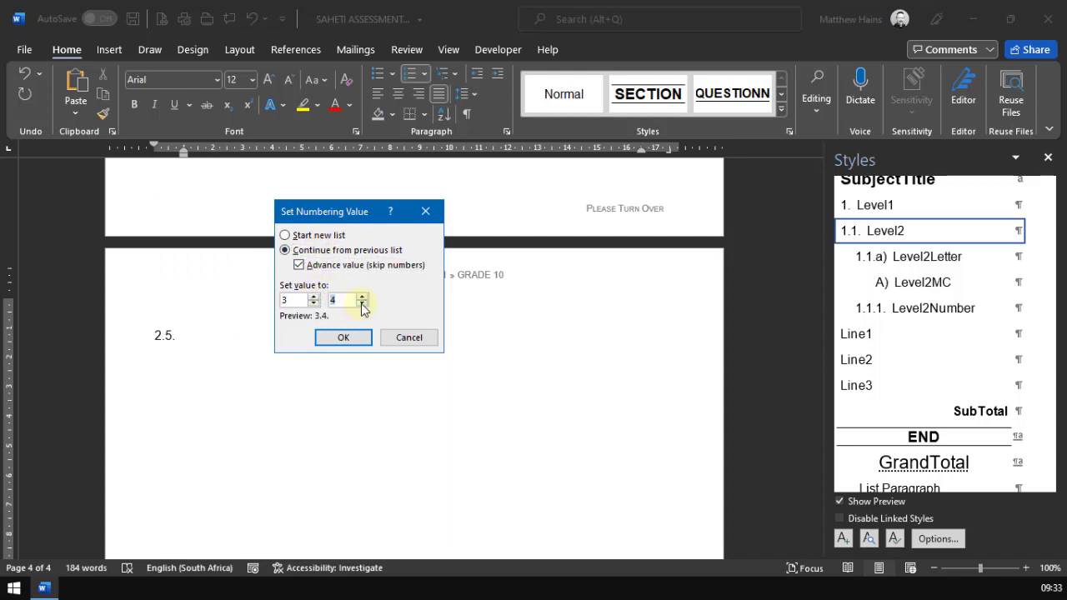
pyautogui.click(362, 305)
pyautogui.click(342, 337)
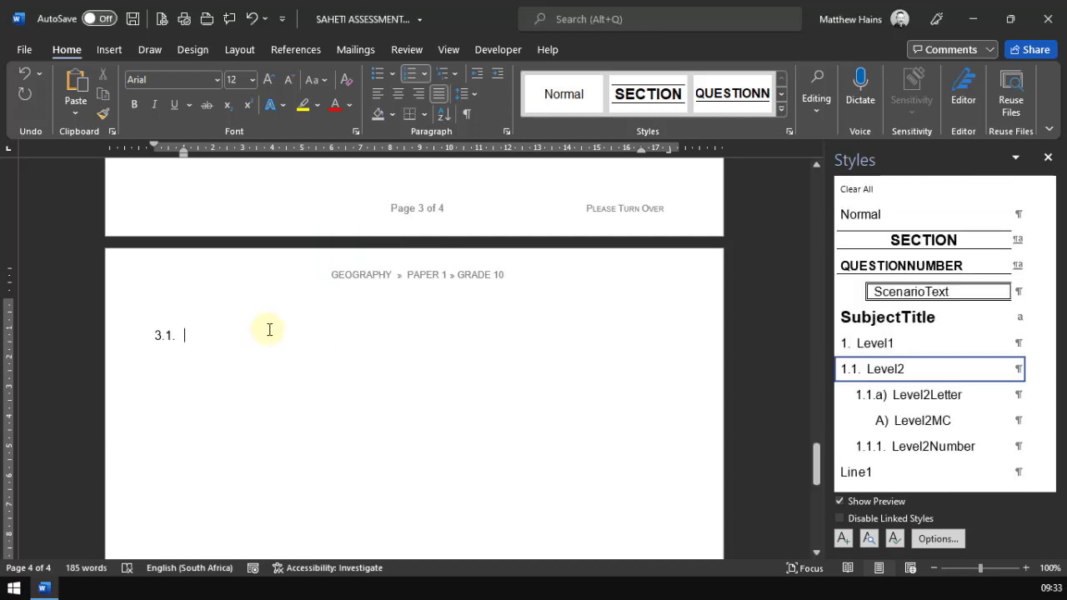
# Type placeholder text for 3.1 with a (5) mark at the right margin, then start 3.2.
pyautogui.write('hsdkjhkdshfksjdhkdshfkhdsf.')
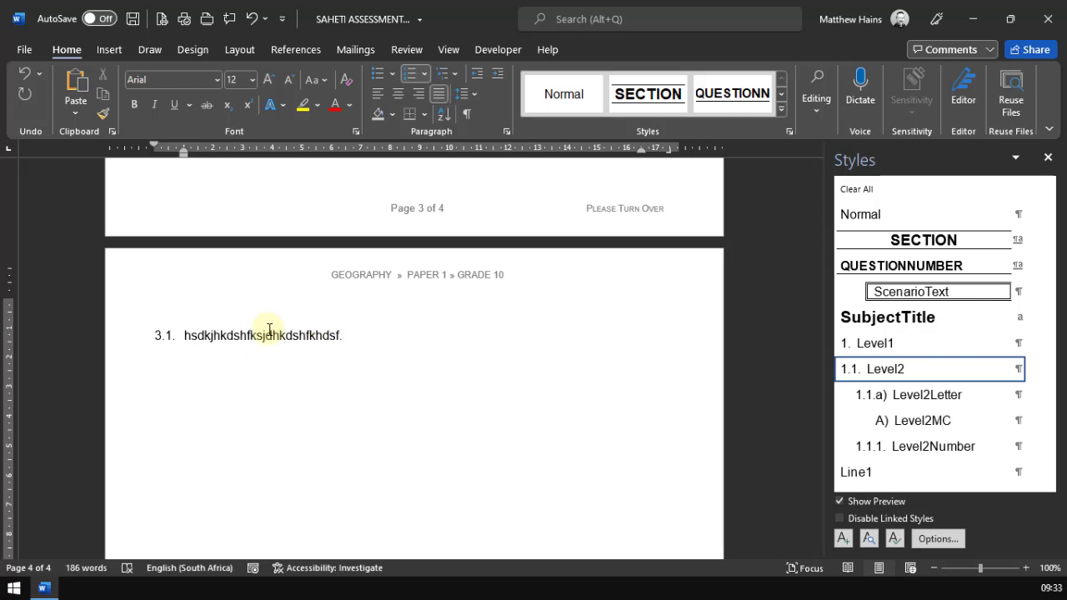
pyautogui.press('Tab')
pyautogui.write('(5)')
pyautogui.press('Return')
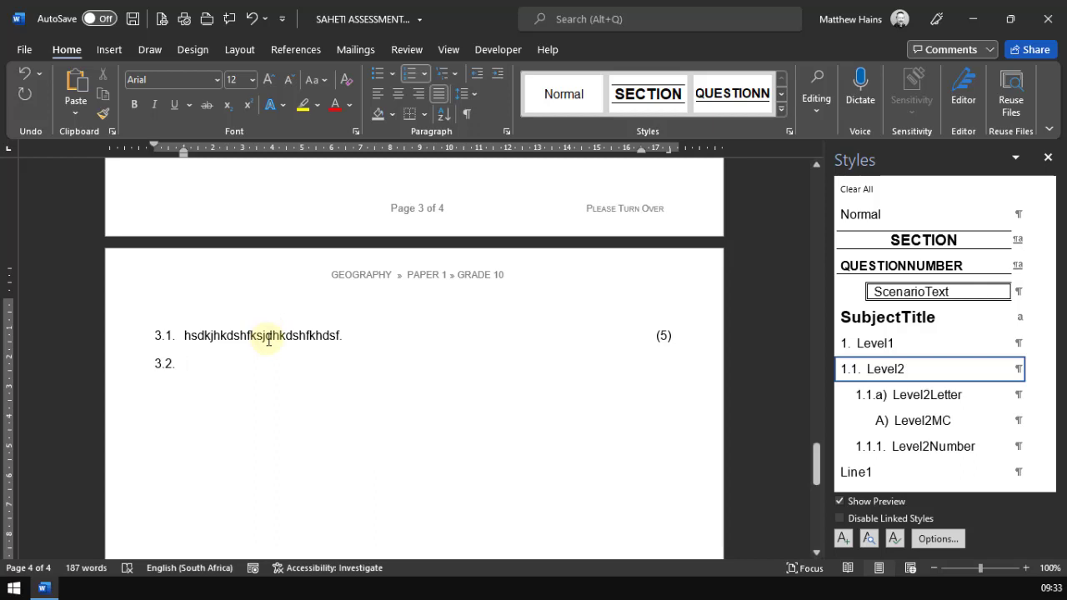
# Apply the Line1 style and create five tab-leader answer lines under question 3.1.
pyautogui.scroll(-3, 920, 374)
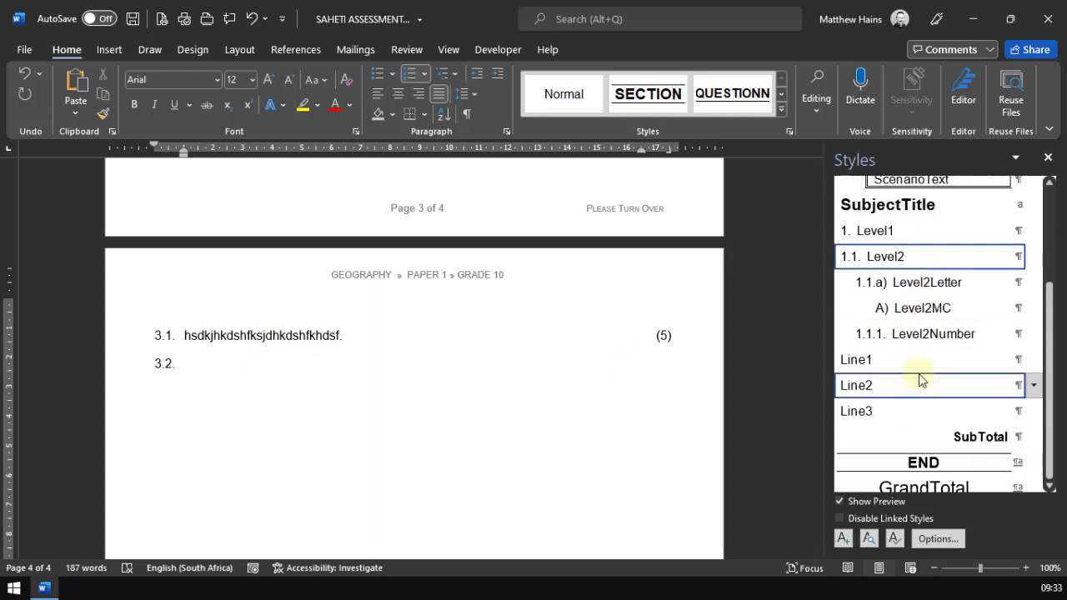
pyautogui.moveTo(903, 360)
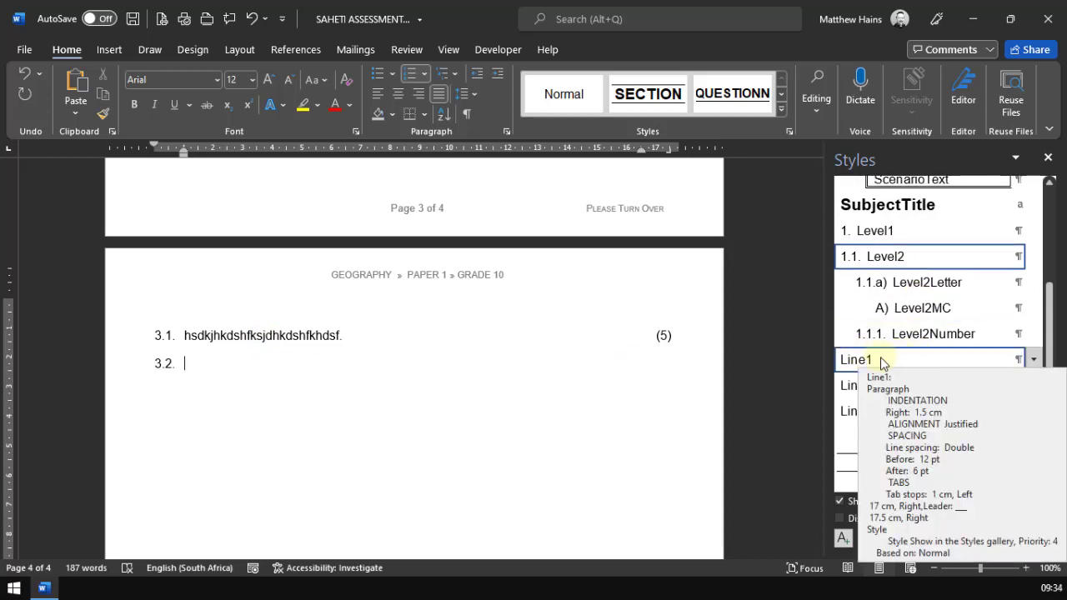
pyautogui.click(884, 360)
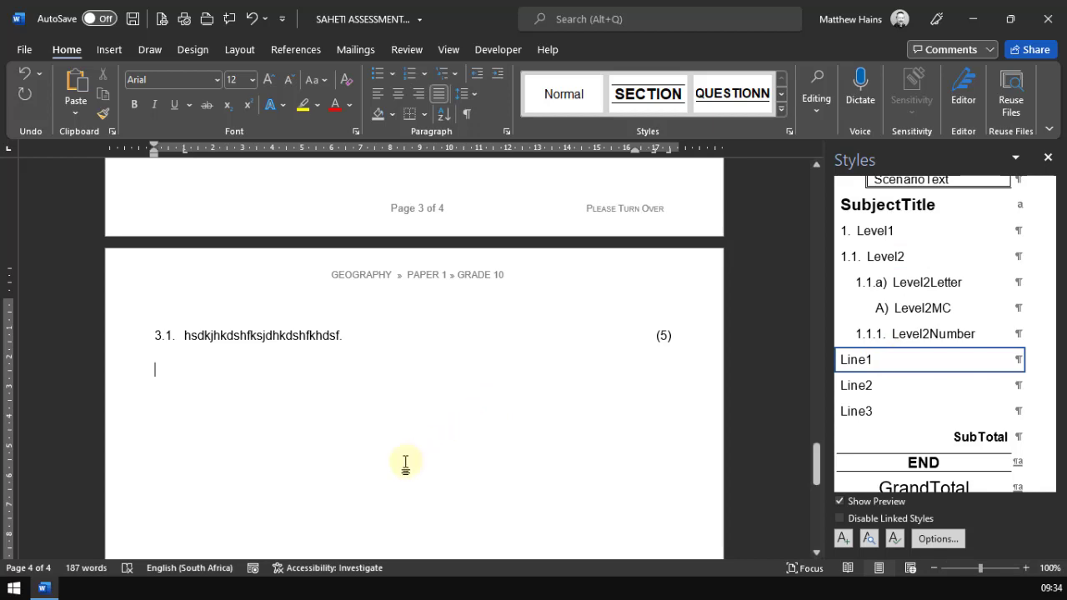
pyautogui.press('Tab')
pyautogui.press('Tab')
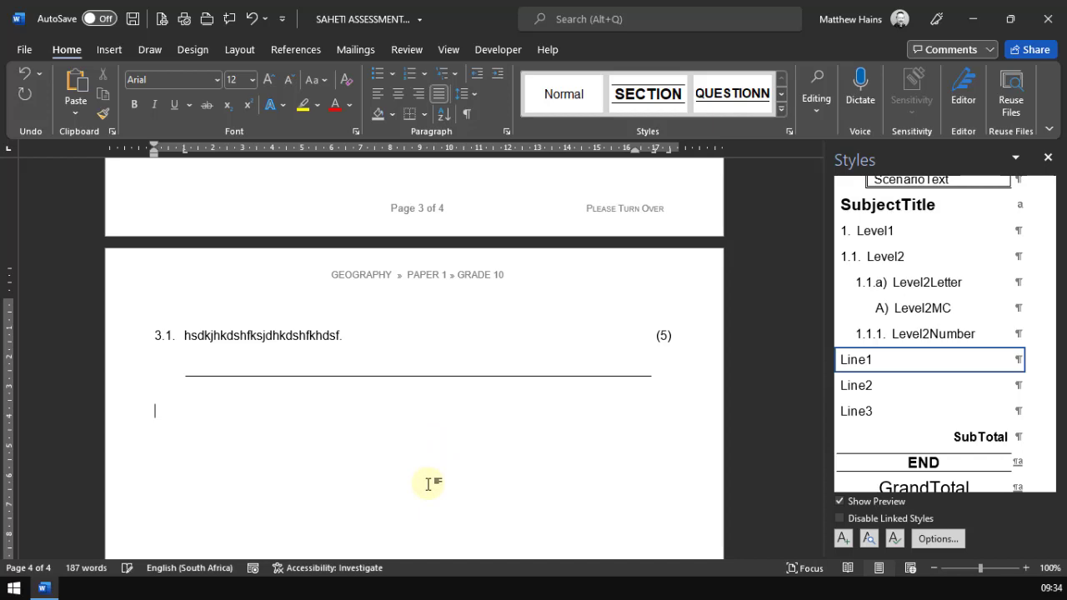
pyautogui.press('Tab')
pyautogui.press('Return')
pyautogui.press('Tab')
pyautogui.press('Tab')
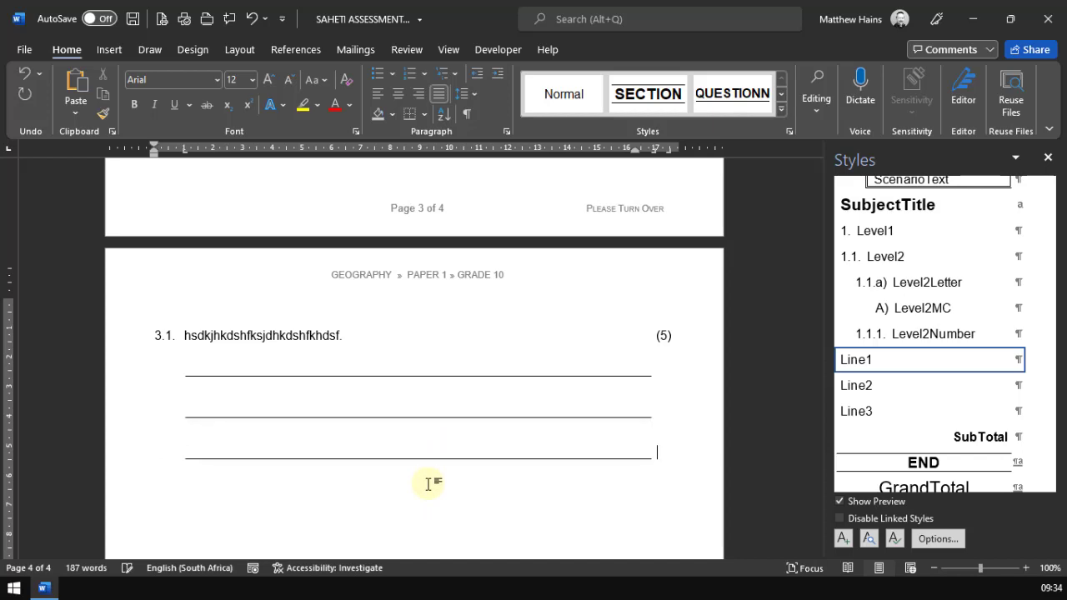
pyautogui.press('Tab')
pyautogui.press('Tab')
pyautogui.press('Tab')
pyautogui.press('Tab')
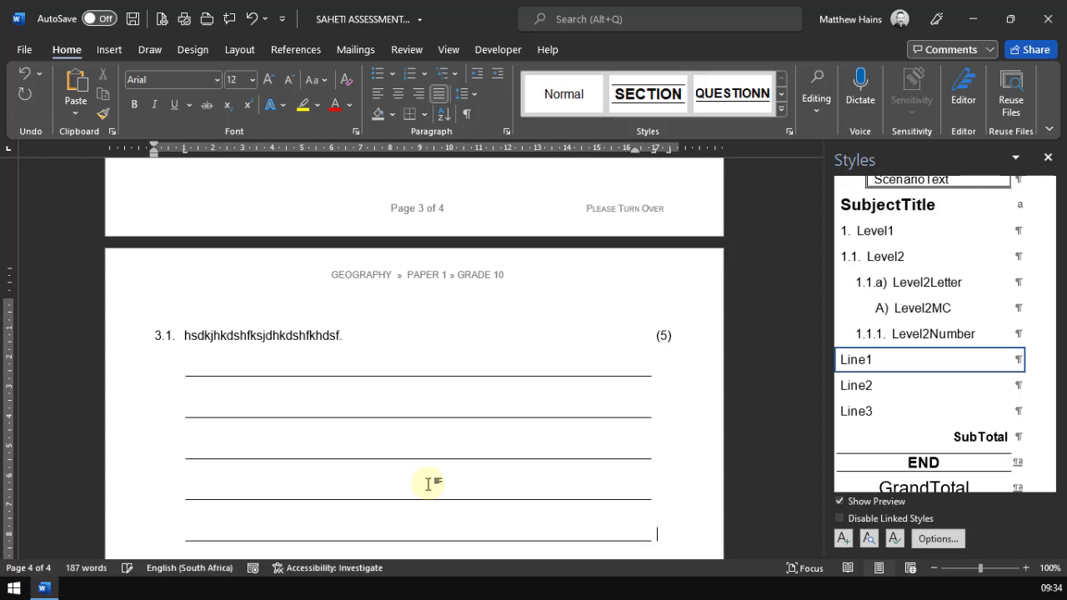
pyautogui.press('Return')
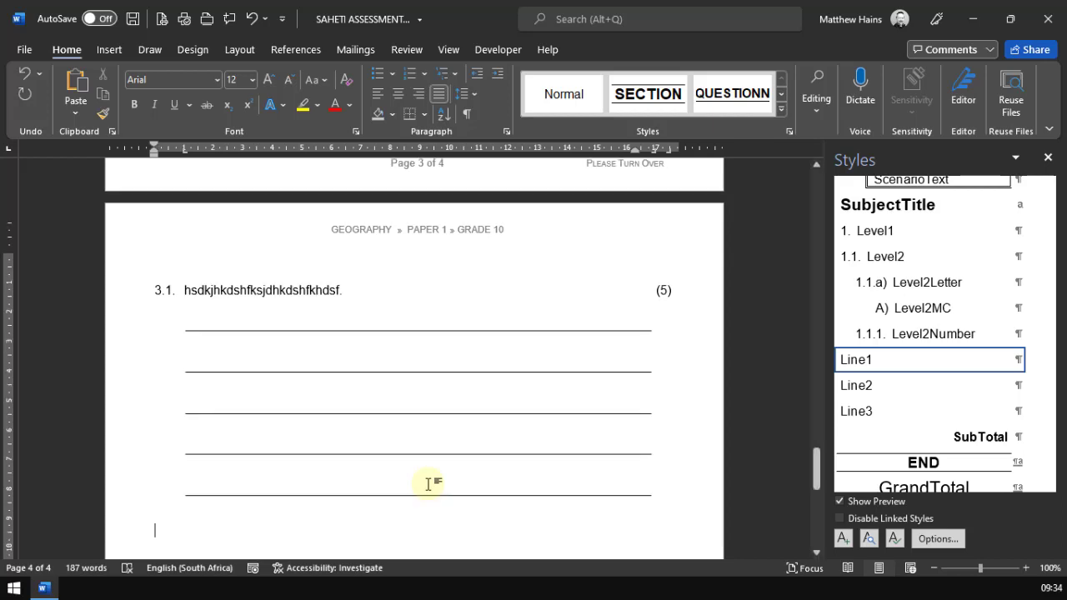
# Add numbered question 3.2 and sub-question 3.2.1, each with placeholder text.
pyautogui.click(900, 264)
pyautogui.scroll(-3, 469, 459)
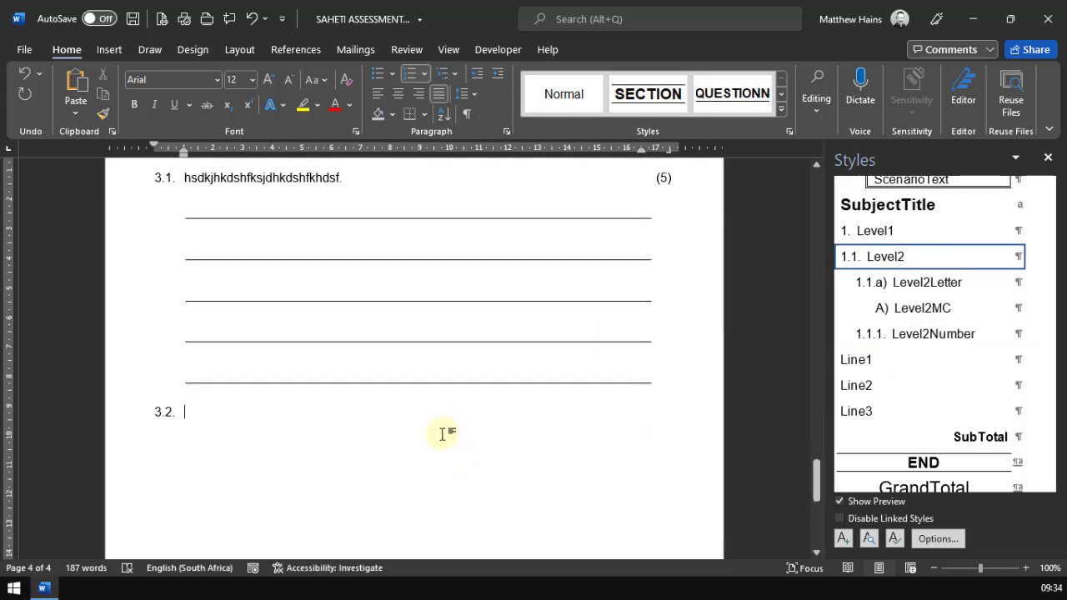
pyautogui.write('kjfdgdflkjgfdlkjfdlkjgljdfg.')
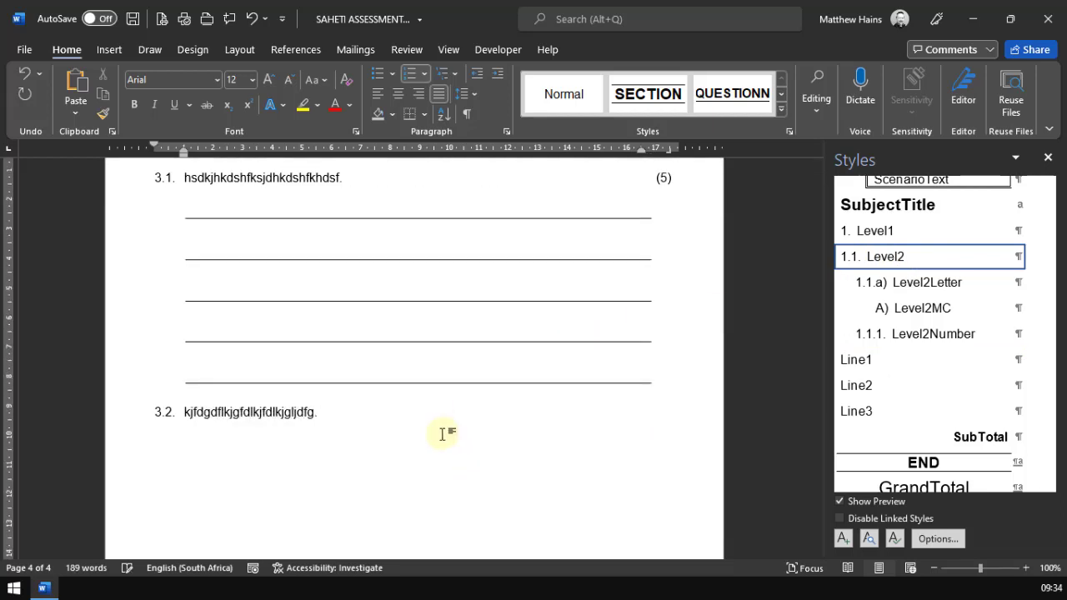
pyautogui.press('Return')
pyautogui.press('Tab')
pyautogui.write('lkjfds')
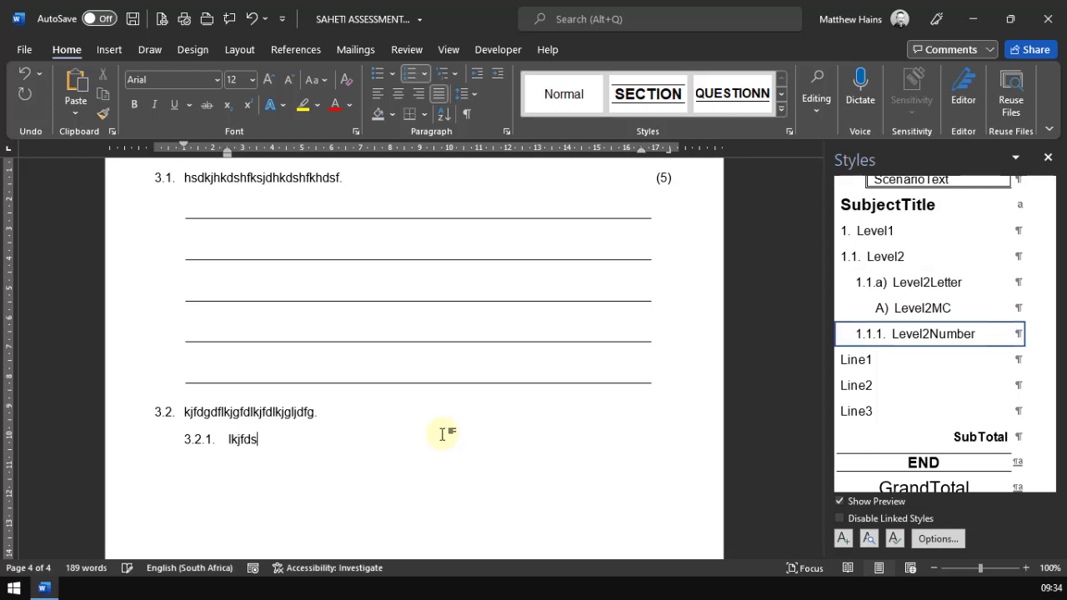
pyautogui.write('lkjsdlkjsdlkjdslkjdslkjds. lkjh')
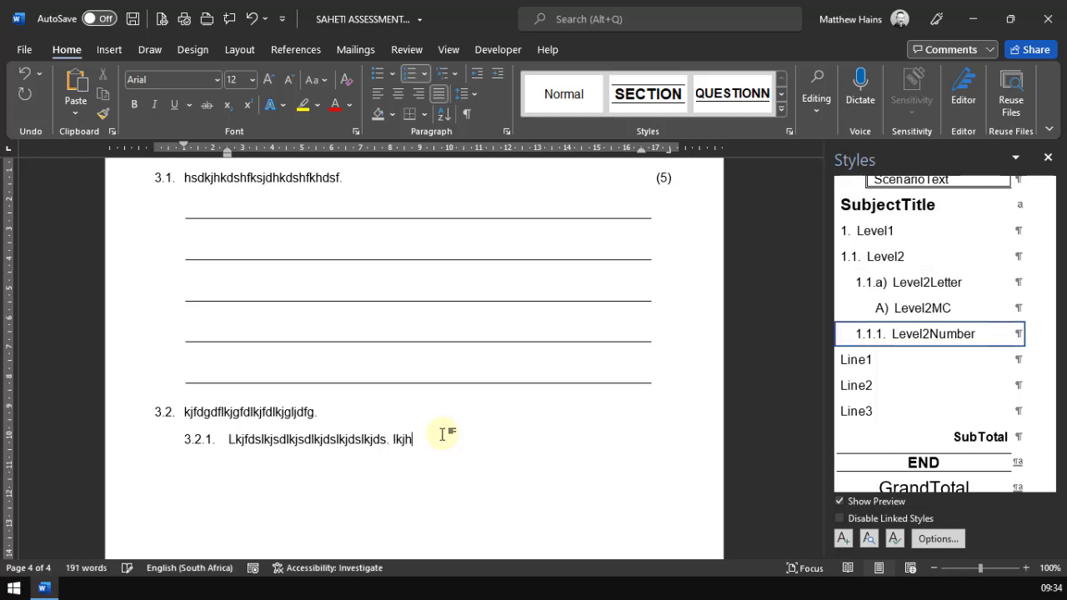
pyautogui.write('dskhjdskfhsd.')
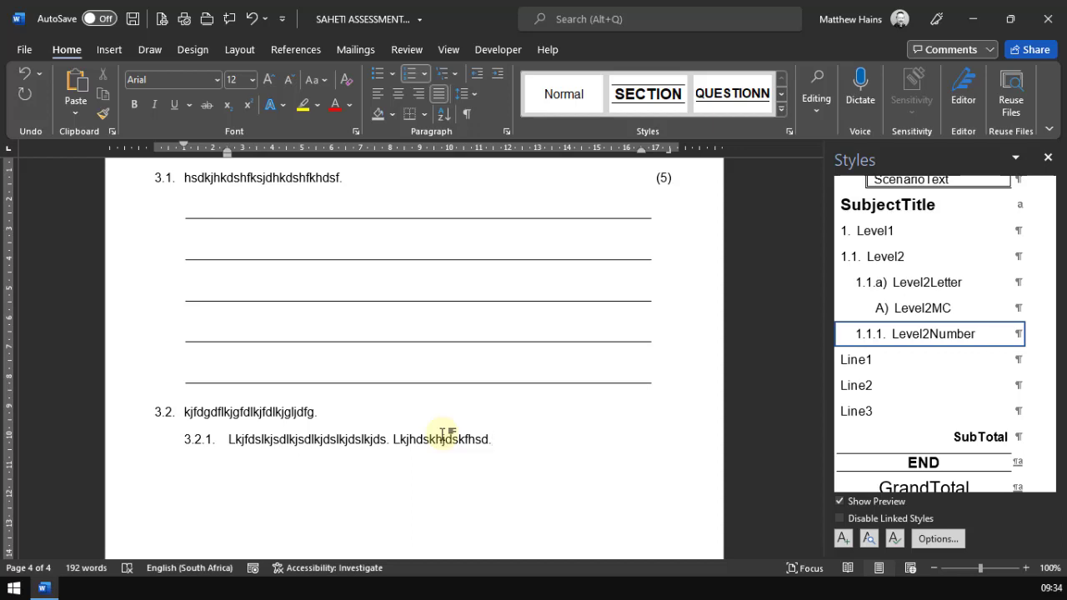
pyautogui.press('Return')
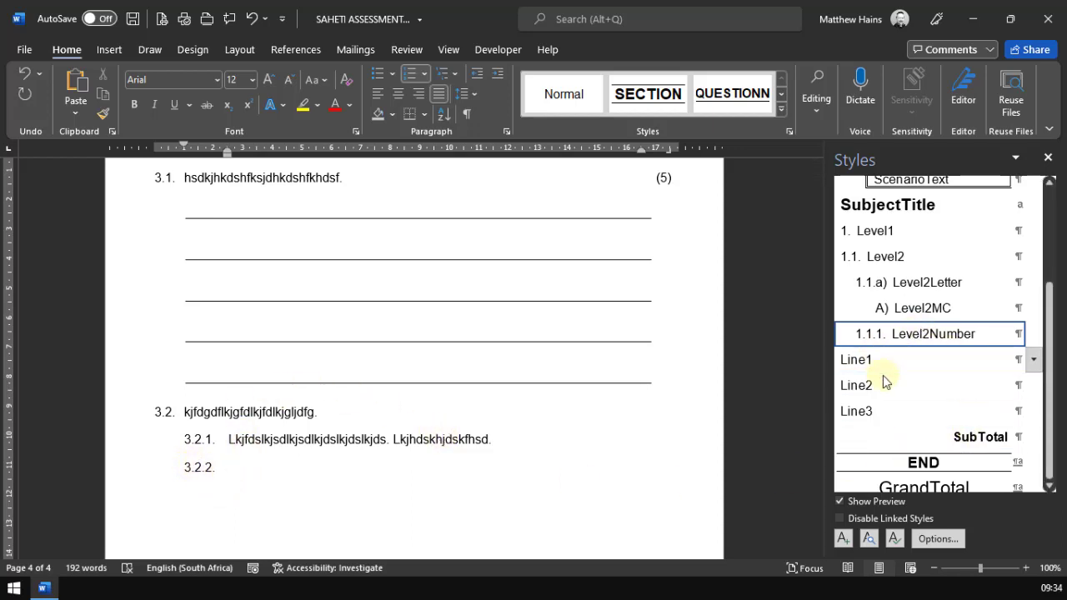
# Create four indented tab-leader answer lines in the Line3 style below 3.2.1.
pyautogui.moveTo(879, 394)
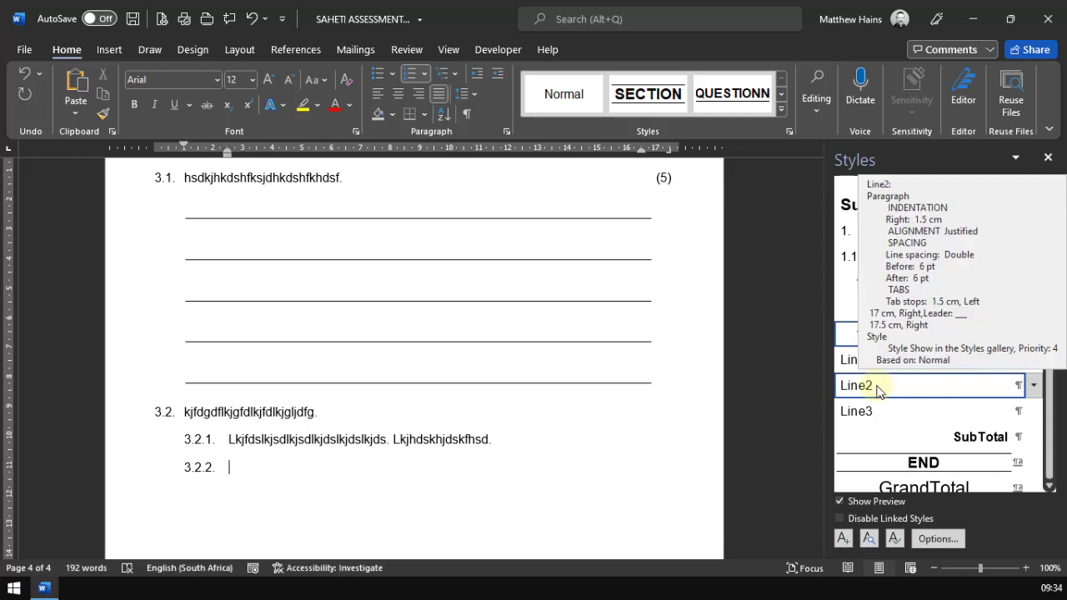
pyautogui.click(877, 391)
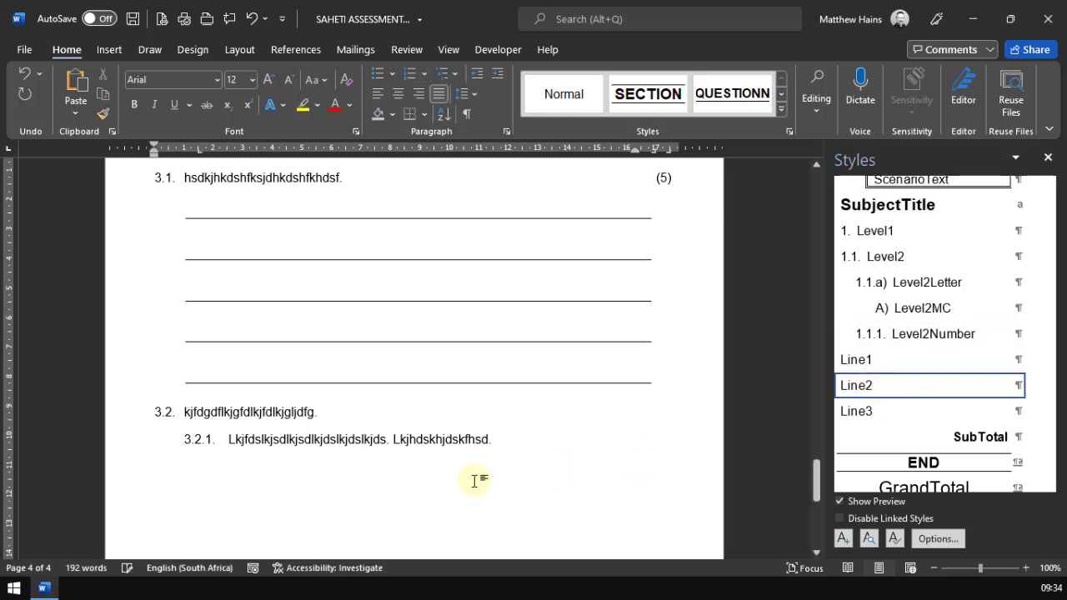
pyautogui.press('Tab')
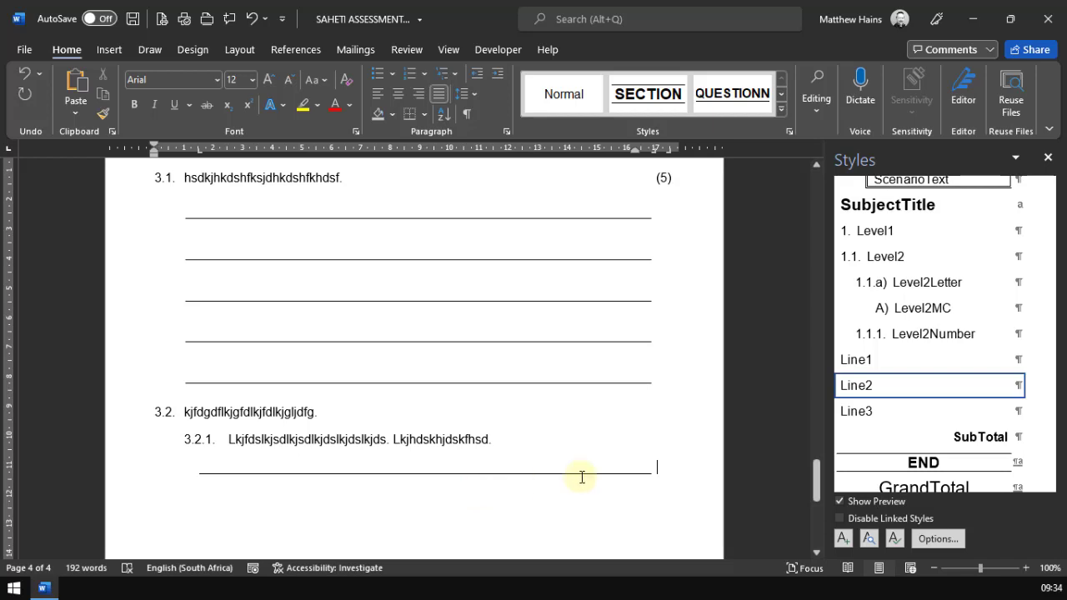
pyautogui.click(875, 412)
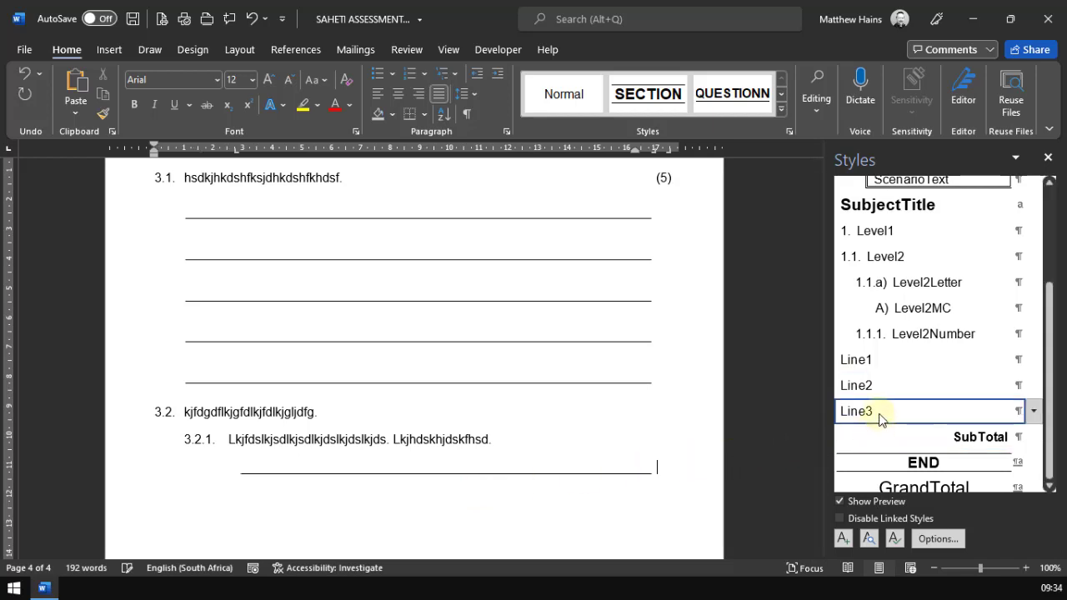
pyautogui.press('Return')
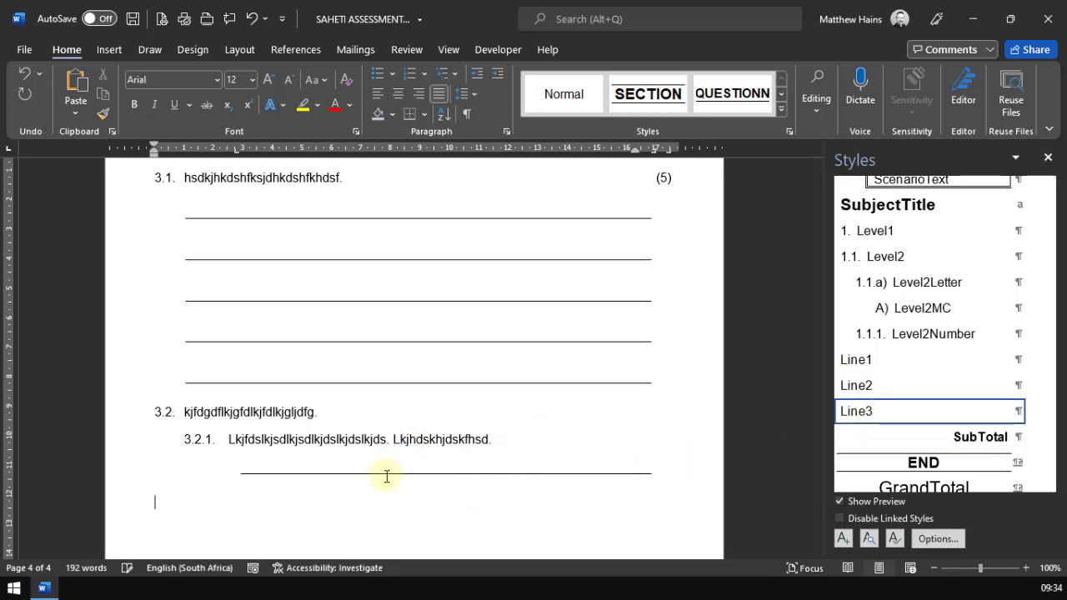
pyautogui.press('Tab')
pyautogui.press('Tab')
pyautogui.press('Return')
pyautogui.press('Tab')
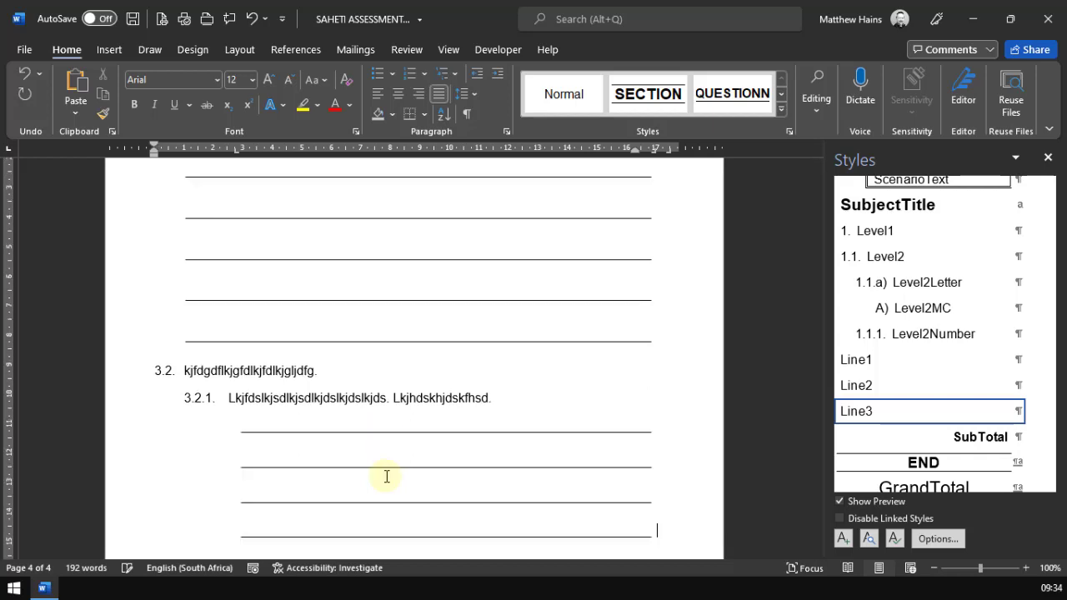
# Compare Line1 and Line2 on the first answer line, then keep it in Line3.
pyautogui.click(301, 431)
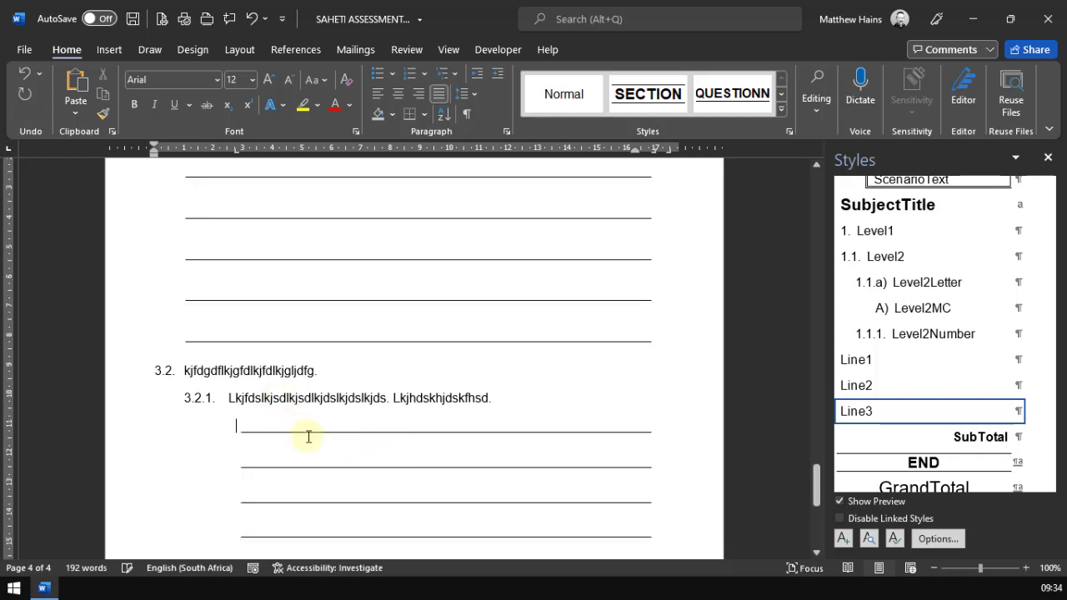
pyautogui.click(865, 385)
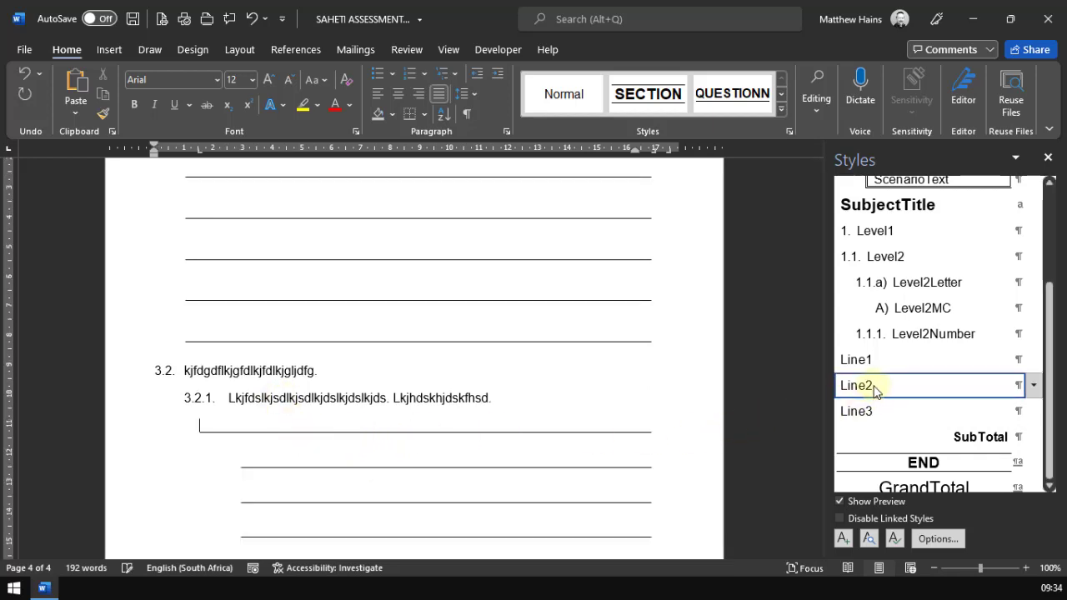
pyautogui.click(872, 364)
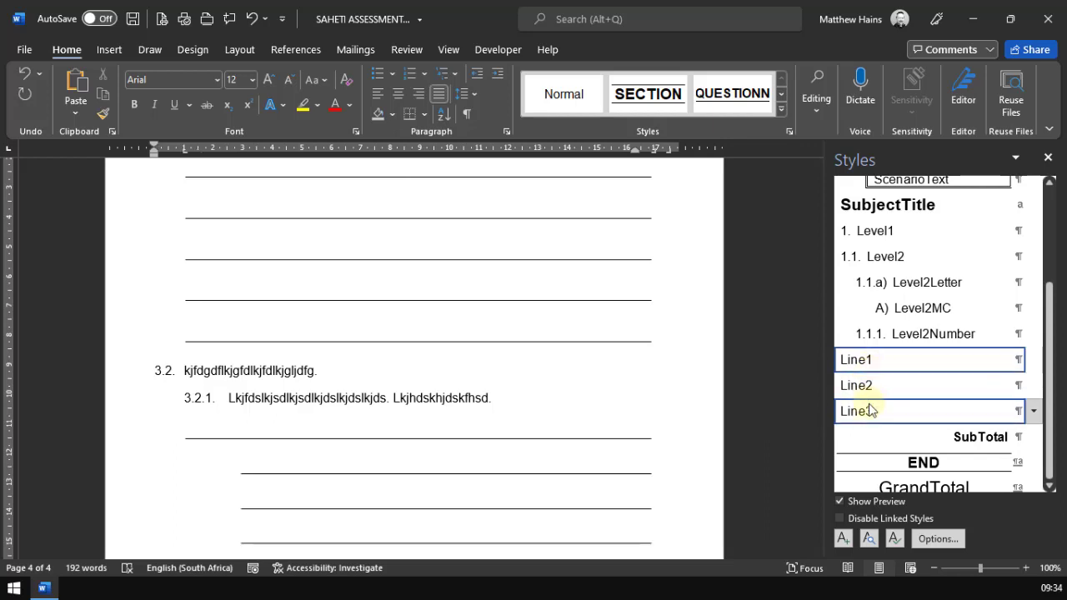
pyautogui.click(870, 409)
pyautogui.click(871, 363)
pyautogui.click(868, 386)
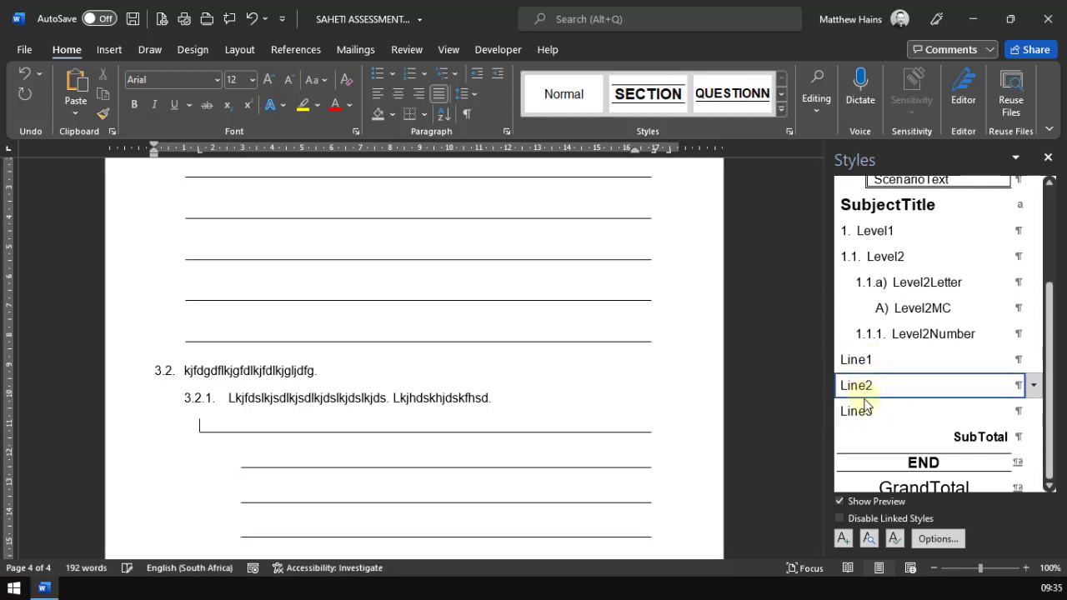
pyautogui.click(862, 414)
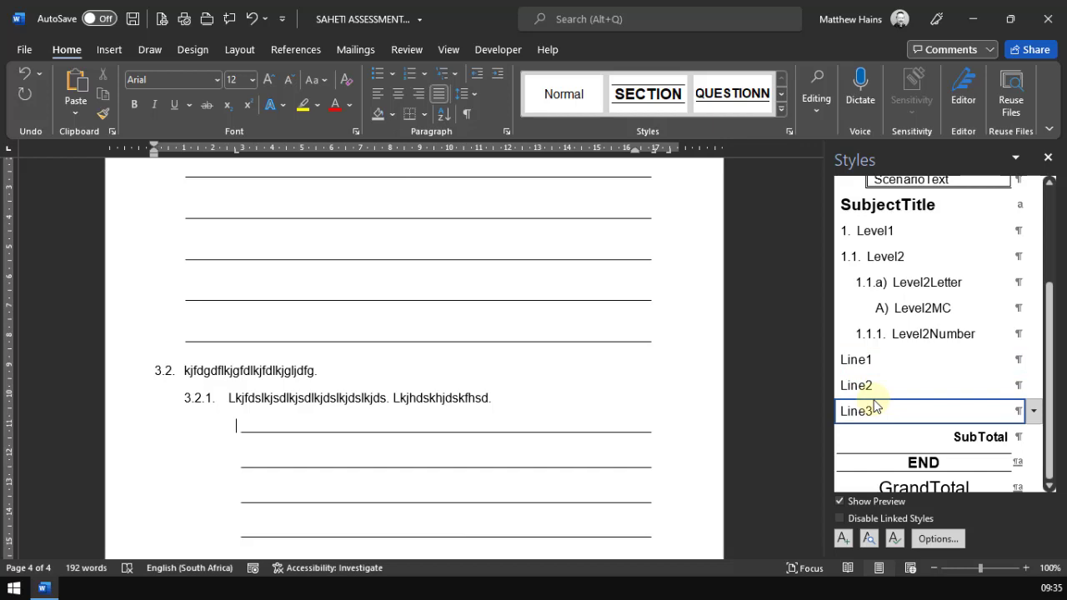
pyautogui.scroll(1, 874, 406)
pyautogui.scroll(2, 874, 406)
pyautogui.scroll(-3, 872, 406)
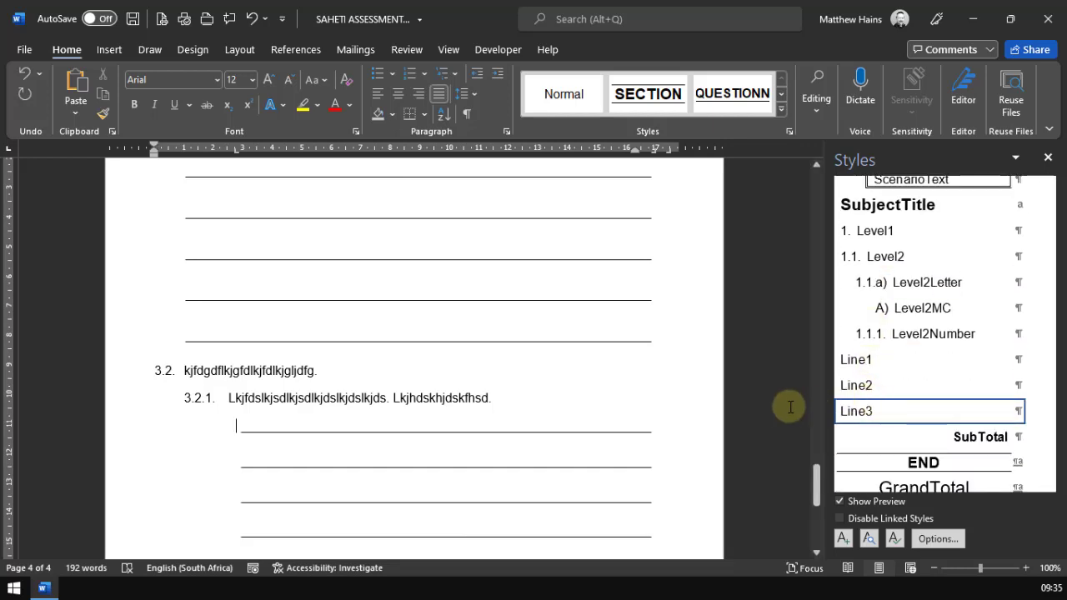
pyautogui.scroll(-2, 690, 496)
# Paste the 'Sub-Total for Question x [x]' line after the last answer line.
pyautogui.click(668, 490)
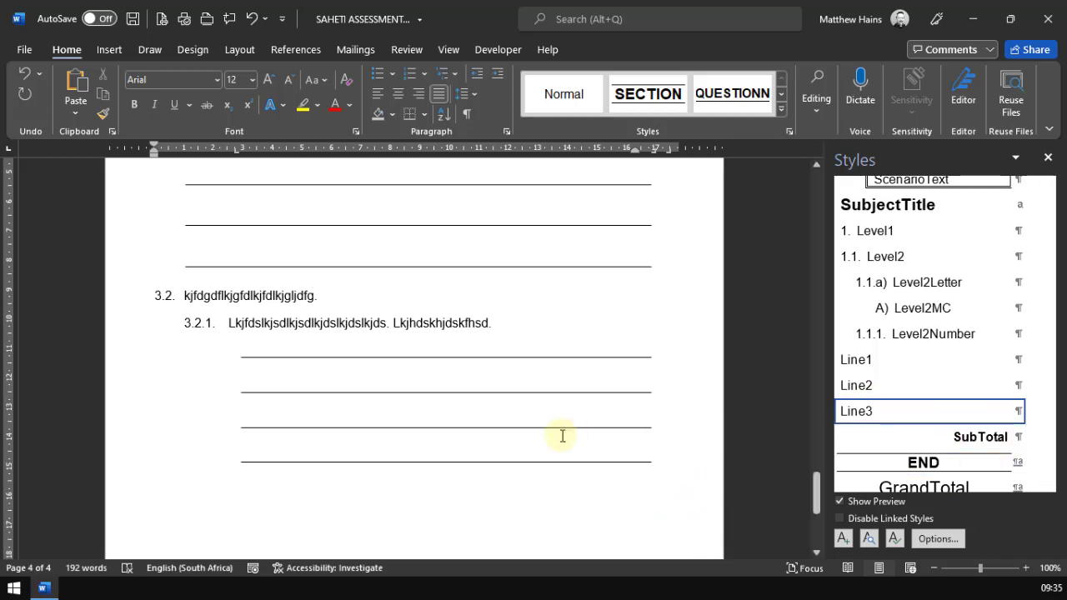
pyautogui.write('Sub-Total for Question x [x]')
pyautogui.scroll(-2, 495, 524)
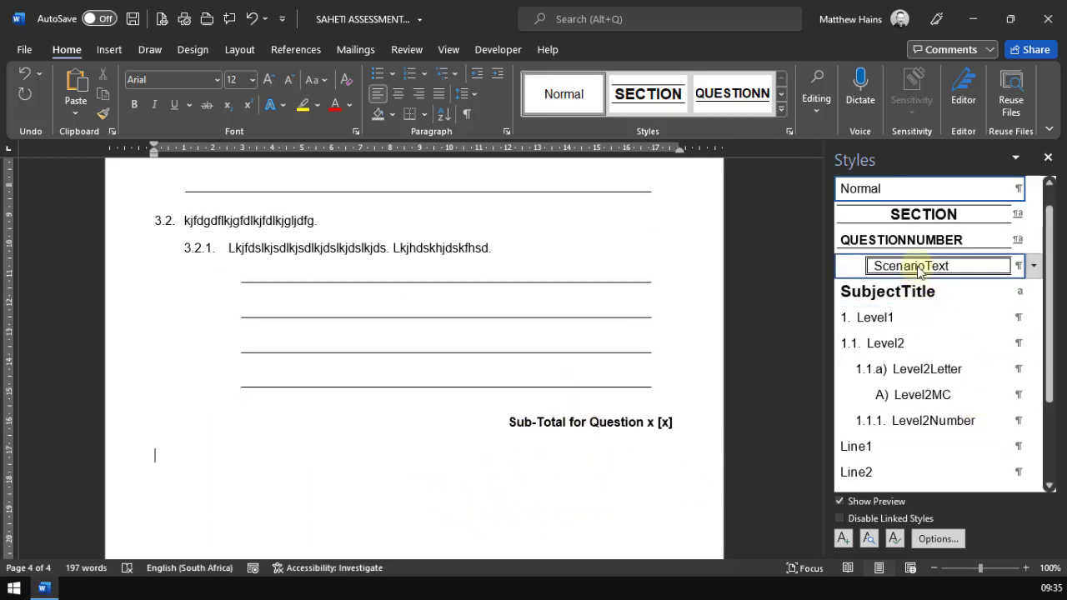
pyautogui.scroll(-3, 929, 395)
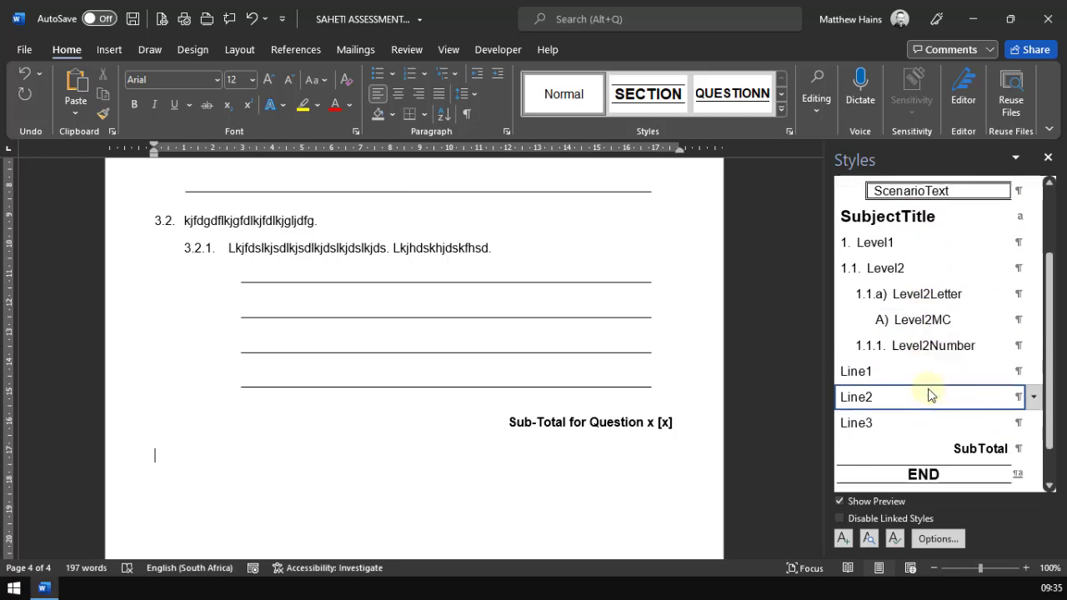
pyautogui.scroll(2, 930, 395)
pyautogui.scroll(2, 930, 395)
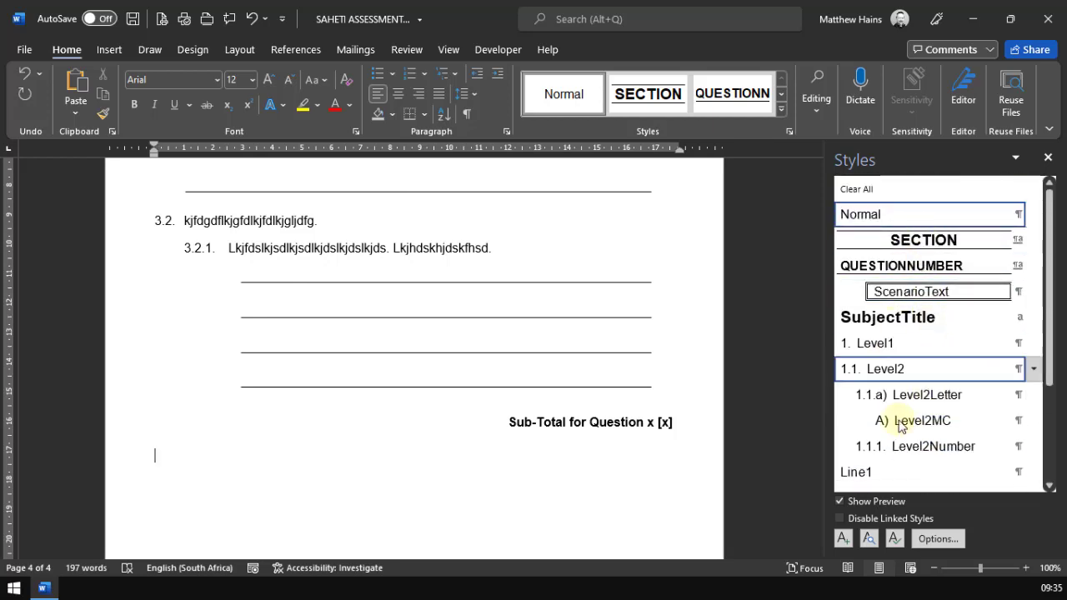
pyautogui.scroll(-3, 921, 422)
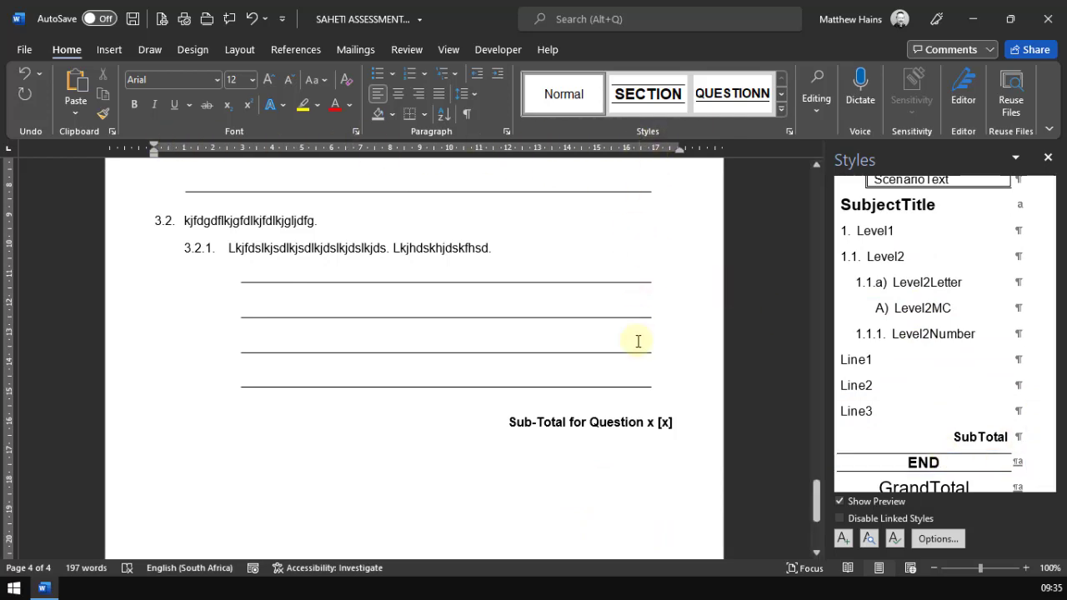
# Add a 'Total 45' line below the sub-total in the GrandTotal style.
pyautogui.click(639, 381)
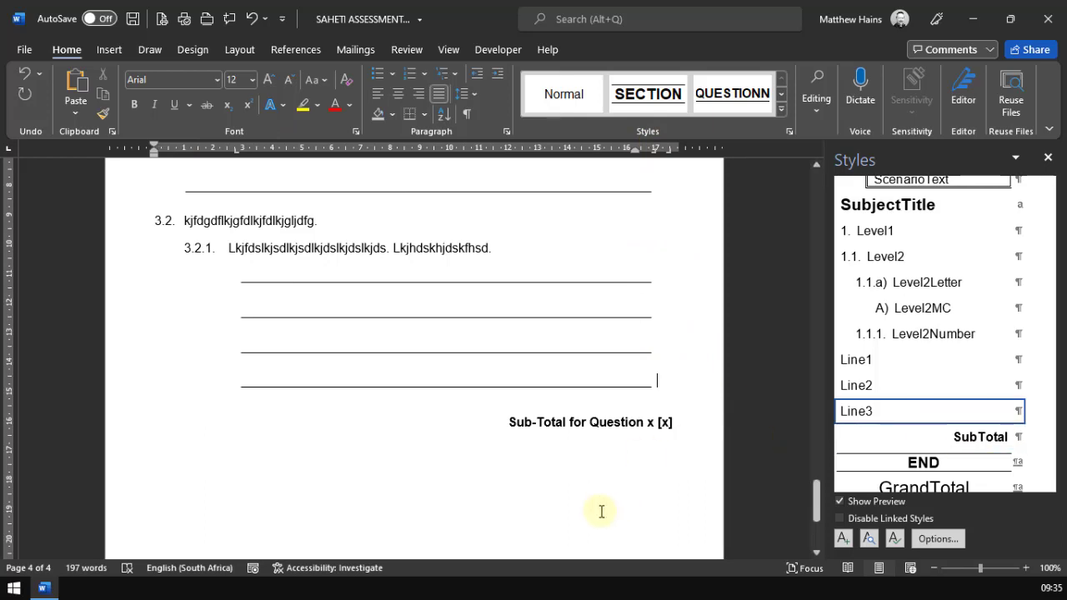
pyautogui.click(591, 478)
pyautogui.write('toptal')
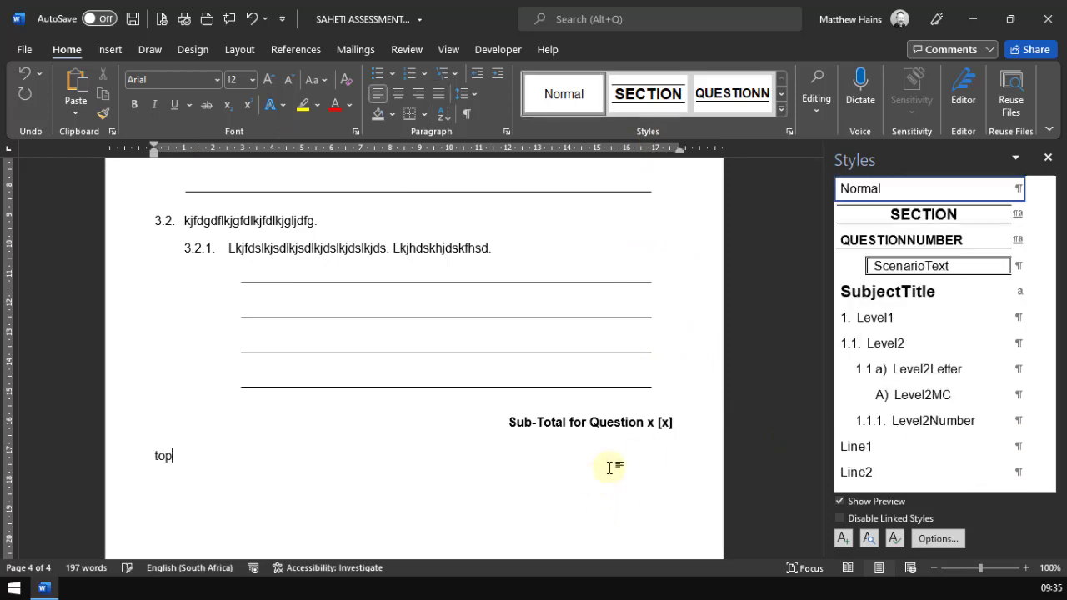
pyautogui.press('BackSpace')
pyautogui.press('BackSpace')
pyautogui.press('BackSpace')
pyautogui.scroll(-3, 886, 442)
pyautogui.write('tal')
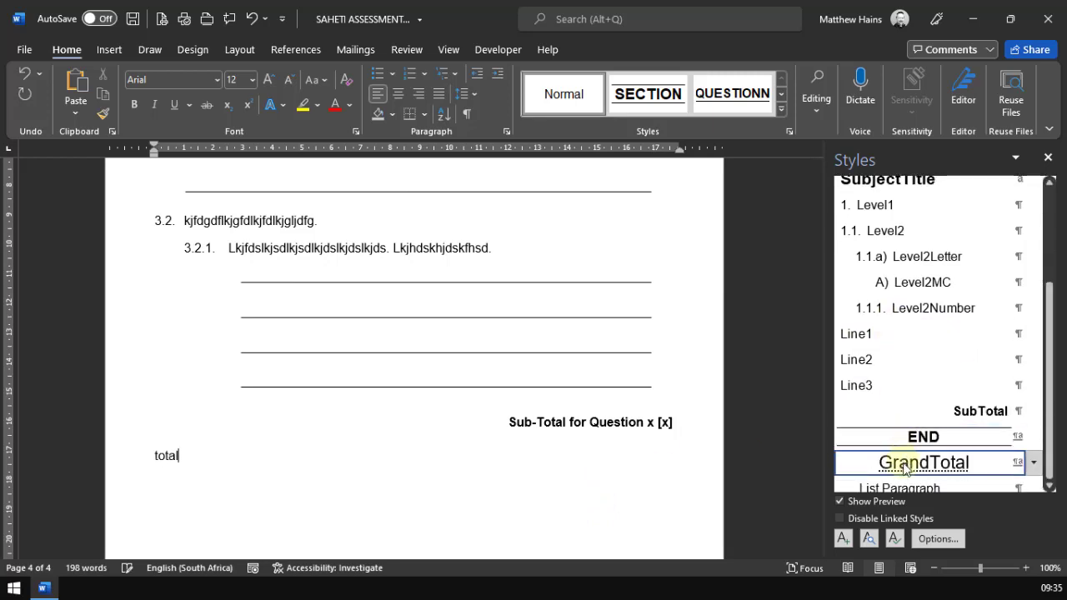
pyautogui.click(905, 467)
pyautogui.write('45')
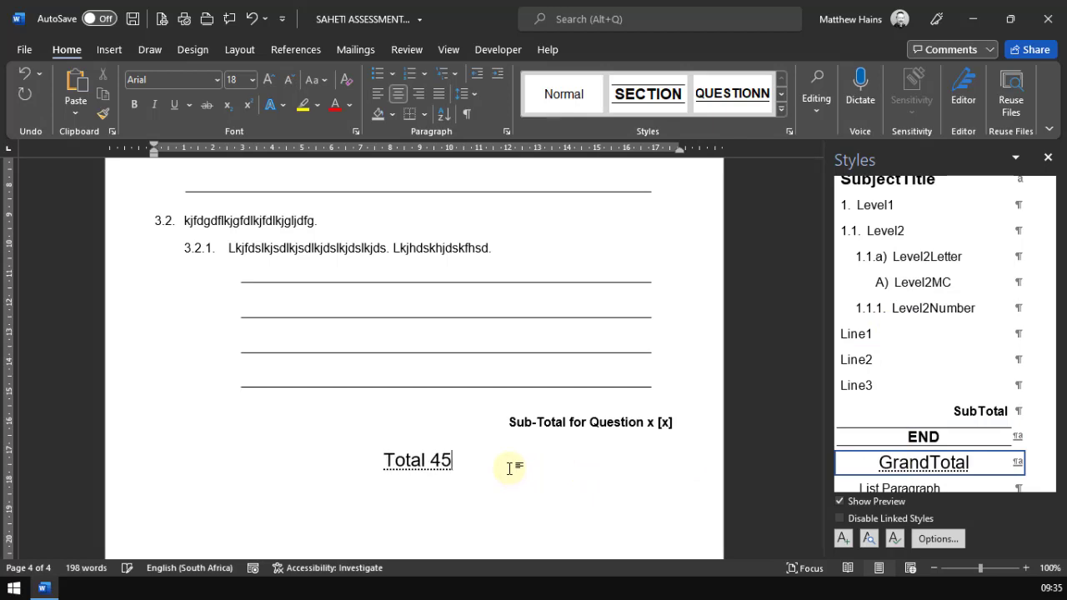
pyautogui.scroll(-1, 656, 460)
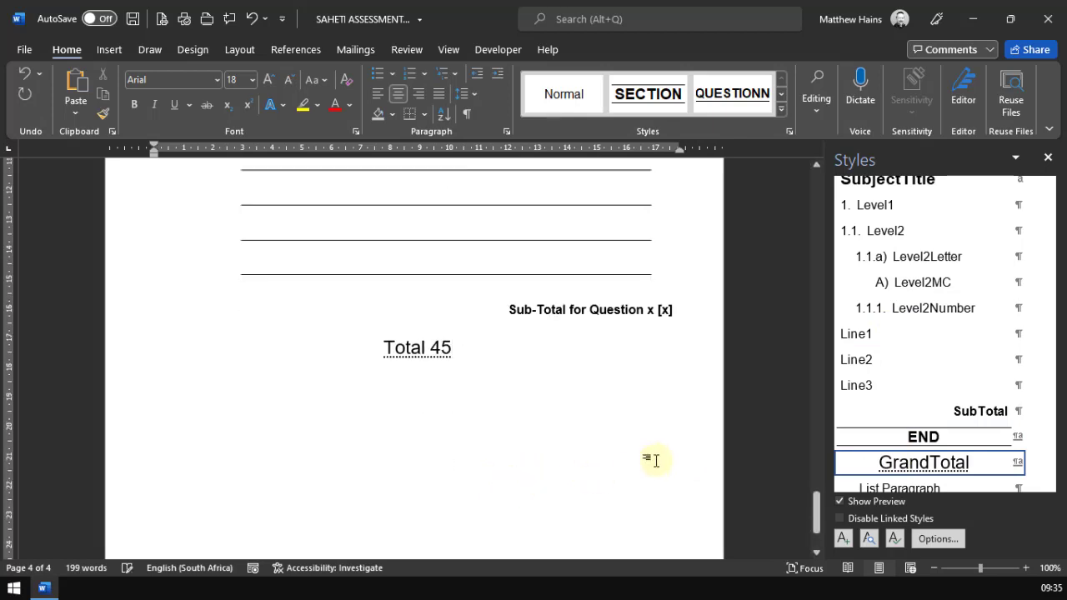
pyautogui.scroll(-1, 656, 461)
pyautogui.scroll(1, 656, 461)
# Save SAHETI ASSESSMENT TEMPLATE V5, choose Word Document (*.docx) under Save As, then return to editing.
pyautogui.click(134, 25)
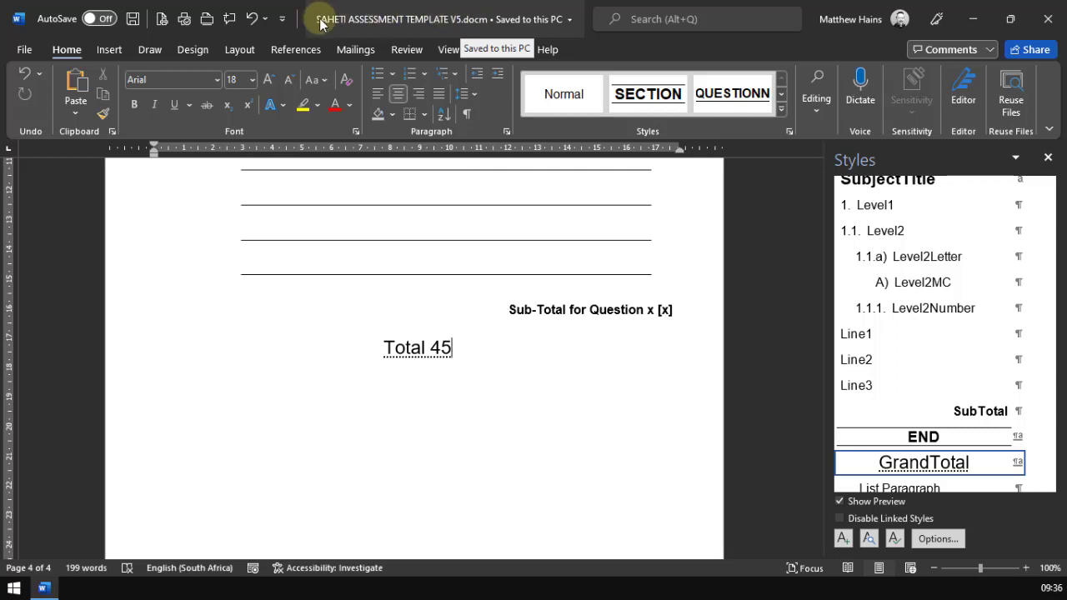
pyautogui.click(33, 54)
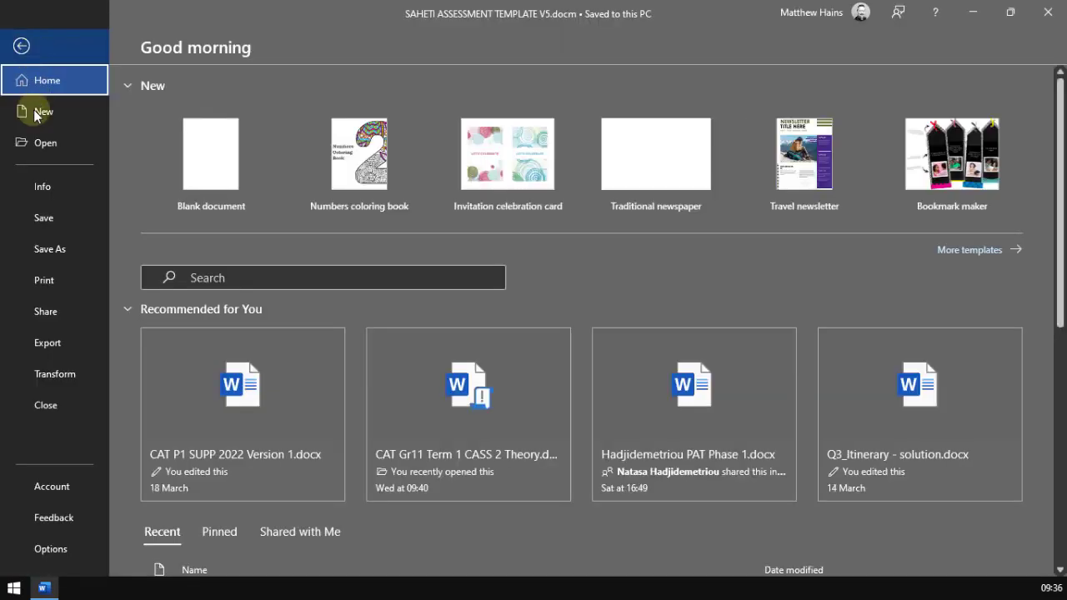
pyautogui.click(53, 250)
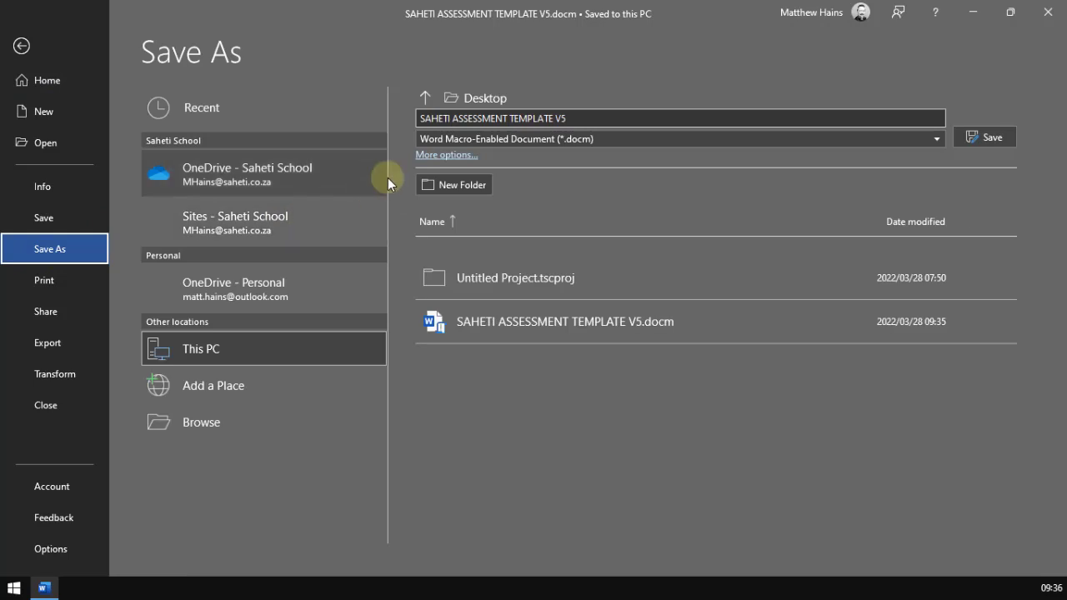
pyautogui.click(570, 138)
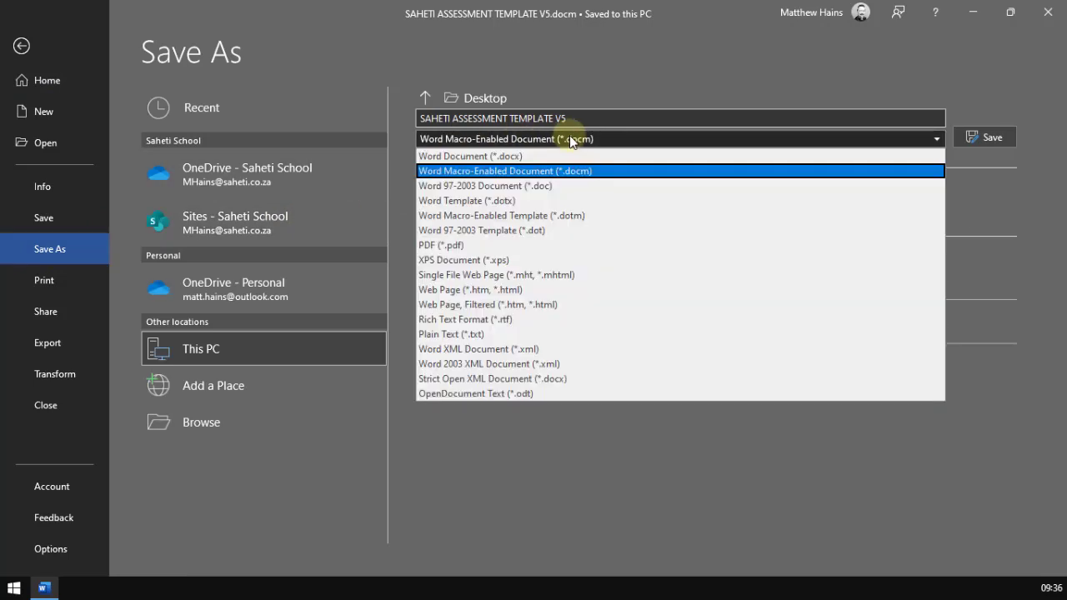
pyautogui.click(514, 159)
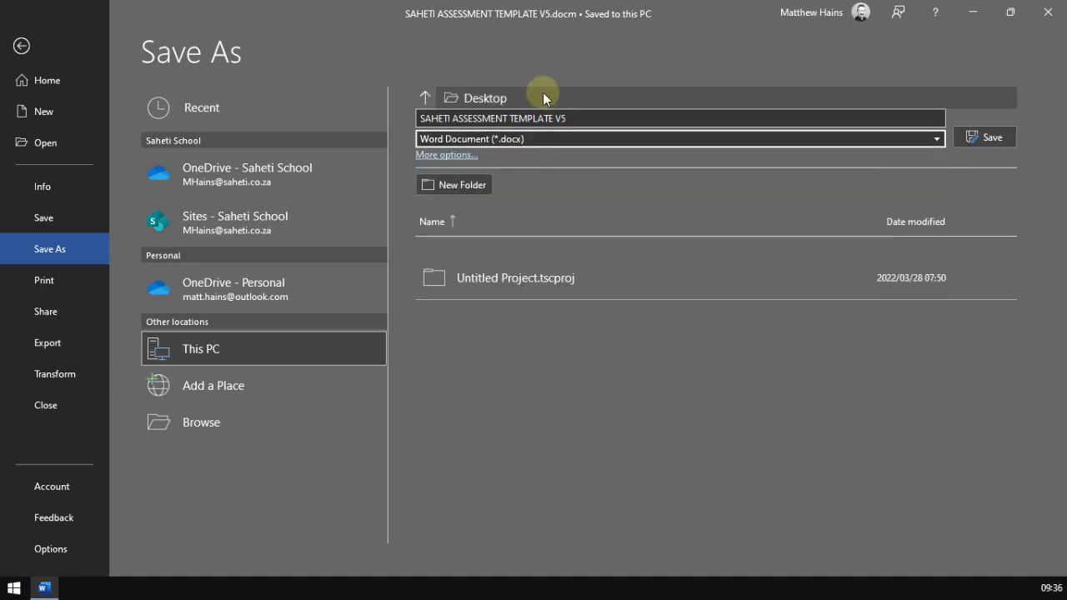
pyautogui.click(520, 139)
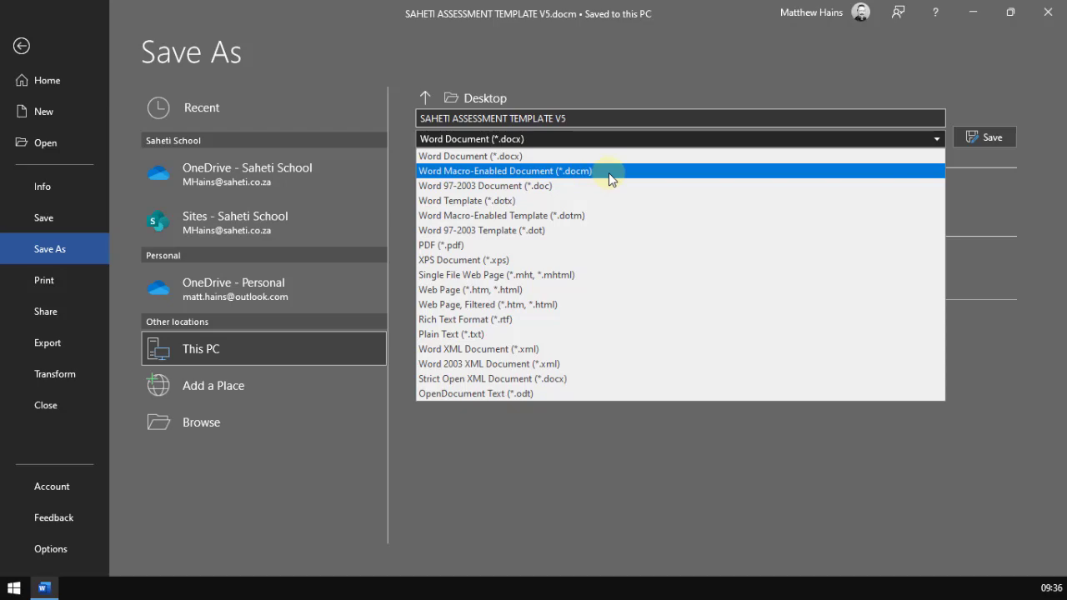
pyautogui.click(21, 44)
pyautogui.scroll(8, 219, 376)
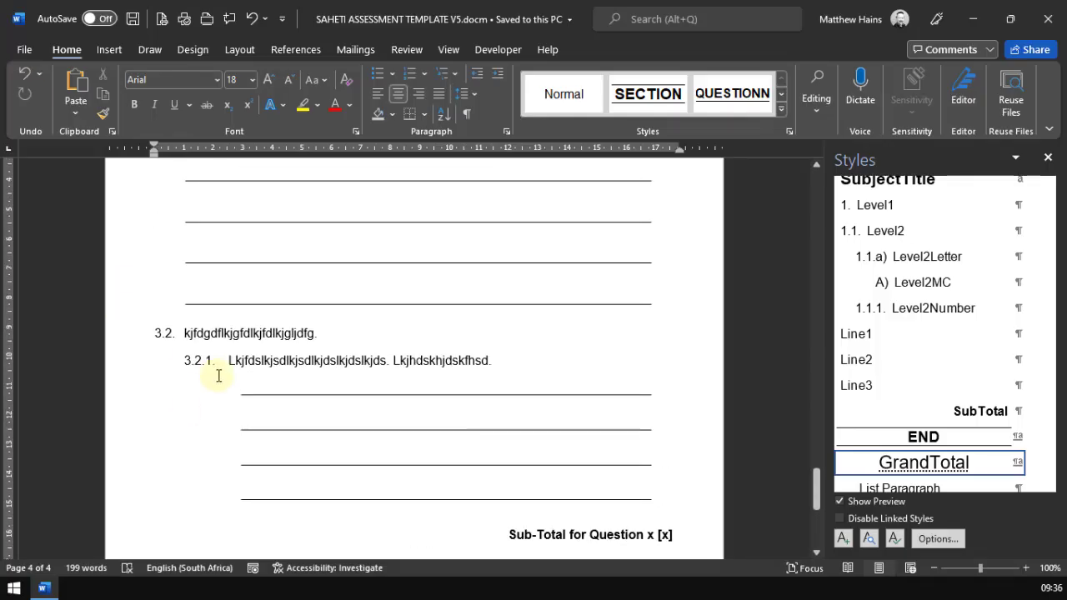